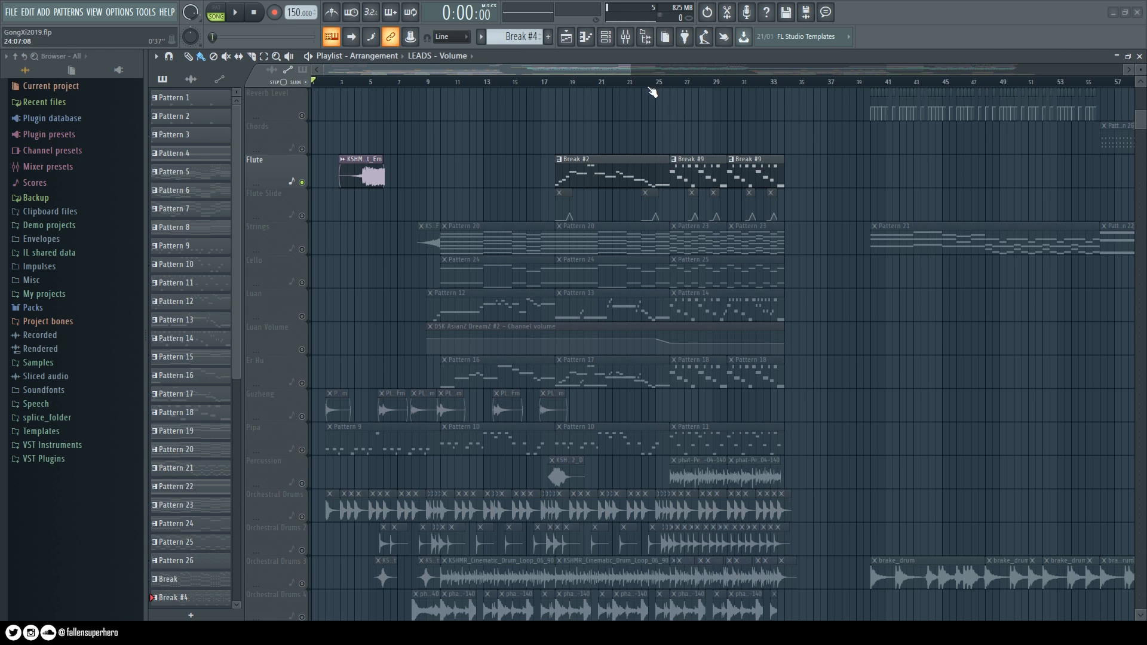
Play back the KSHMR flute one-shot sample on the Flute track, starting between bars 3 and 4
drag(630, 70, 442, 88)
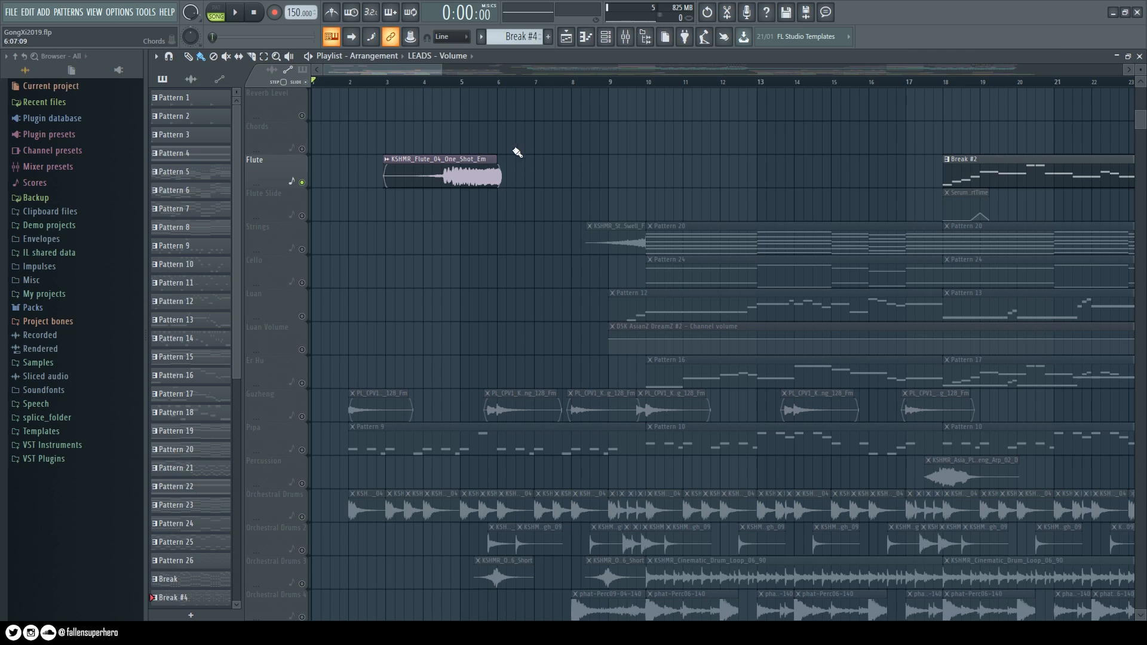
click(418, 86)
key(space)
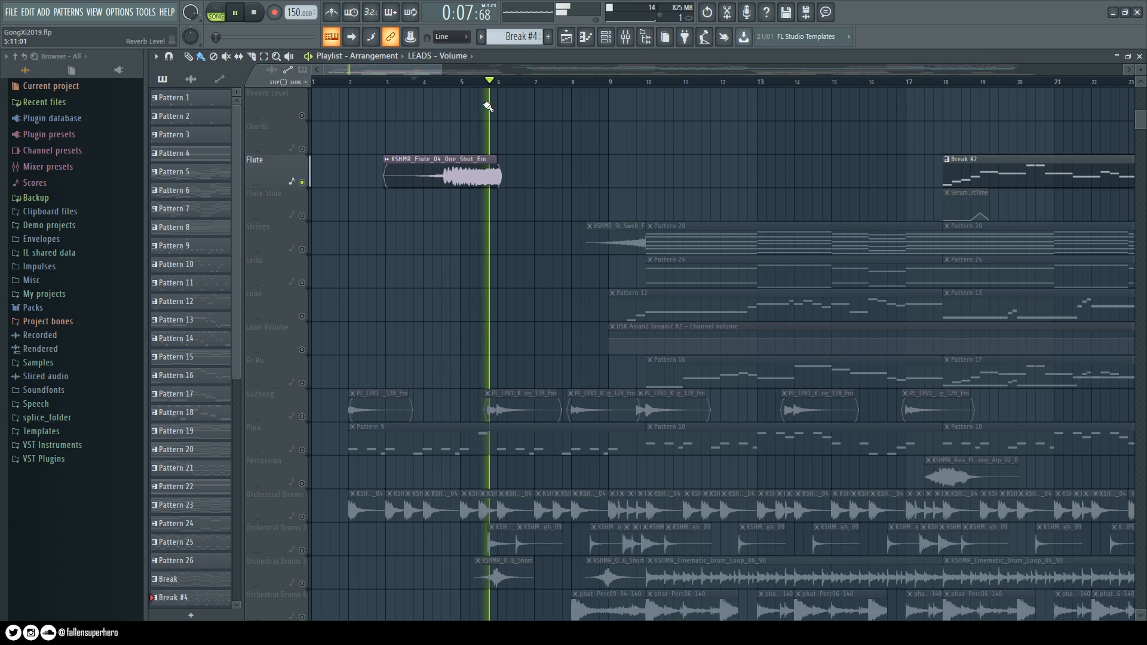
key(space)
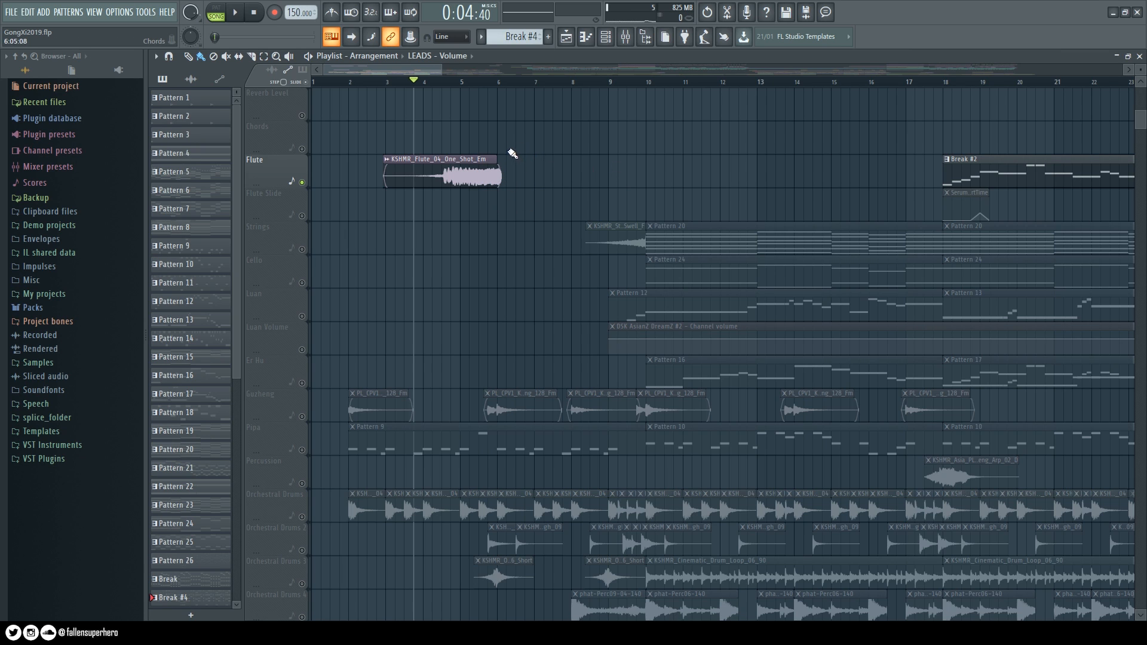
Unmute the Flute Slide track and view the Serum instrument used by the Break #2 flute pattern
click(506, 69)
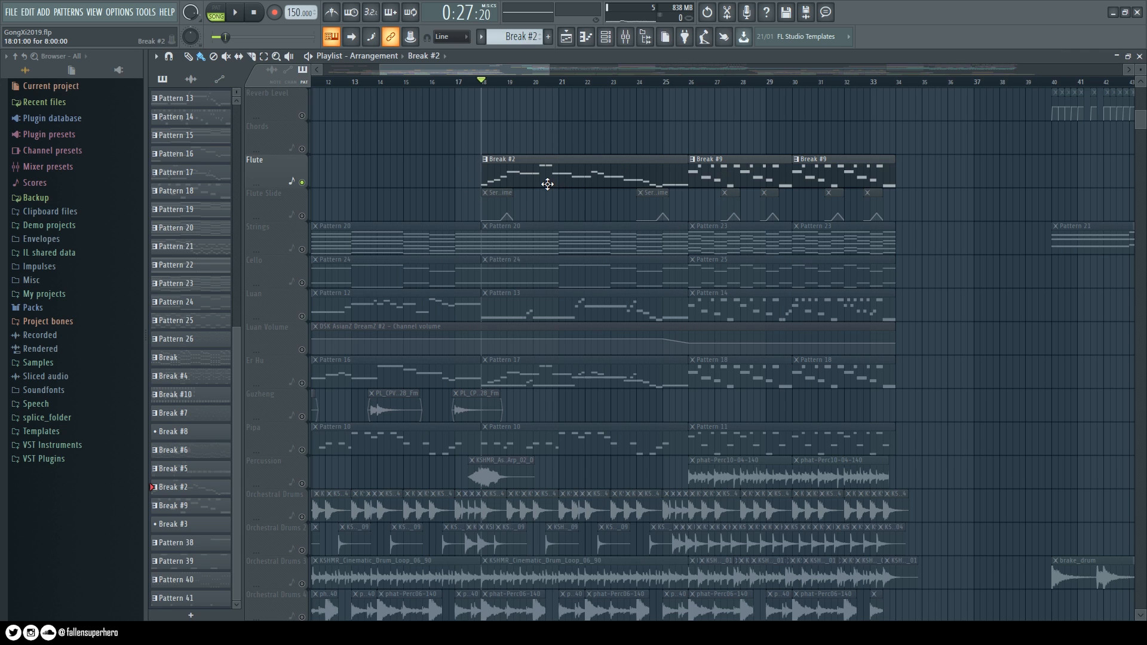
click(301, 215)
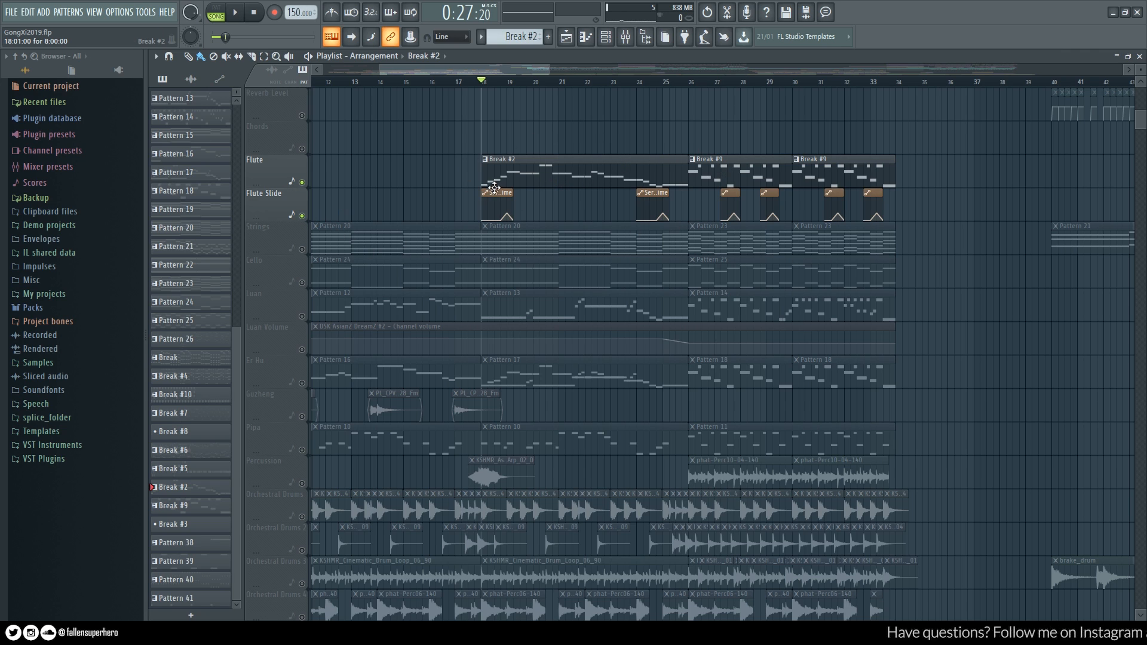
double_click(524, 179)
click(246, 410)
drag(788, 113, 748, 122)
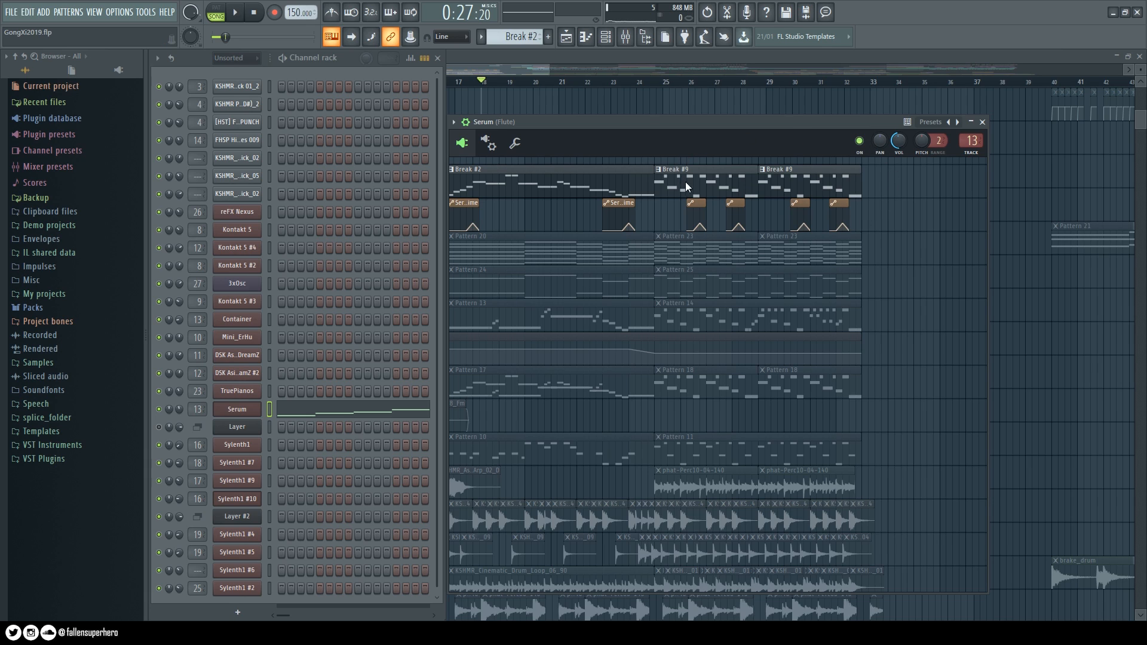
click(982, 122)
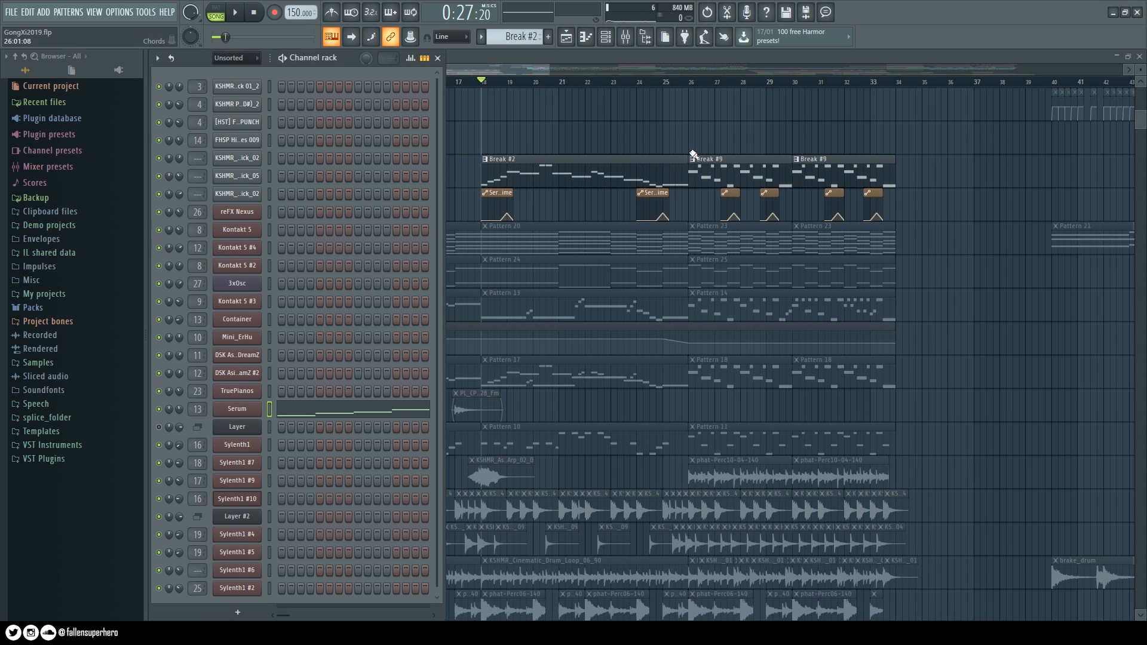
Play the flute melody with its slide automation from bar 18, the start of the Break #2 clip
click(484, 86)
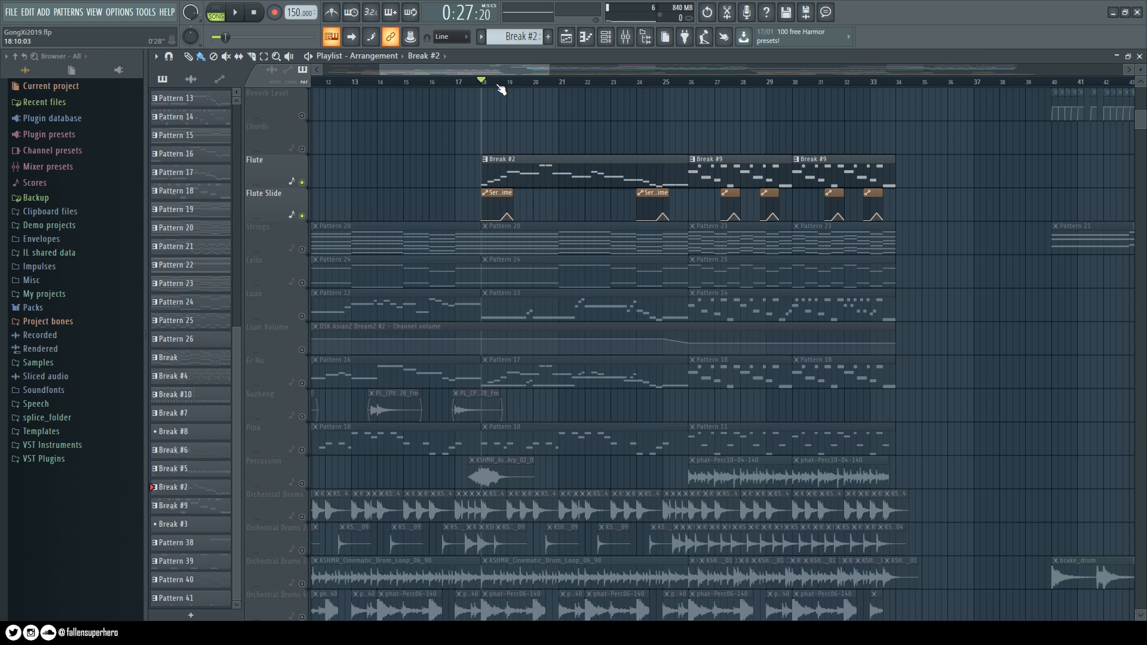
key(space)
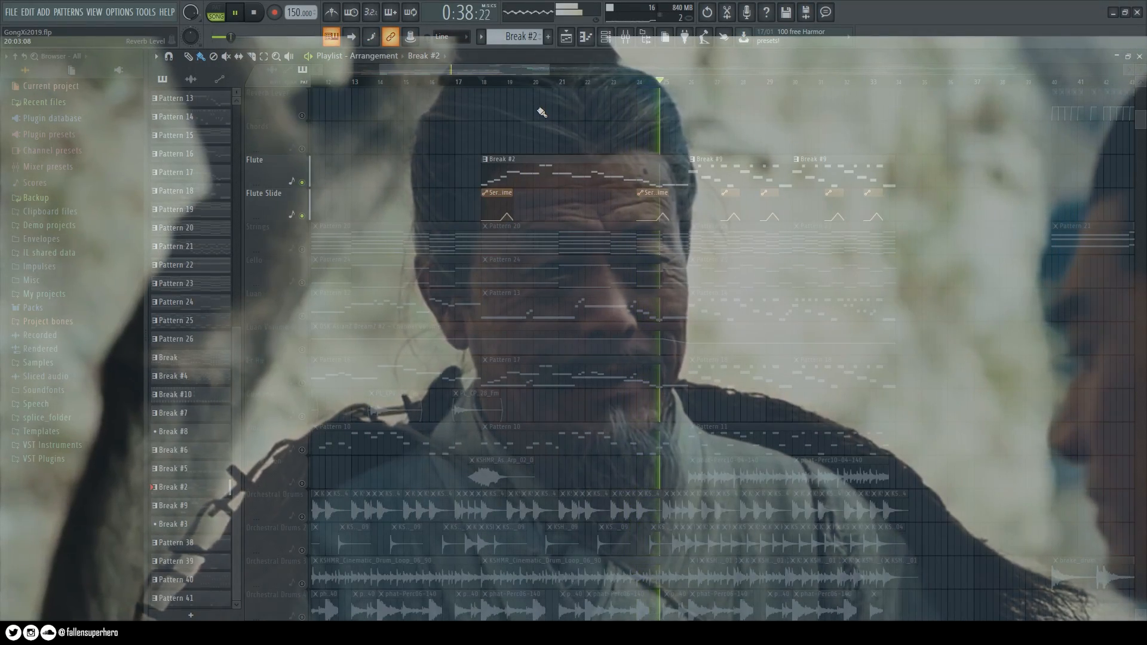
key(space)
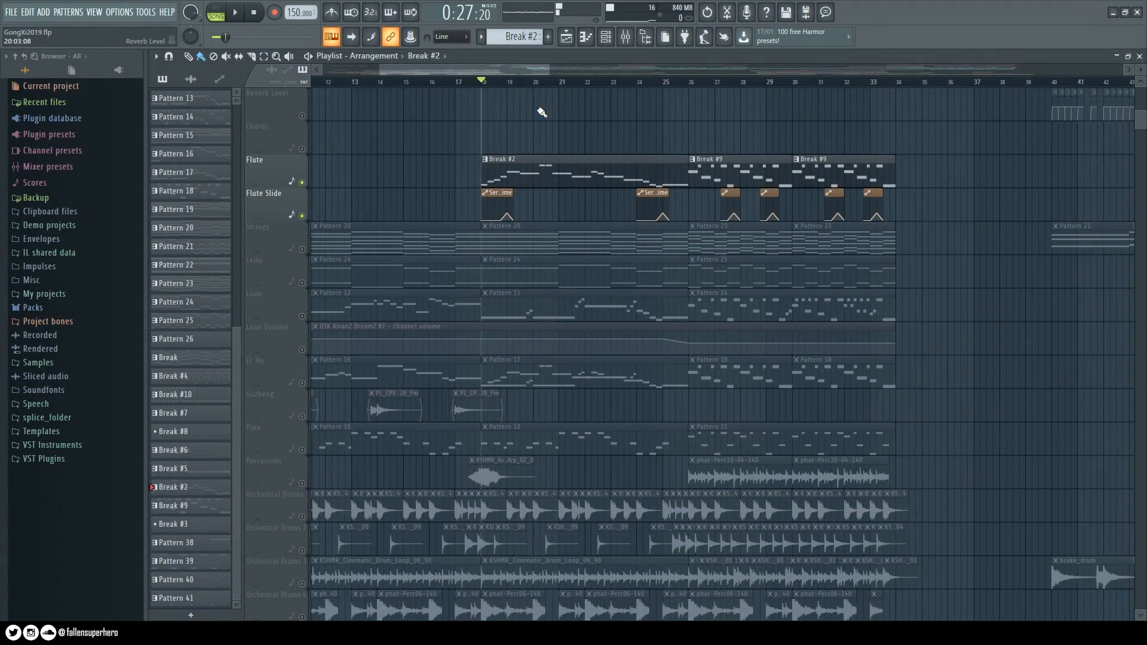
Solo the Ambience track and play its bird chirping sample from its start between bars 2 and 3
drag(512, 71, 445, 70)
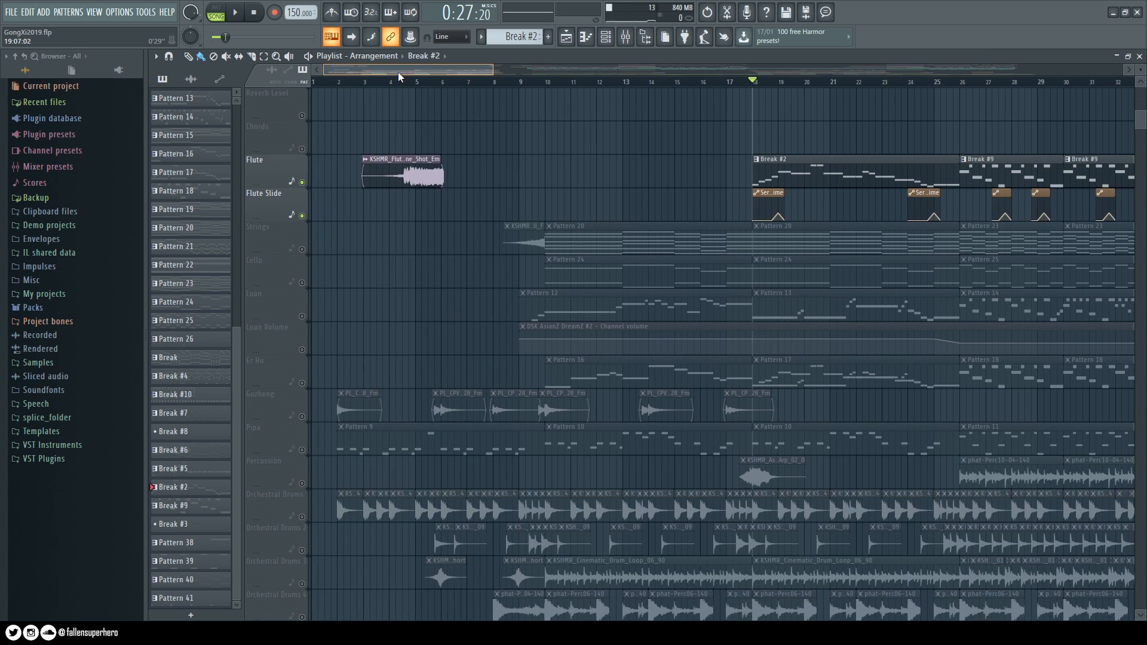
scroll(474, 298, up, 4)
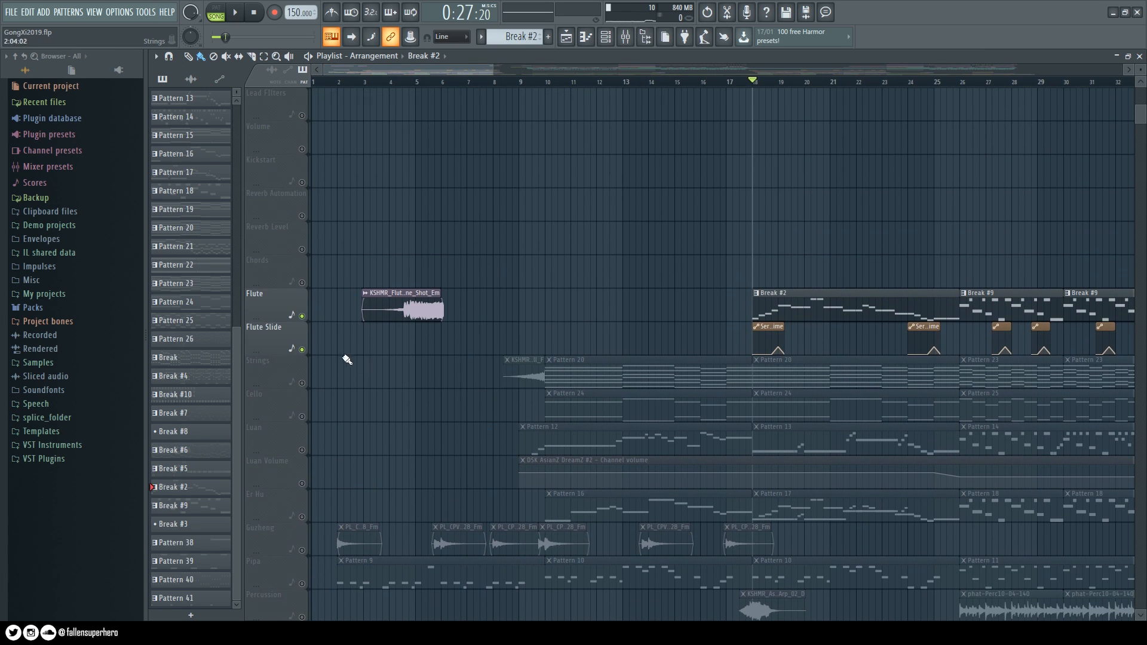
scroll(412, 346, up, 11)
scroll(412, 350, up, 1)
click(302, 249)
click(355, 87)
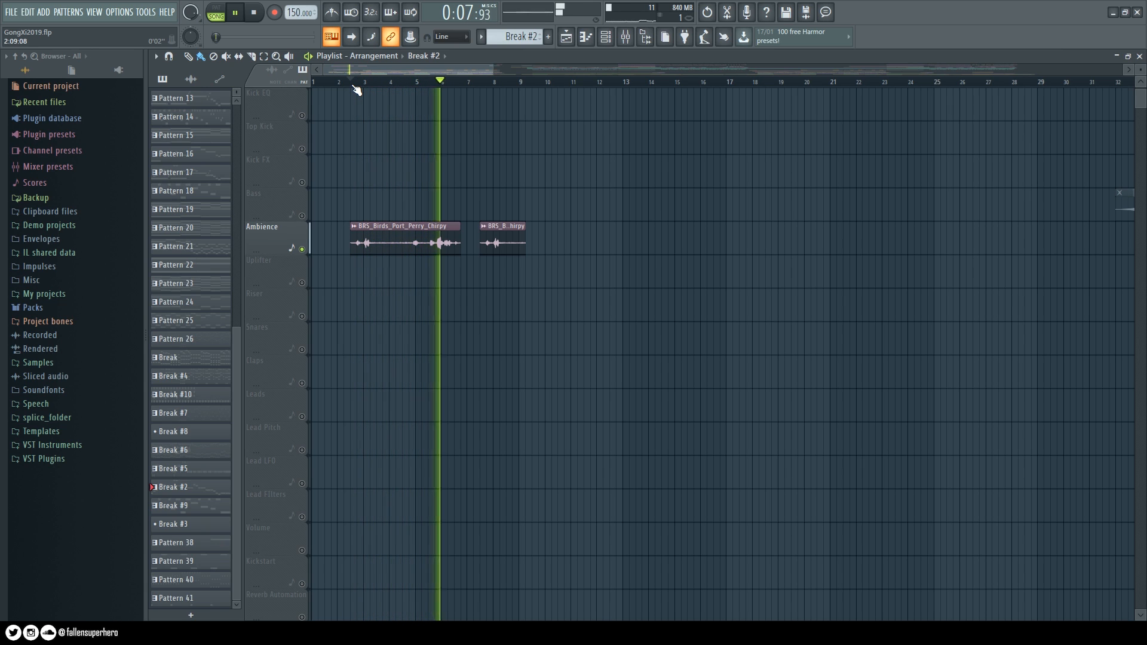
key(space)
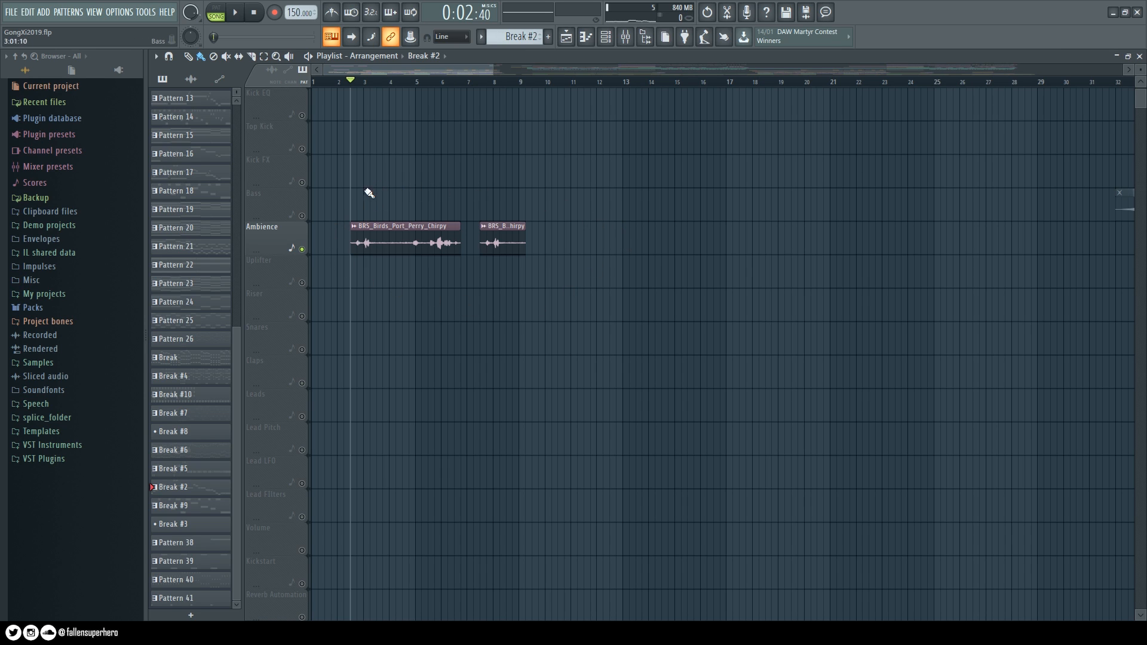
Play the Ambience and Flute tracks together from just after bar 4
scroll(412, 353, down, 5)
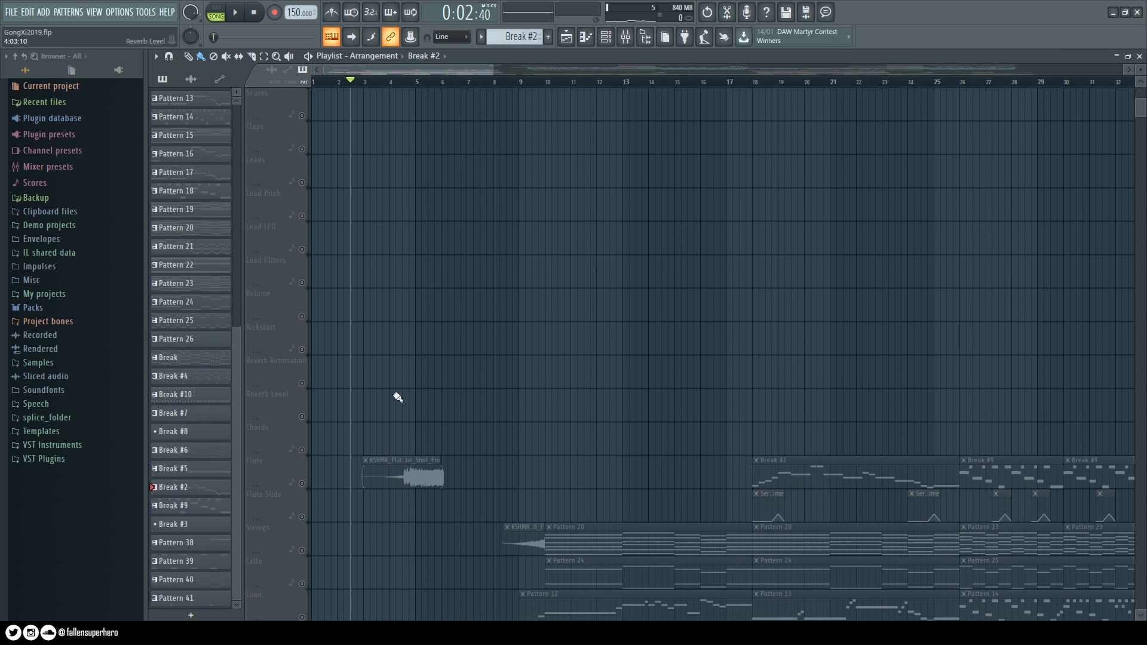
scroll(361, 347, up, 3)
click(402, 80)
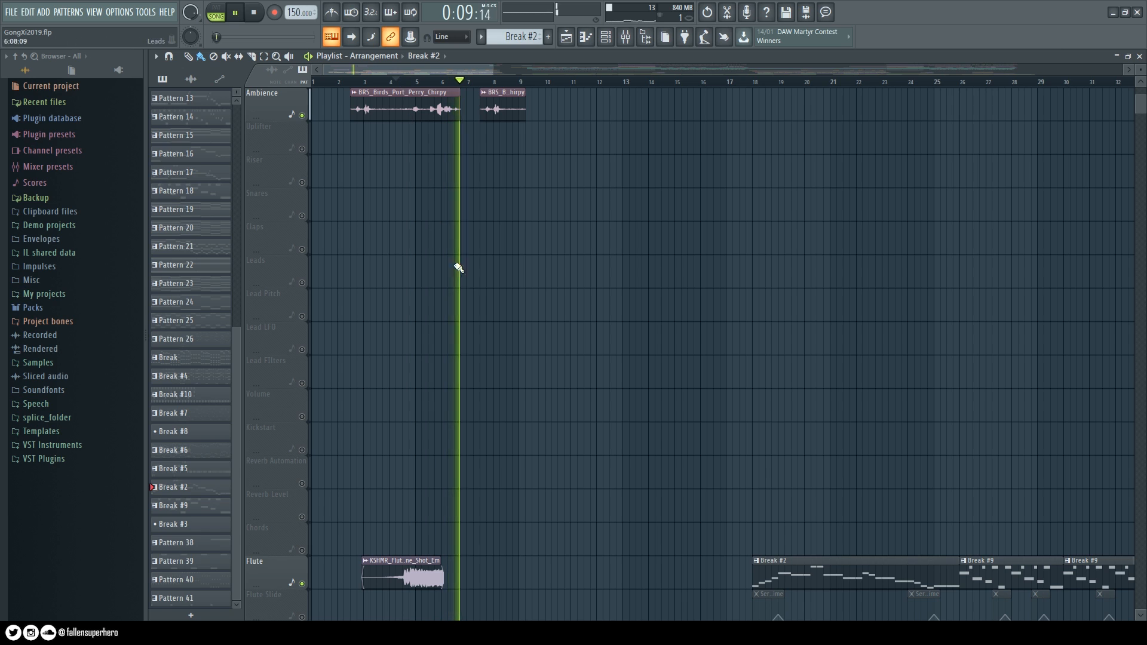
key(space)
scroll(424, 251, down, 5)
scroll(543, 343, up, 6)
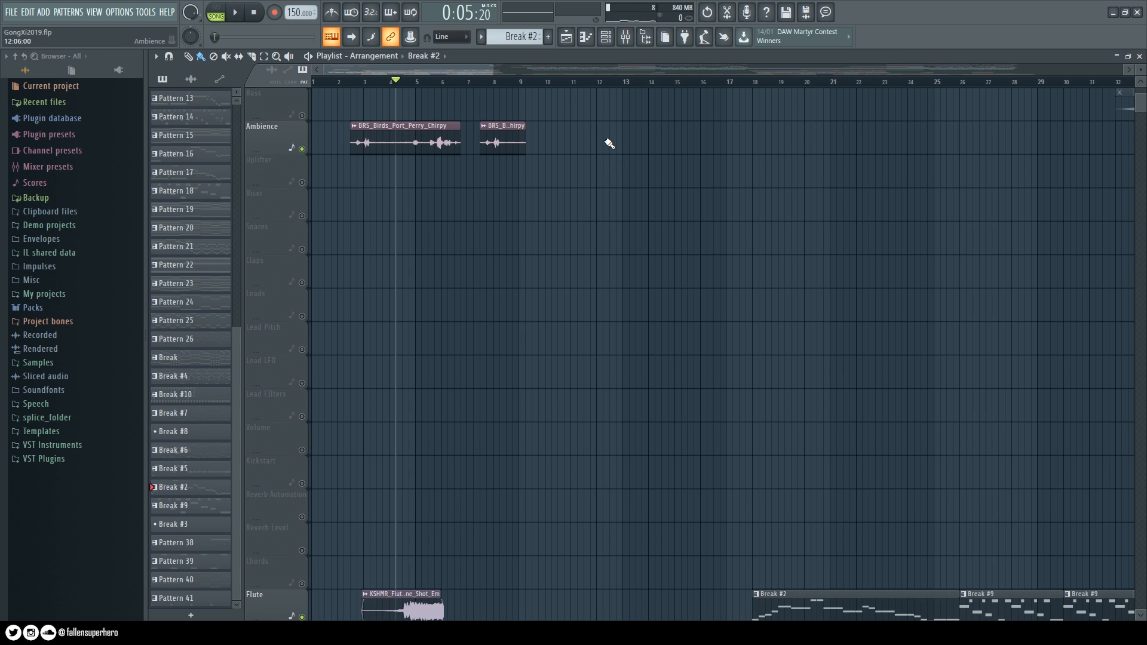
Mute the Ambience and Flute tracks and unmute the Strings track
click(303, 150)
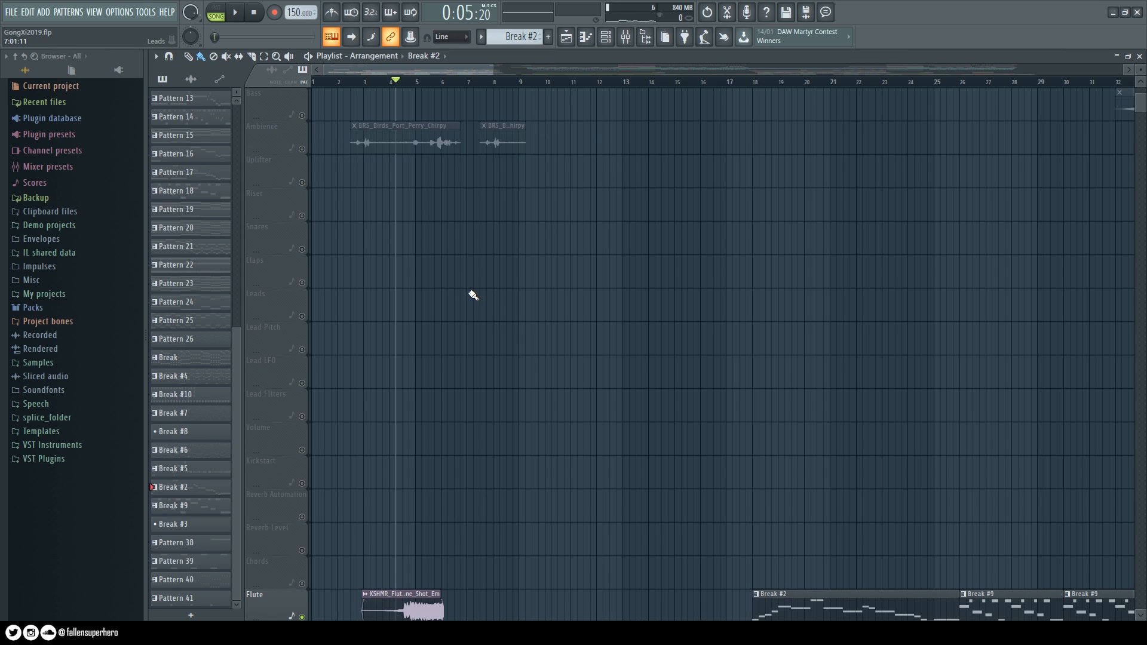
scroll(471, 294, down, 6)
scroll(474, 292, down, 4)
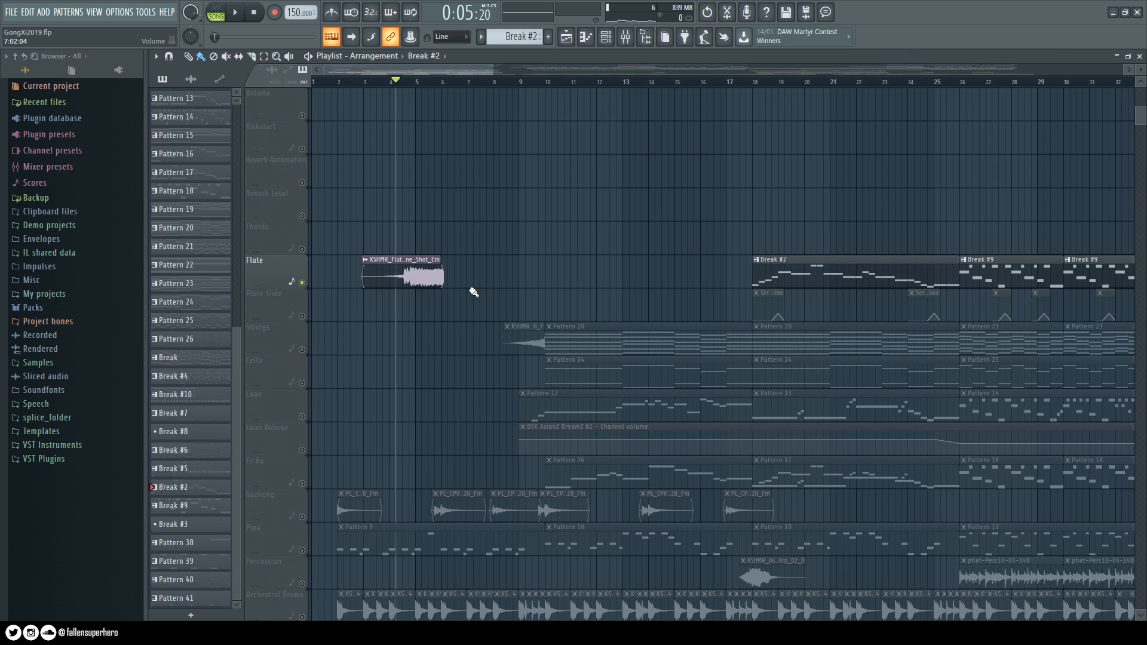
scroll(474, 292, down, 2)
click(301, 216)
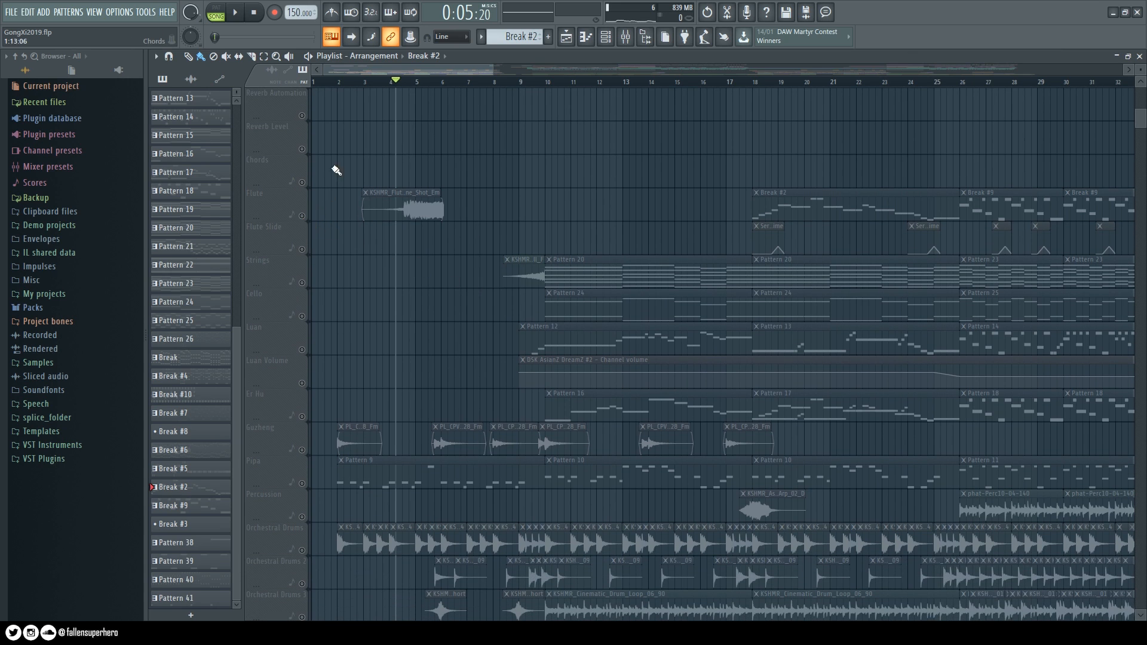
click(302, 283)
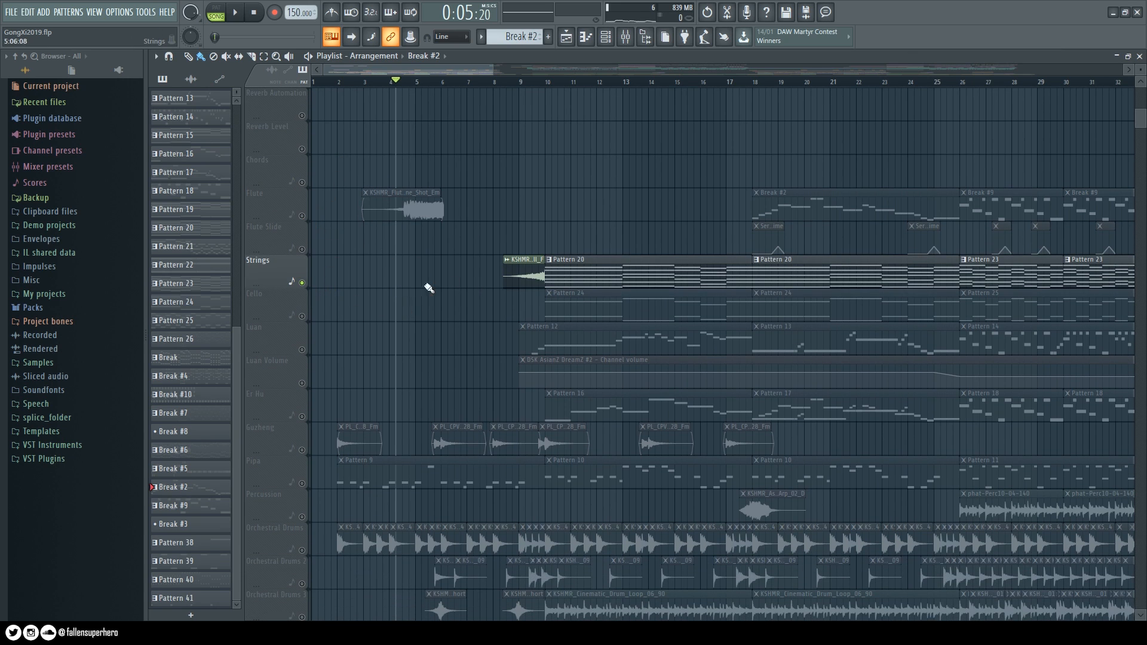
Play the KSHMR string tension swell sample on the Strings track from between bars 8 and 9
scroll(538, 84, up, 3)
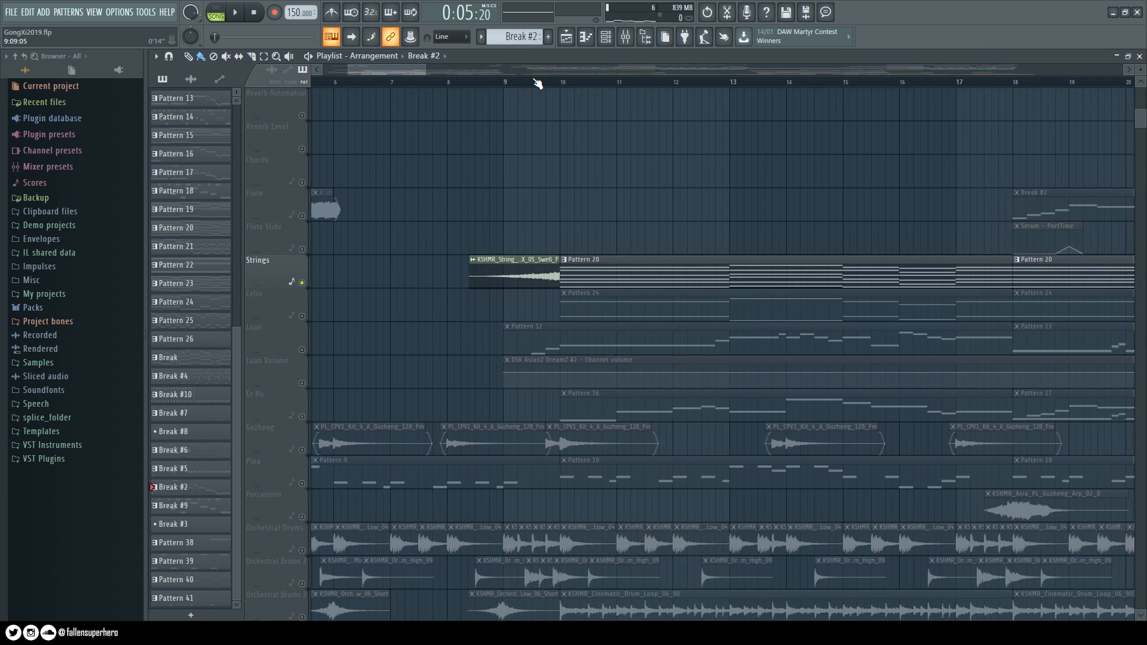
drag(436, 82, 455, 82)
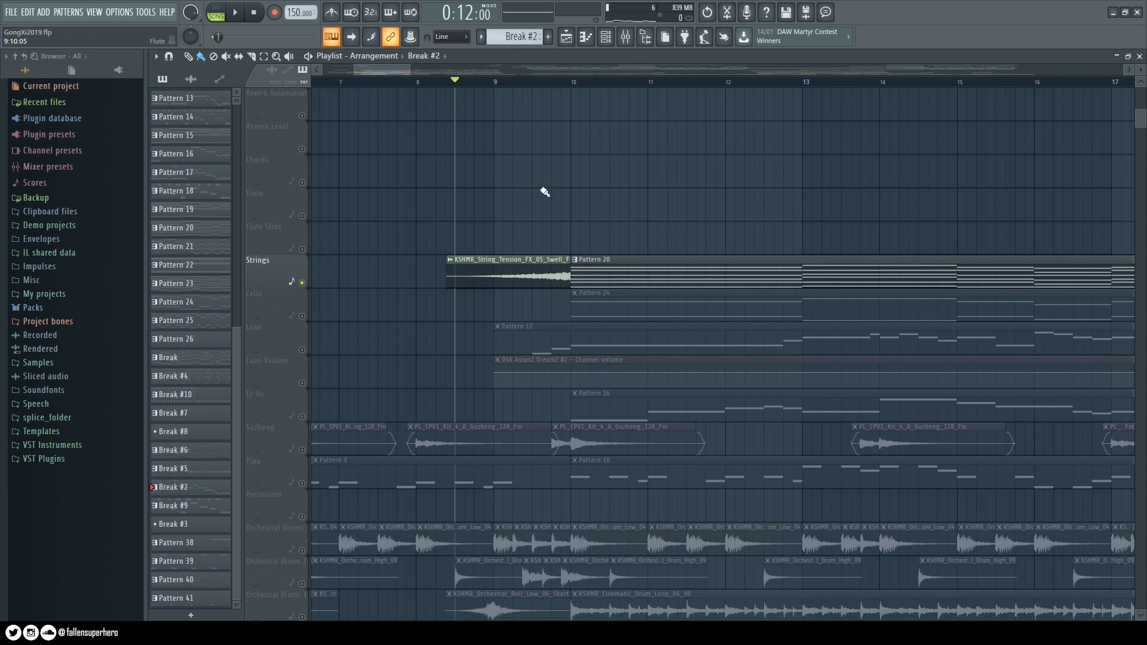
key(space)
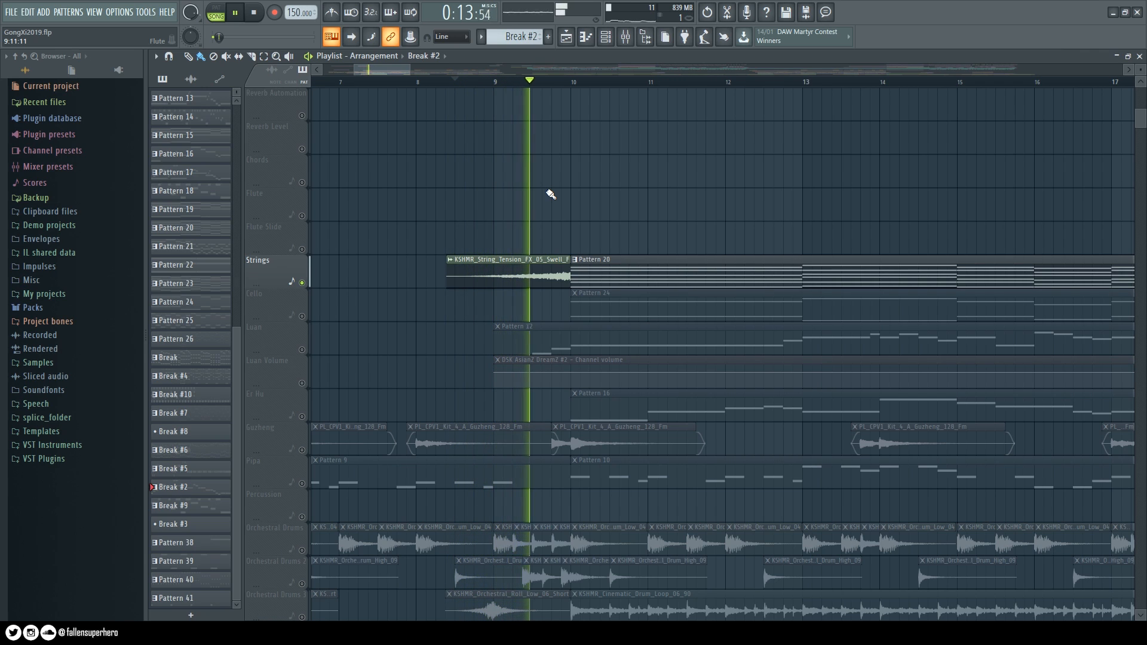
key(space)
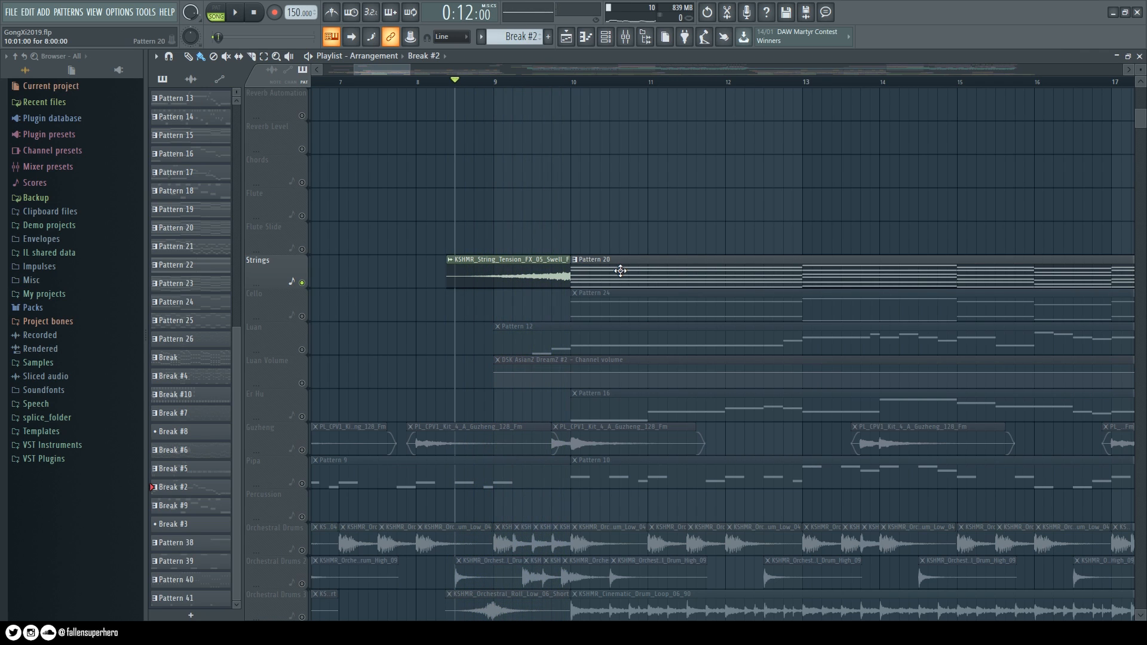
Open the channels of Pattern 20 and examine the Session Strings instrument loaded in Kontakt 5
double_click(665, 274)
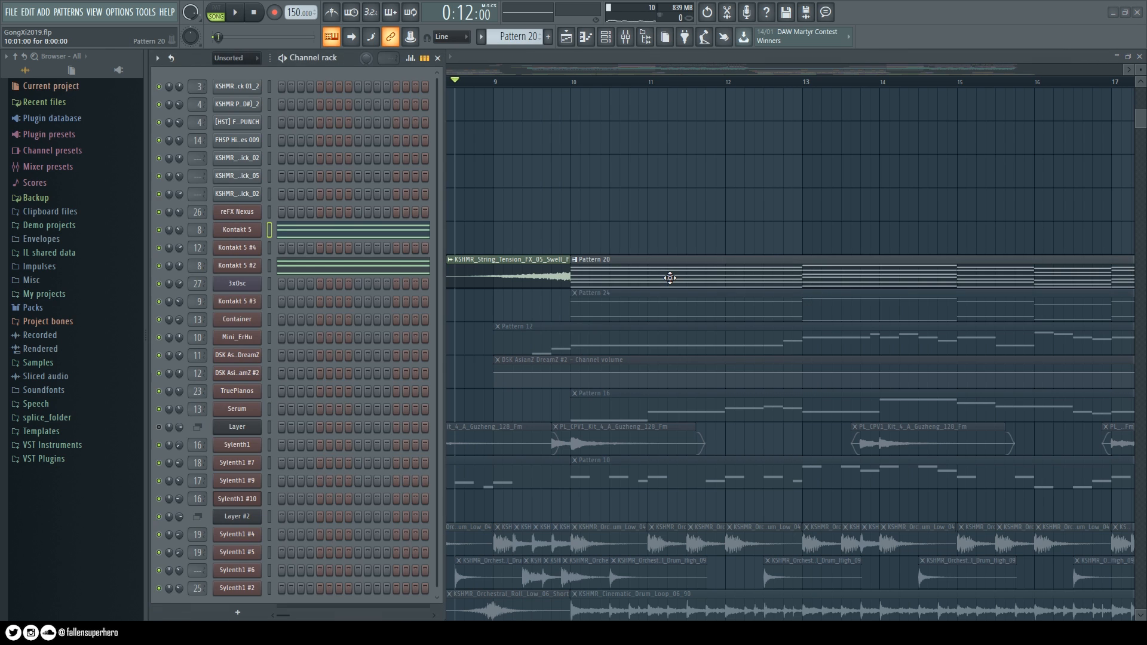
click(245, 232)
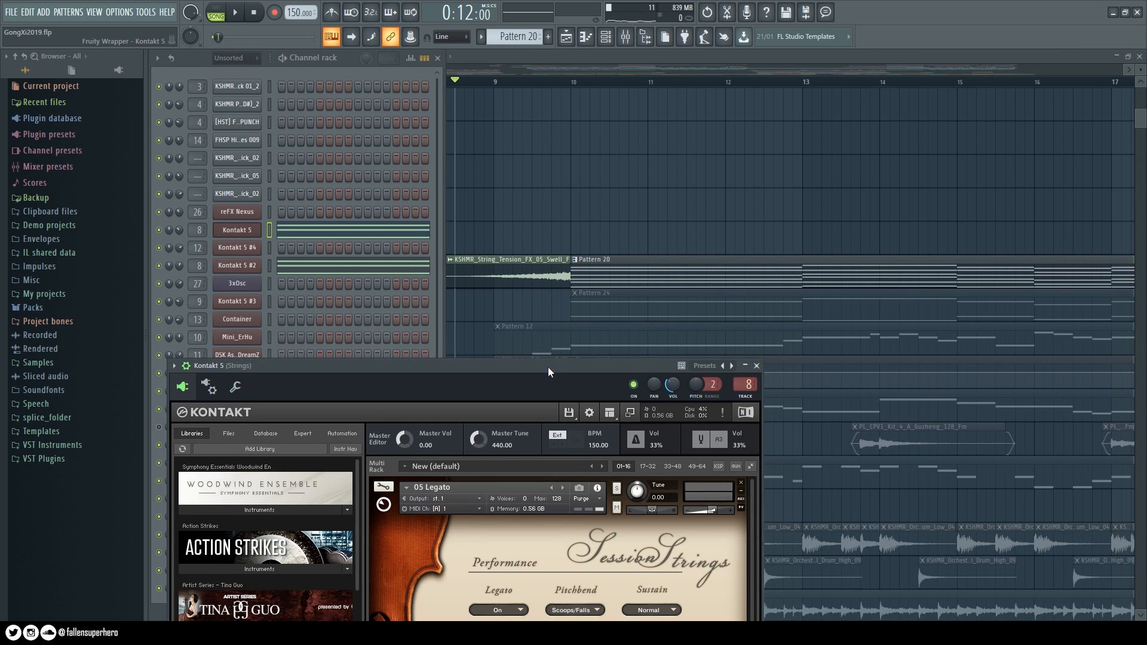
drag(548, 369, 687, 136)
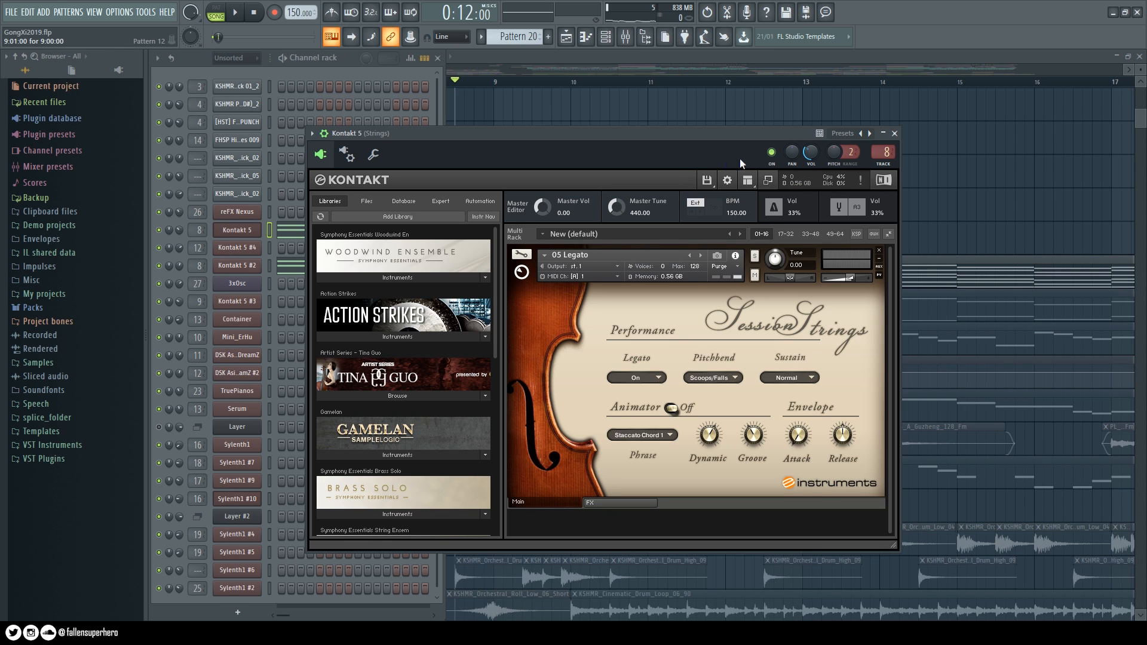
click(896, 133)
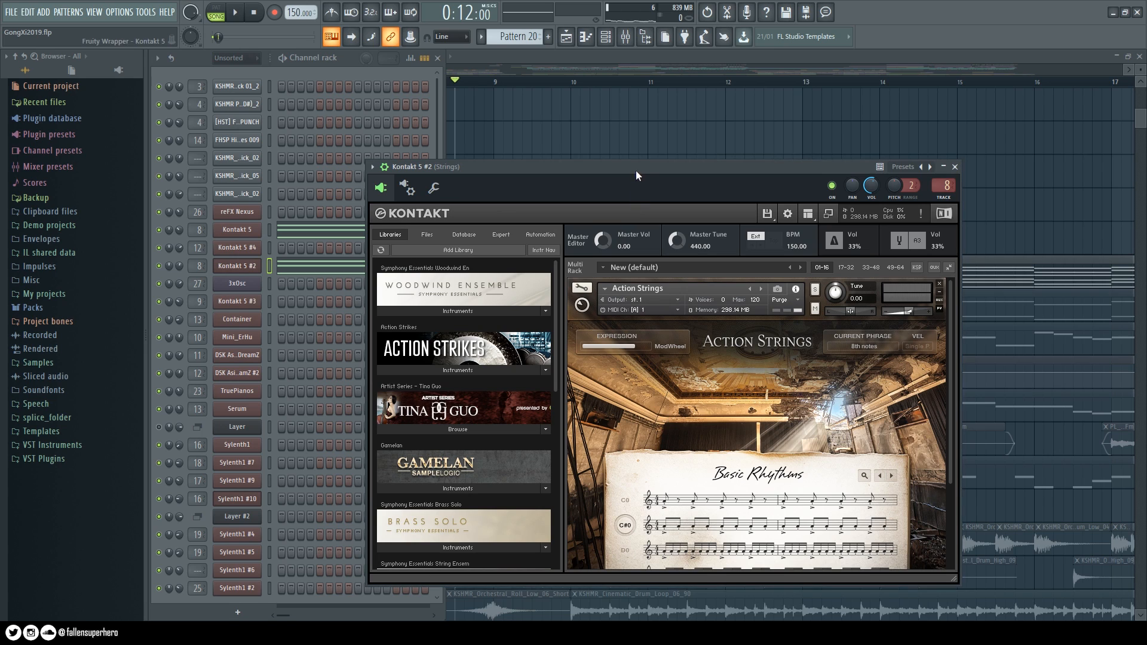
Examine the Action Strings instrument in Kontakt 5 #2, and return to the playlist
drag(636, 170, 563, 139)
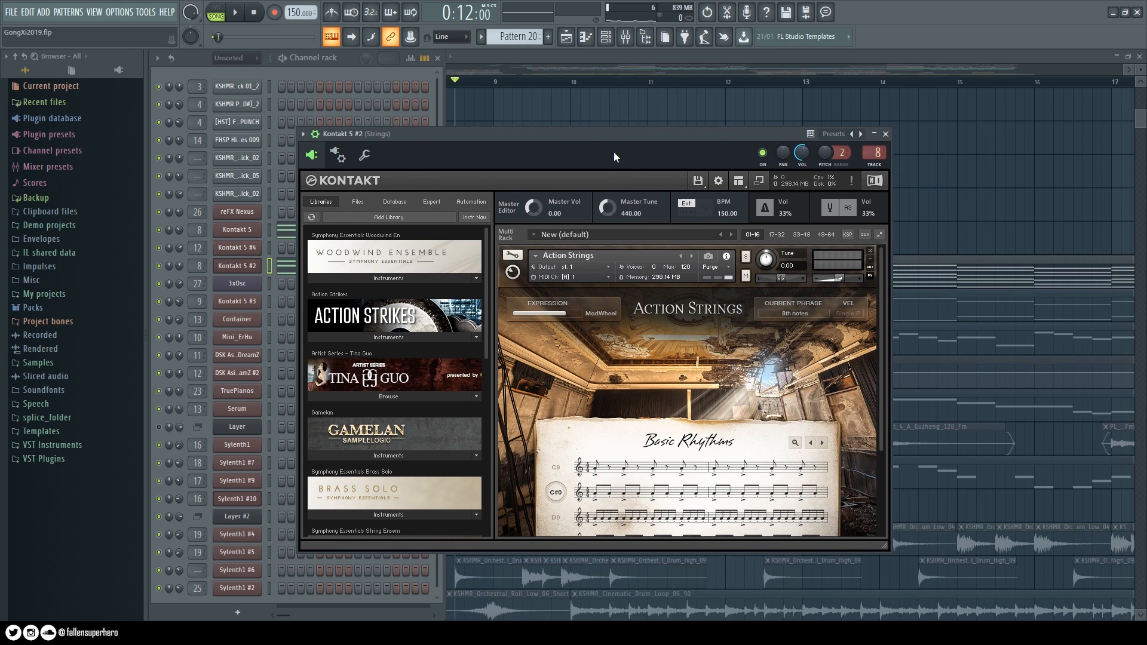
click(886, 135)
key(F6)
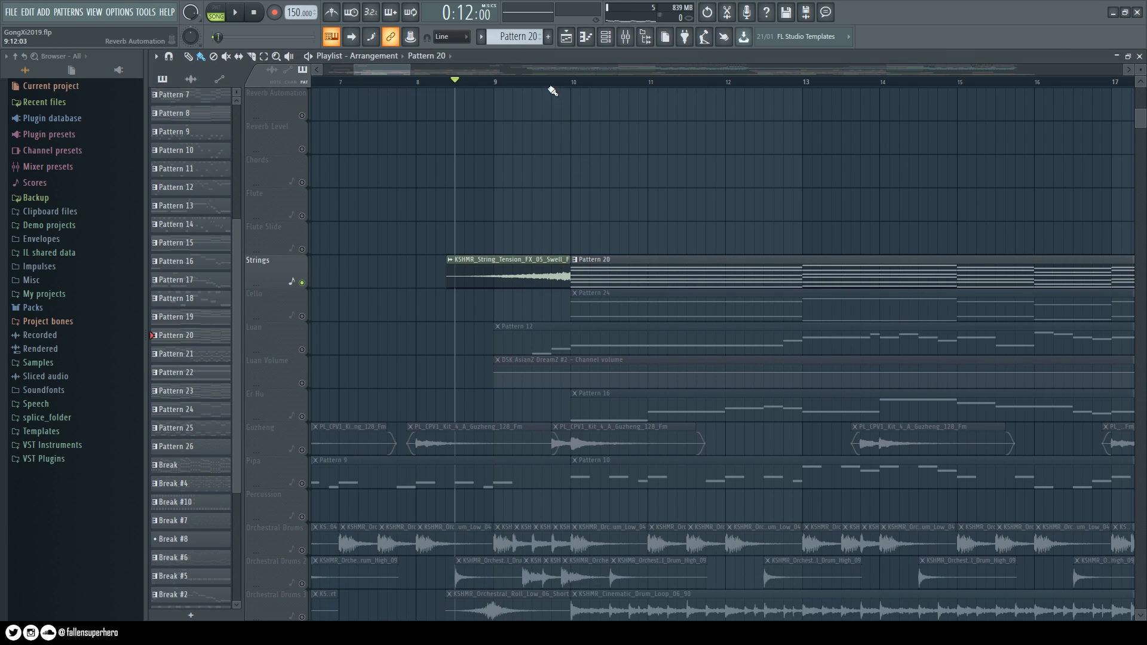
Play the Strings track's Pattern 20 chords on their own from bar 10
click(572, 82)
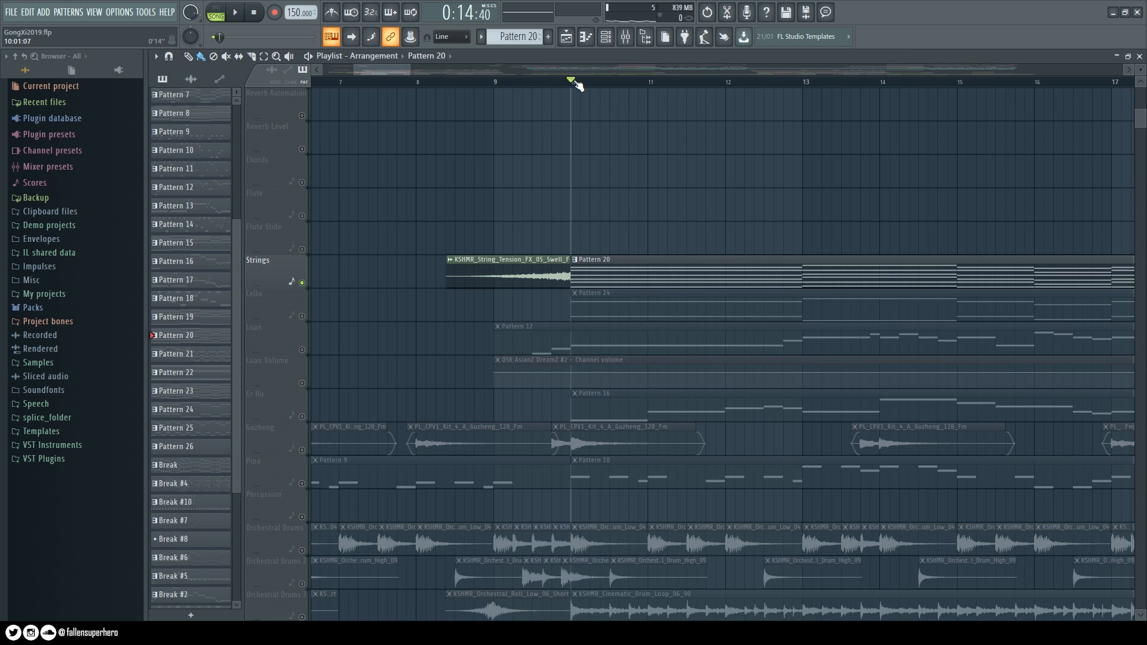
key(space)
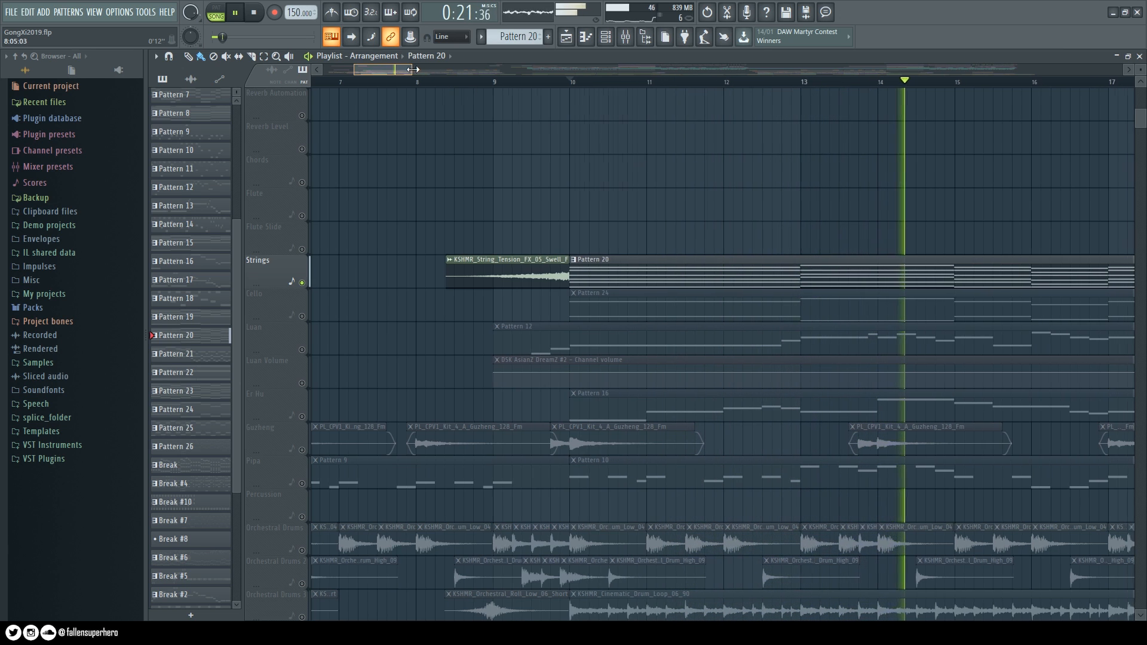
drag(410, 70, 446, 70)
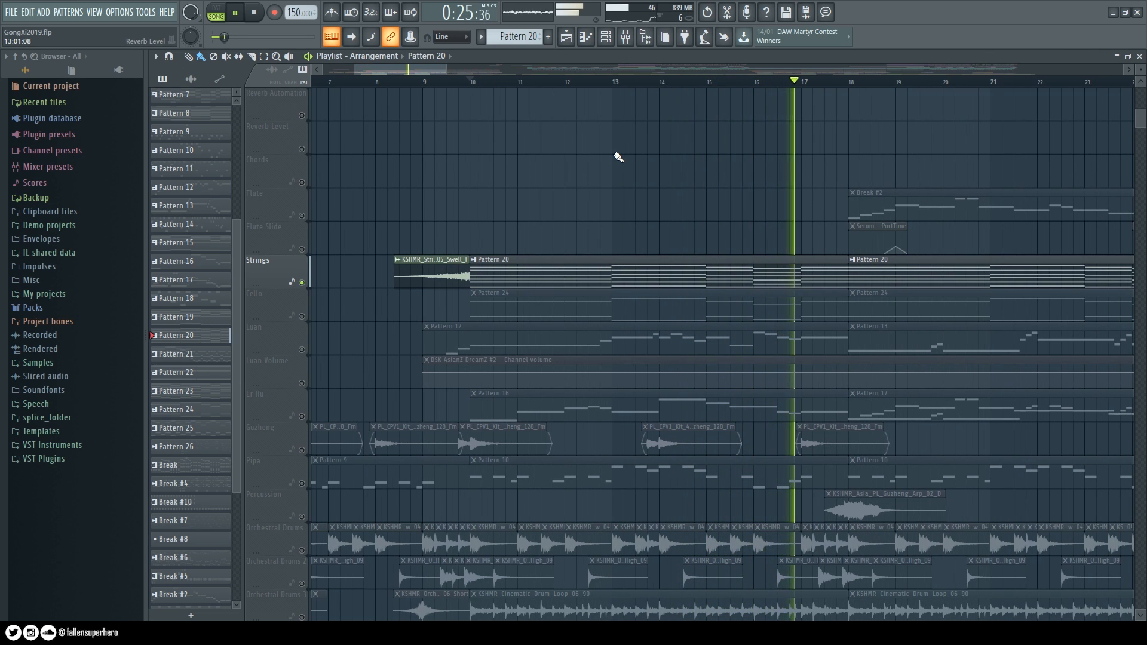
key(space)
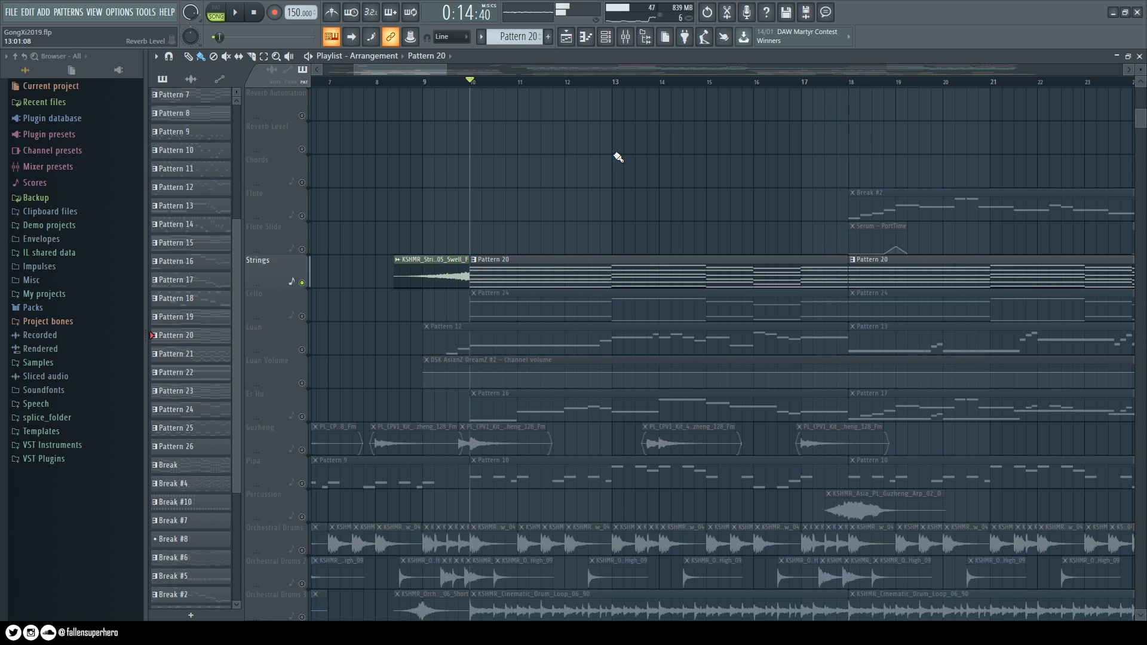
Examine the Strings track's effects in the mixer, including the Fruity Stereo Enhancer settings, and close the mixer
click(625, 36)
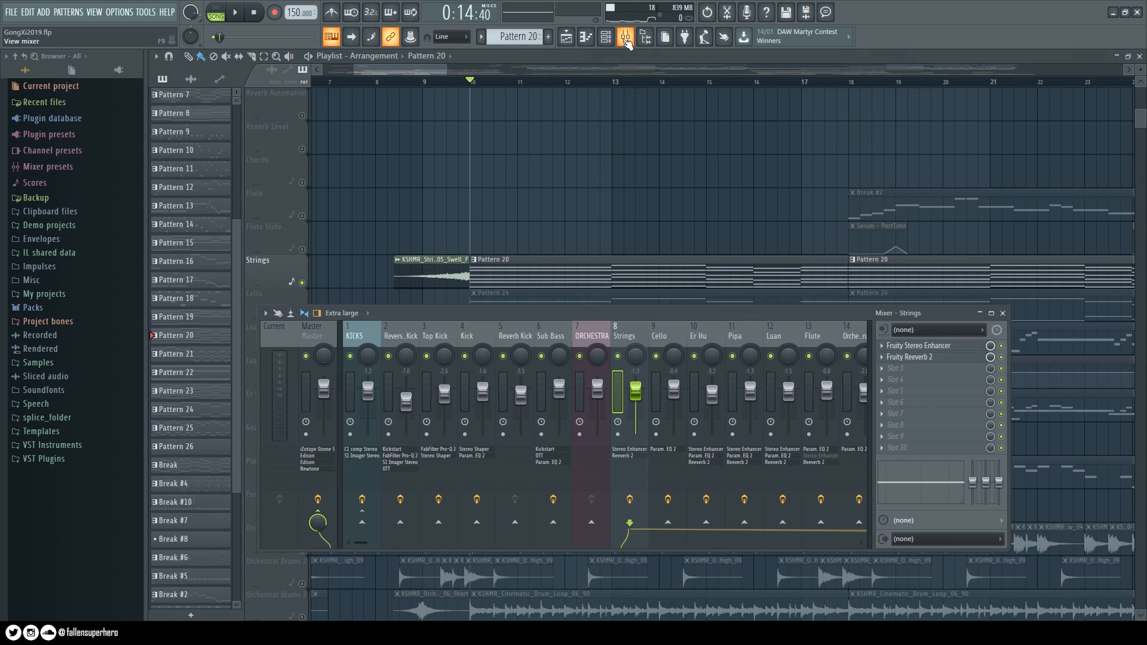
drag(671, 310, 676, 259)
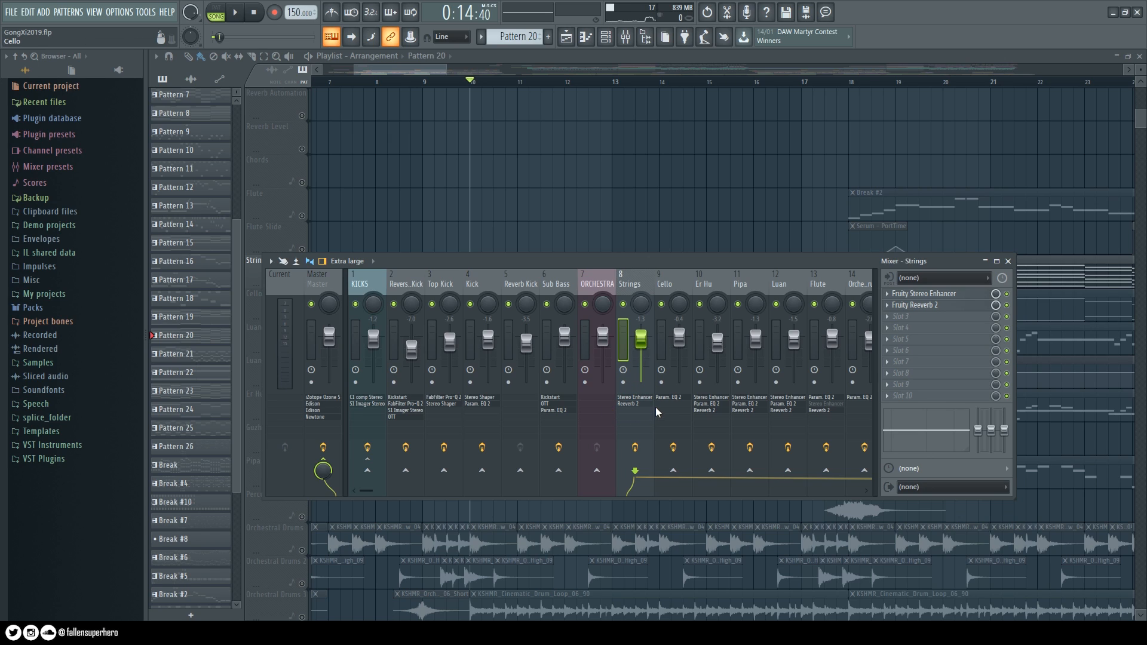
click(943, 297)
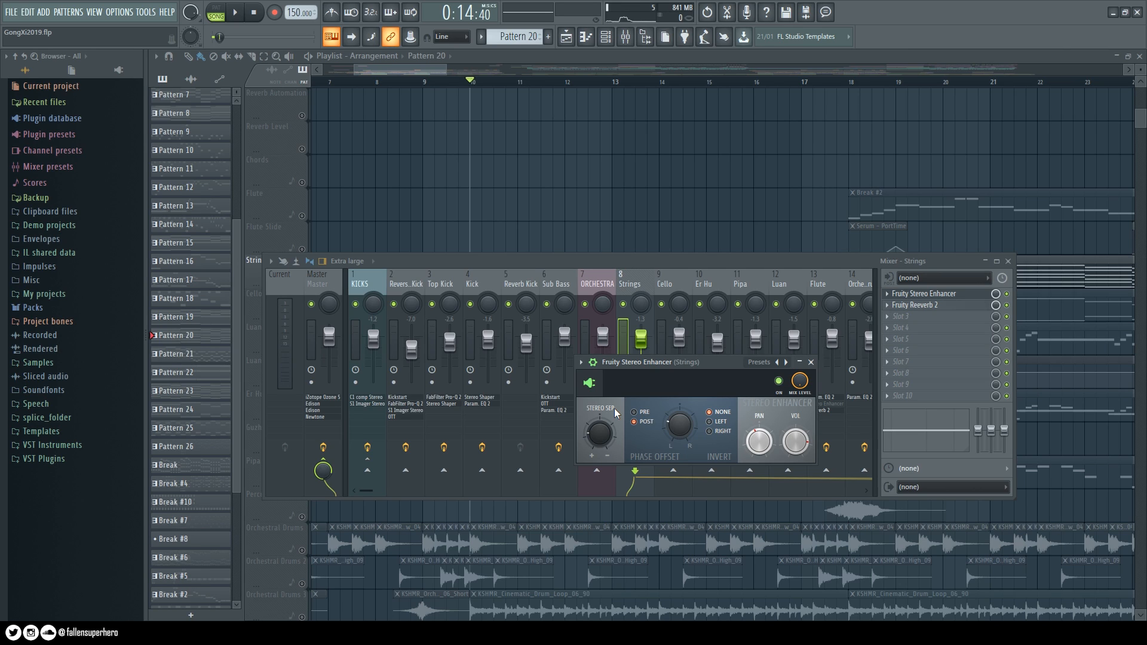
click(810, 362)
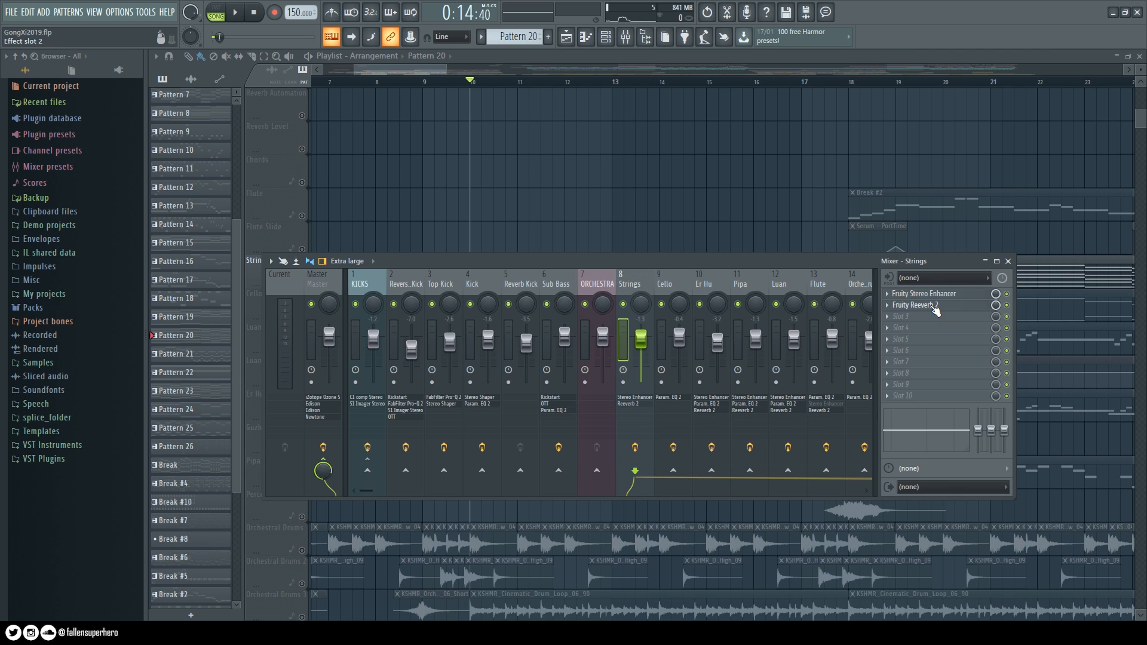
click(1008, 261)
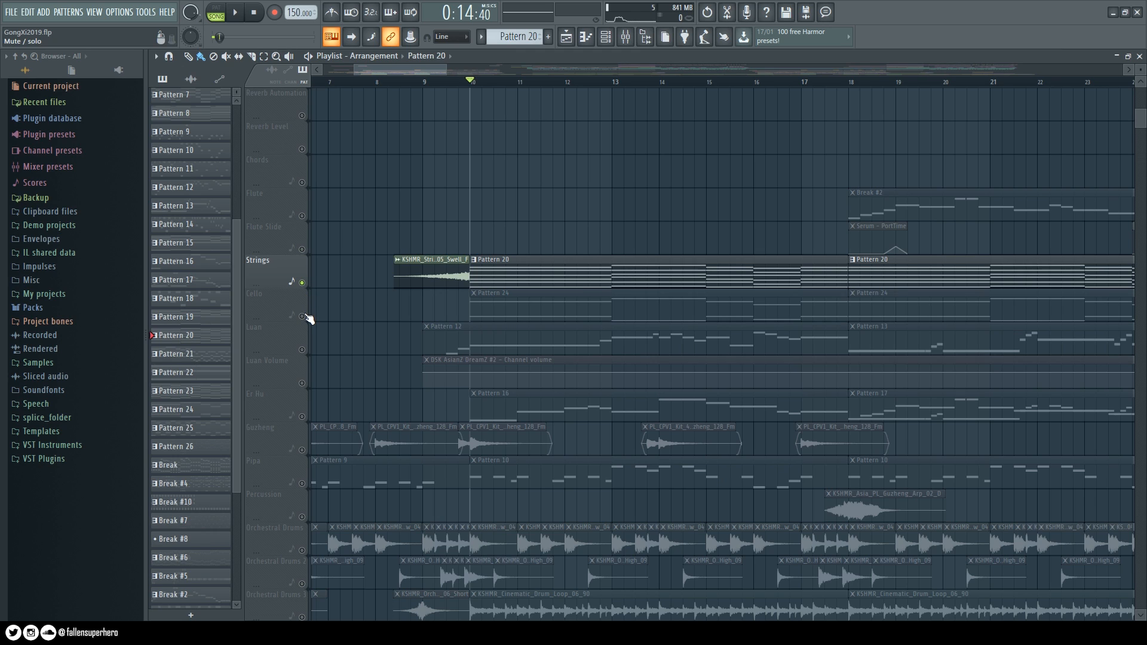
Open the channels of the Cello track's Pattern 24 and examine the Tina Guo cello instrument in Kontakt 5 #3
double_click(511, 308)
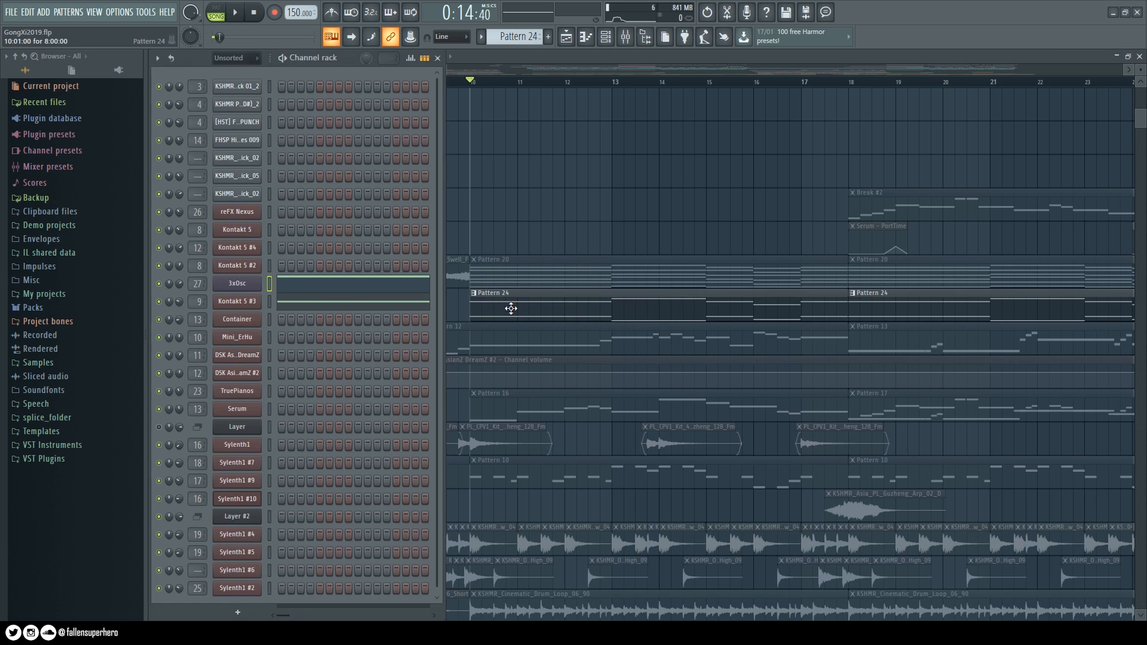
click(247, 306)
drag(700, 269, 739, 157)
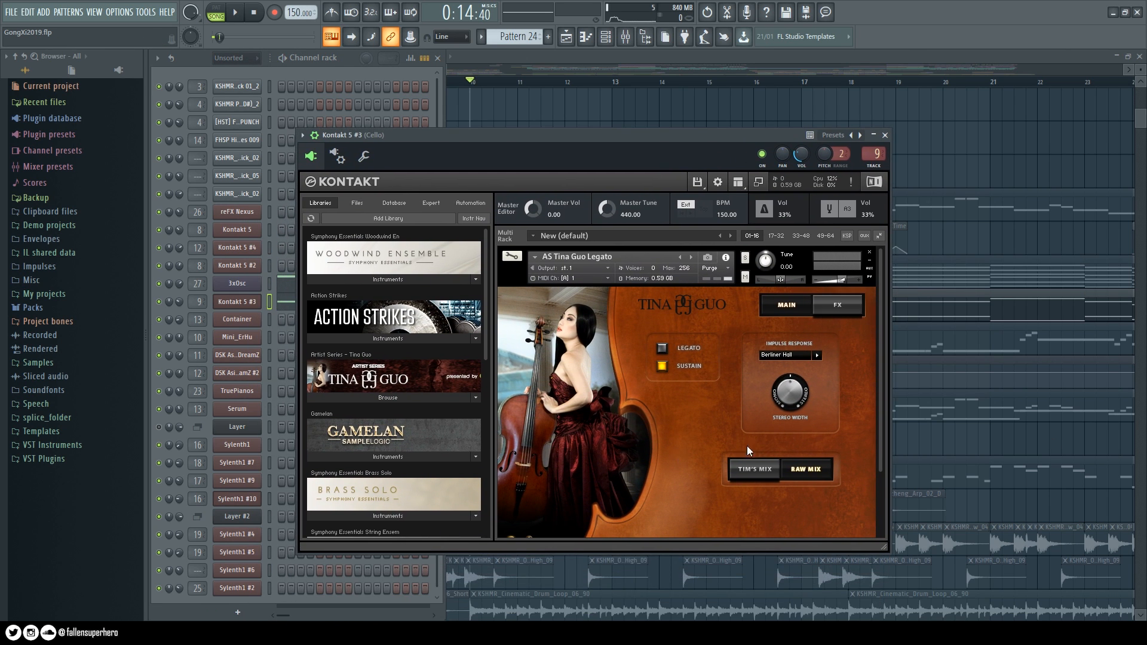
mouse_move(879, 367)
mouse_down()
mouse_move(884, 391)
mouse_move(883, 357)
mouse_up()
click(885, 136)
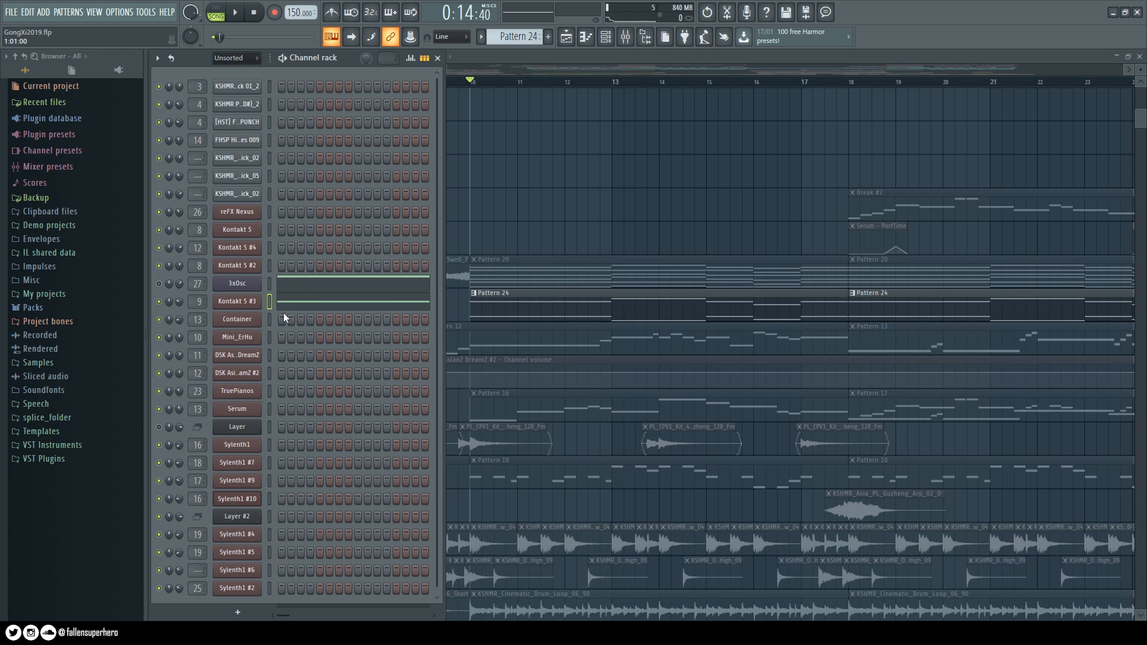
Return to the playlist and play the Cello track's Pattern 24 on its own from bar 10
key(F6)
key(space)
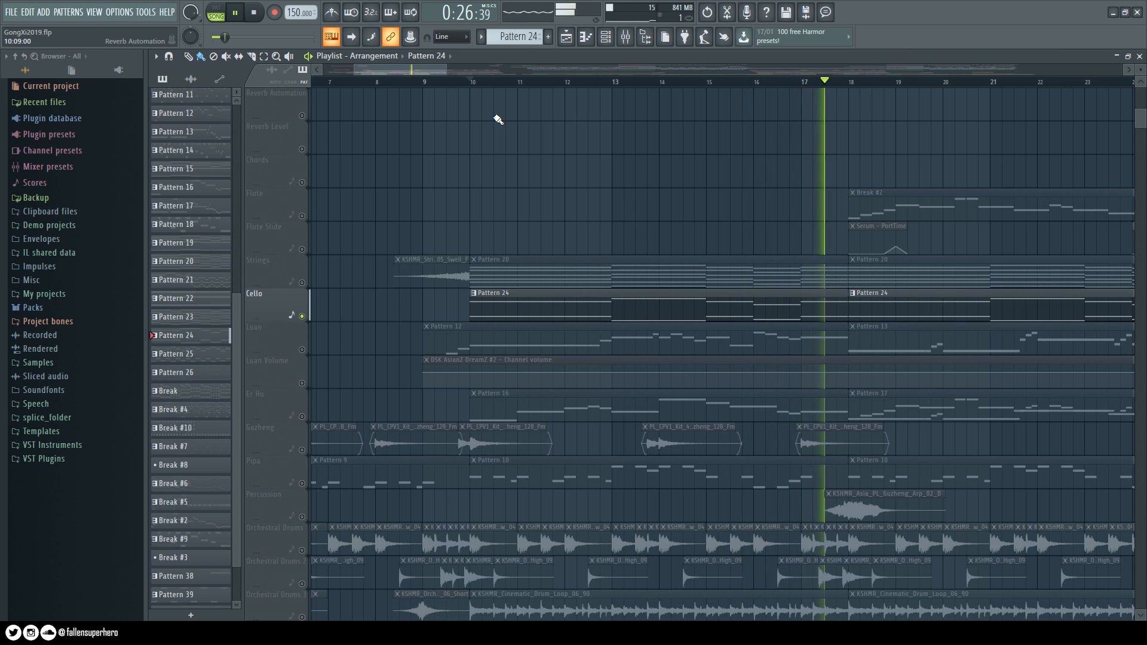
key(space)
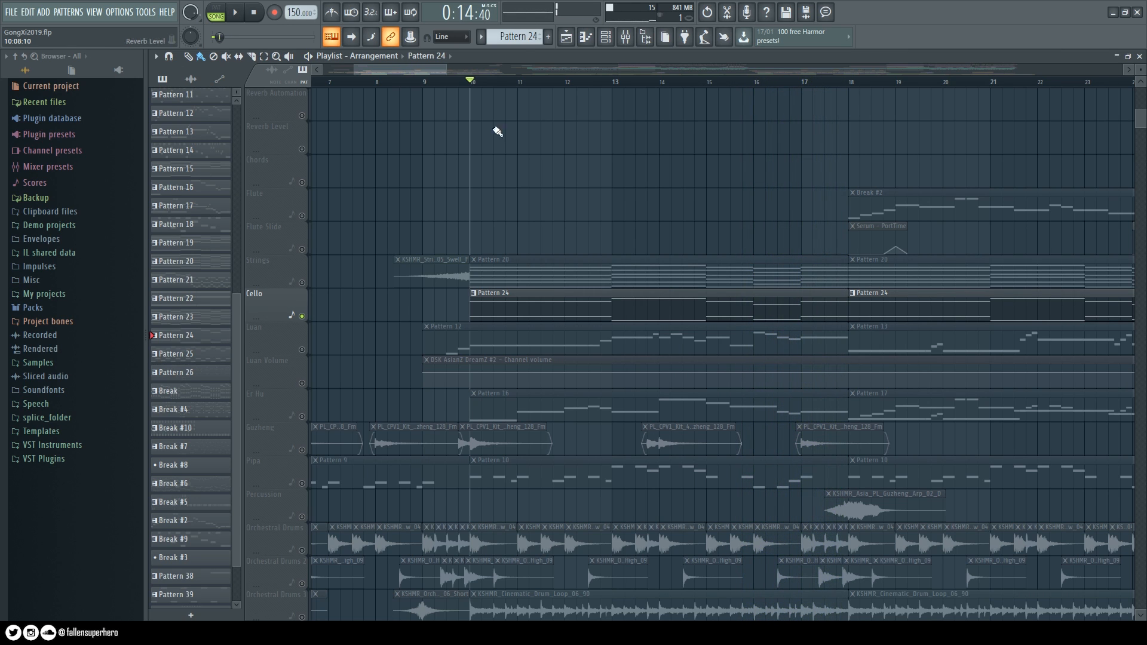
Reopen the channels of Pattern 24, return to the playlist and play the Cello track again from bar 10
double_click(495, 296)
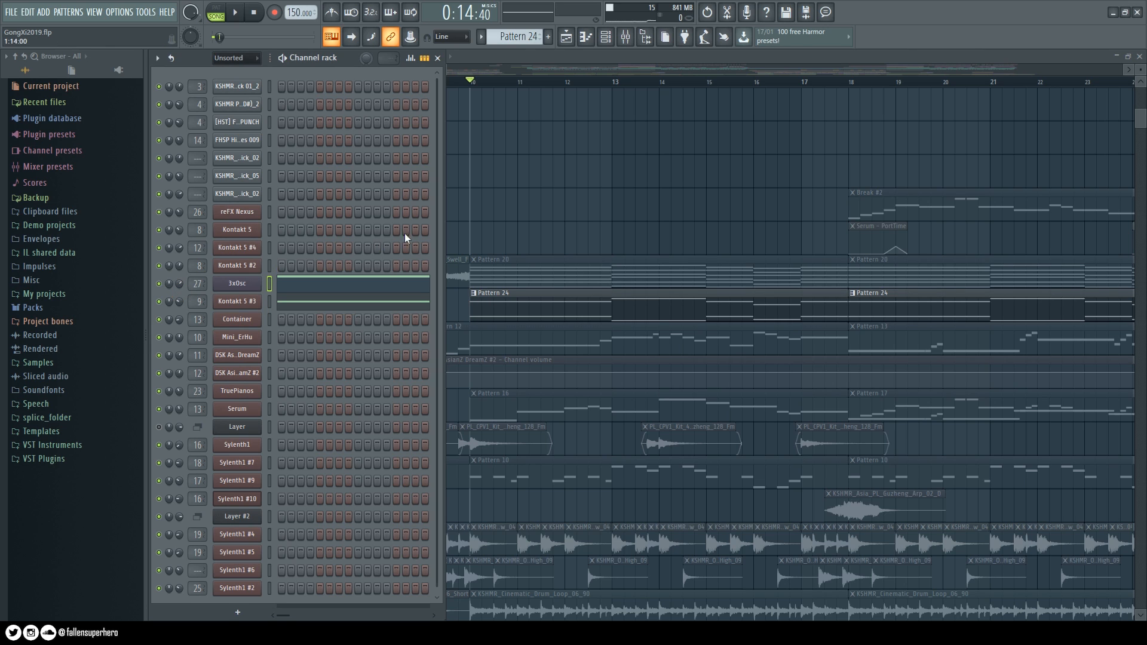
key(F6)
key(space)
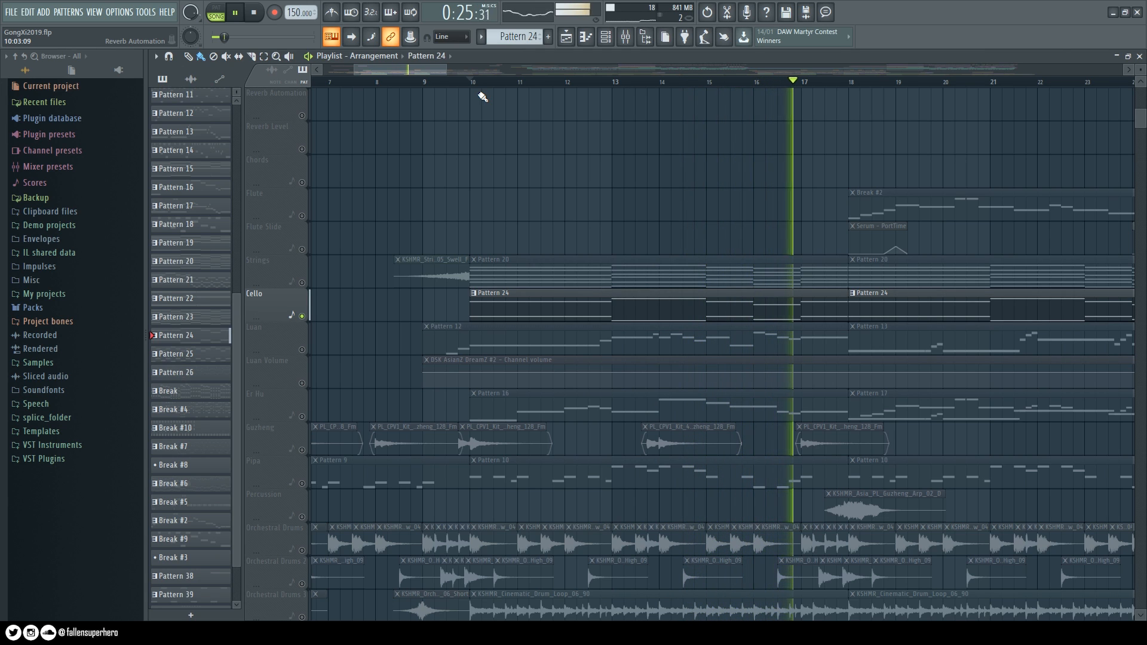
key(space)
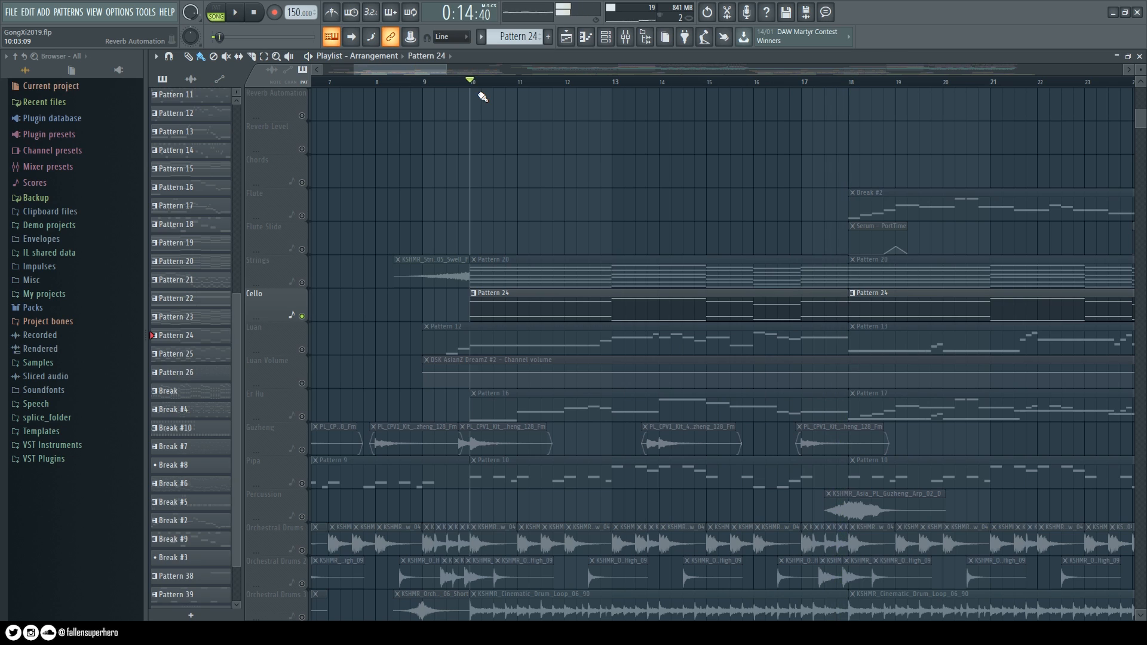
Unmute the Strings track and play it together with the Cello from bar 9
click(302, 283)
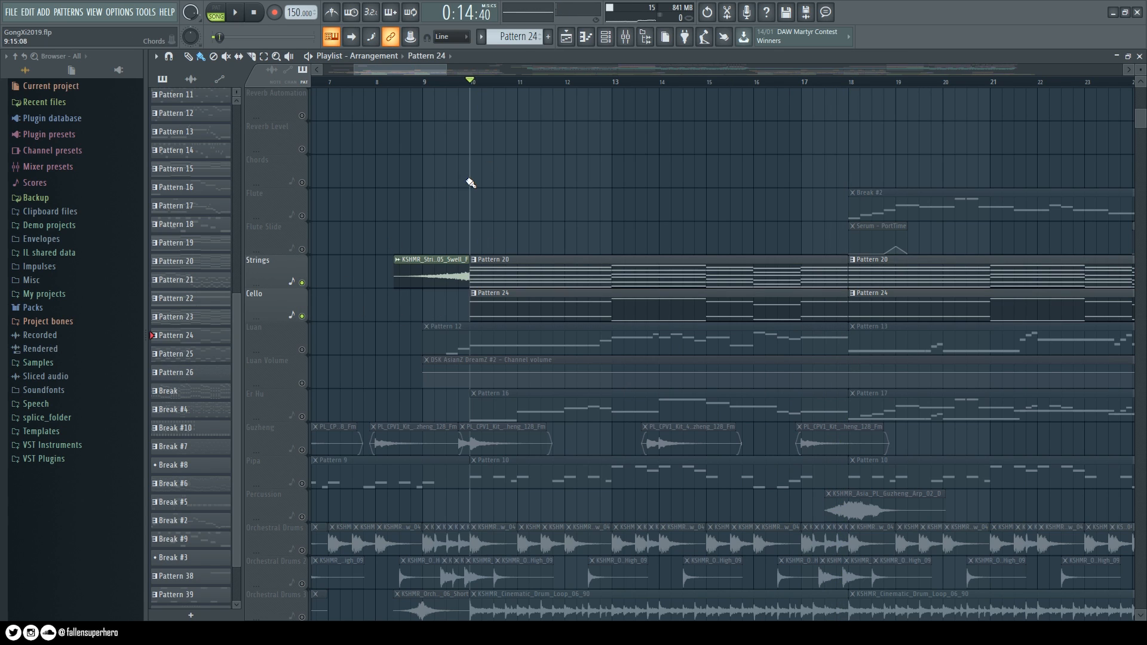
click(423, 83)
key(space)
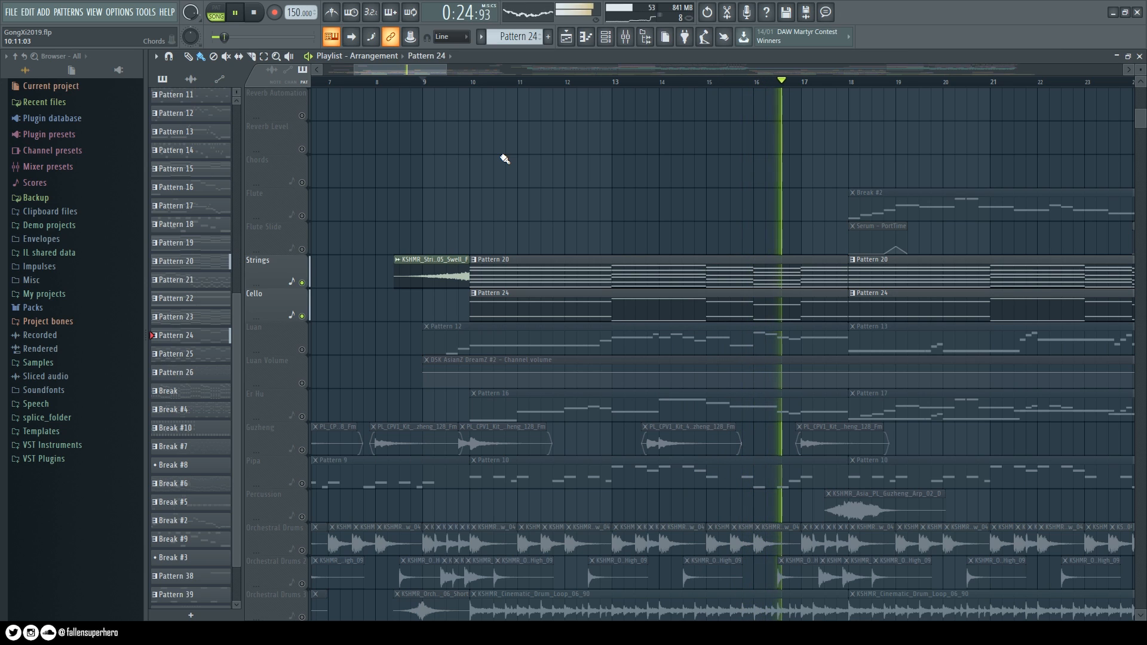
key(space)
Unmute the Flute and Flute Slide tracks and play them with the Strings and Cello from just before bar 17
click(302, 216)
click(302, 249)
click(802, 83)
scroll(449, 75, right, 2)
drag(450, 75, 468, 74)
key(space)
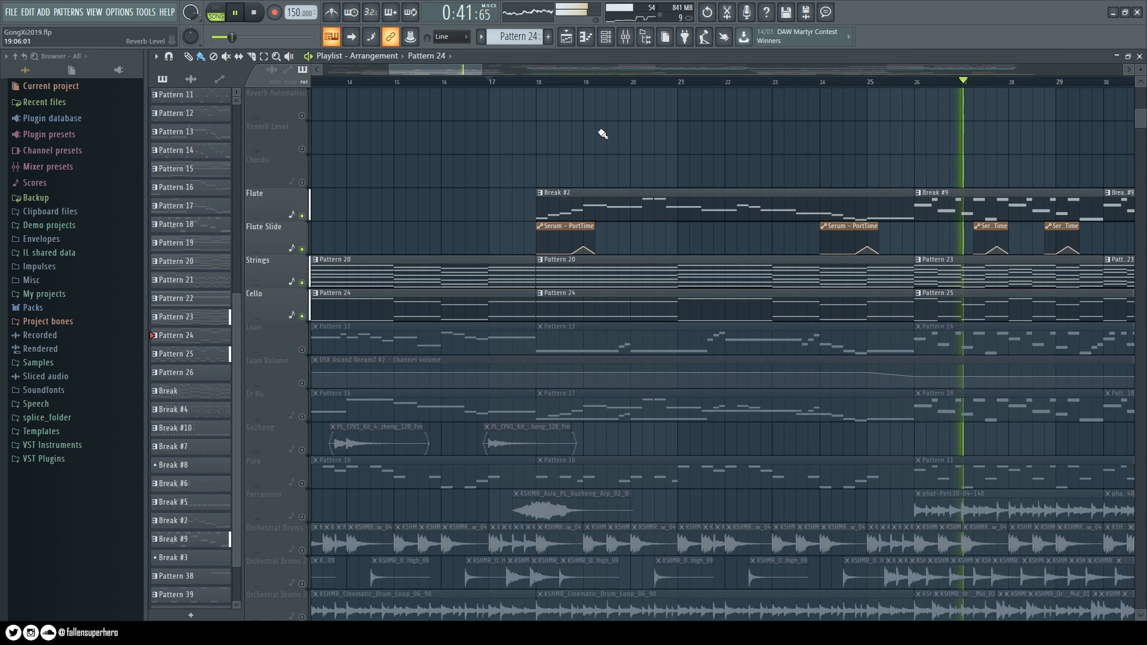
key(space)
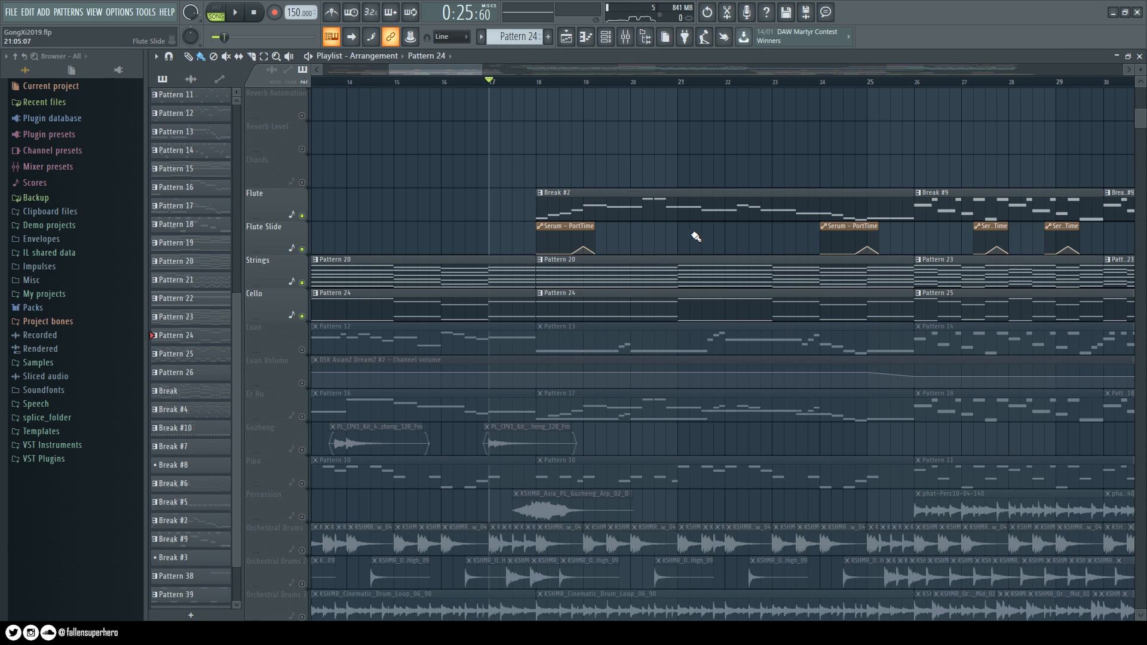
Mute the Cello, Strings, Flute Slide and Flute tracks
drag(459, 72, 388, 73)
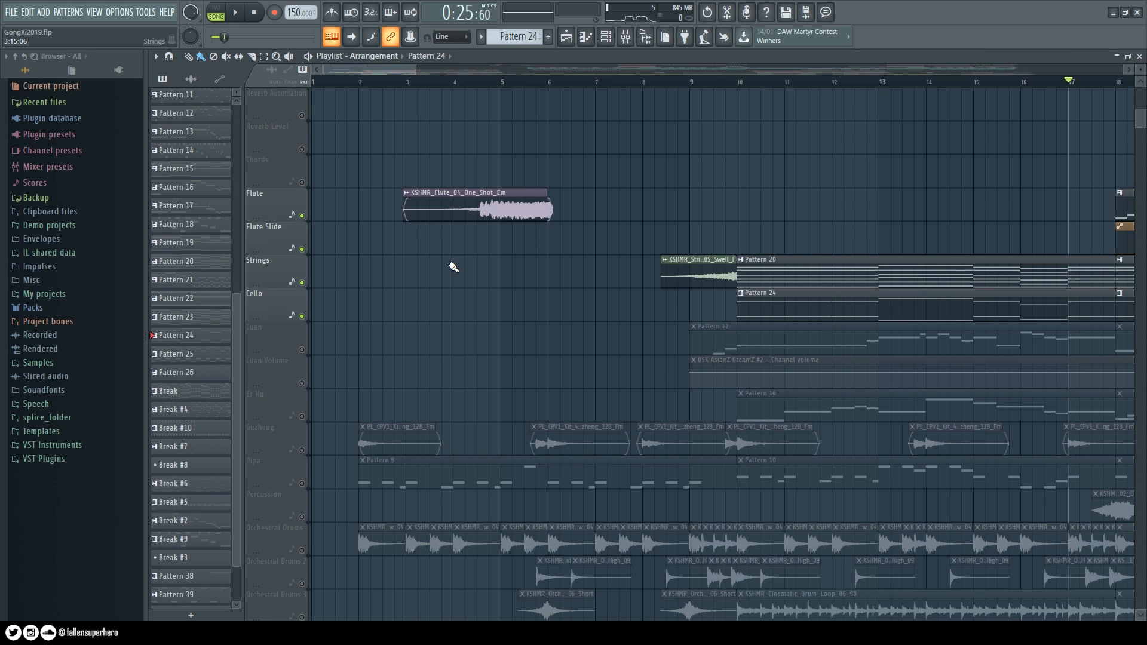
click(302, 316)
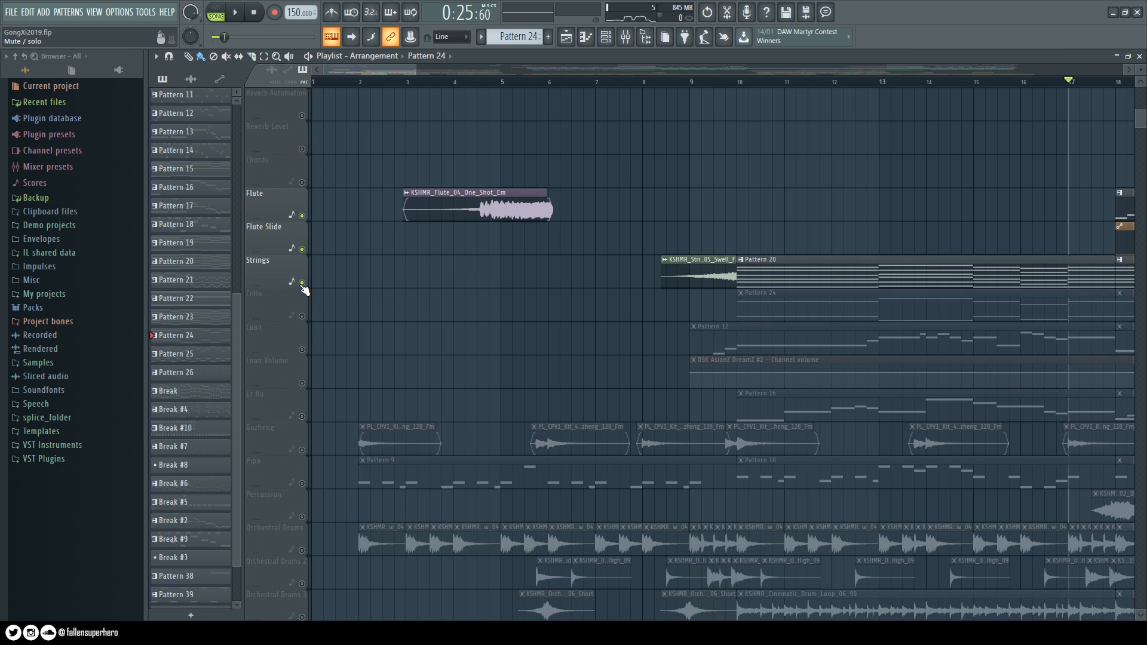
click(302, 283)
click(302, 249)
click(302, 216)
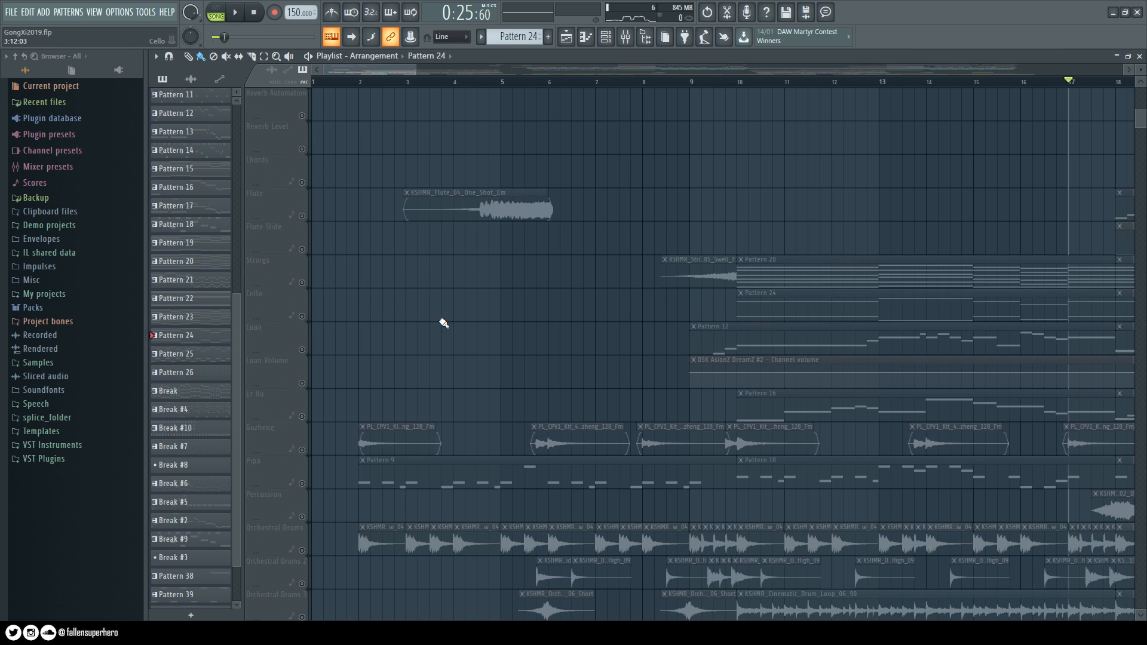
Unmute the Luan track, open the channels of its Pattern 12 and examine the DSK Asian DreamZ #2 Luan instrument
scroll(448, 316, down, 3)
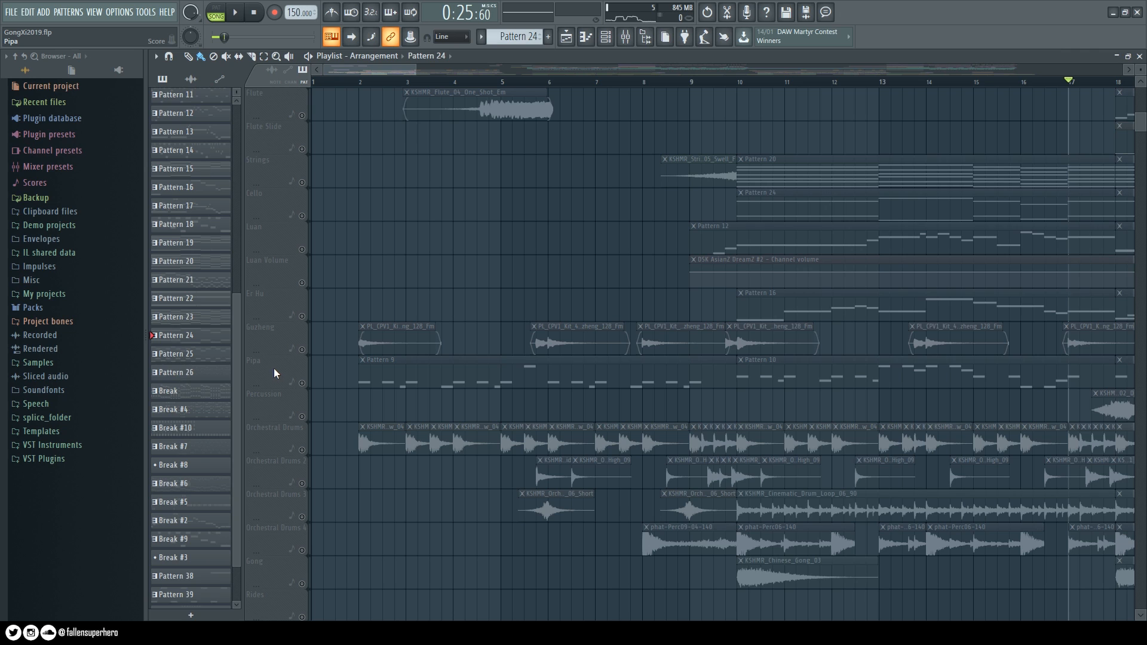
scroll(273, 373, down, 3)
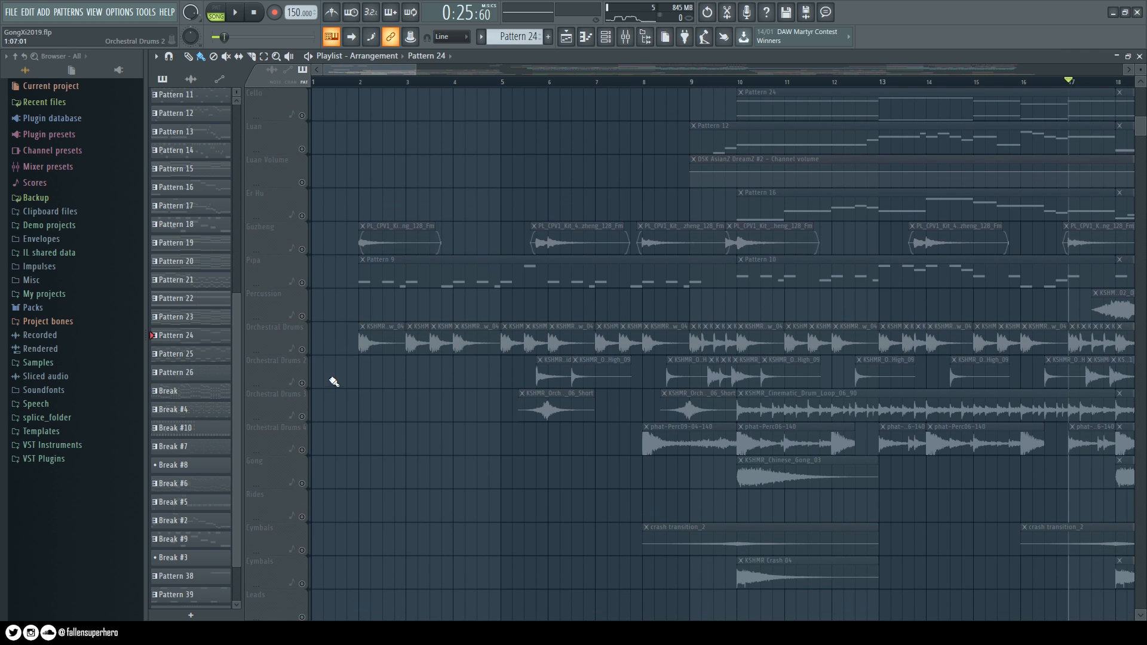
scroll(388, 292, up, 3)
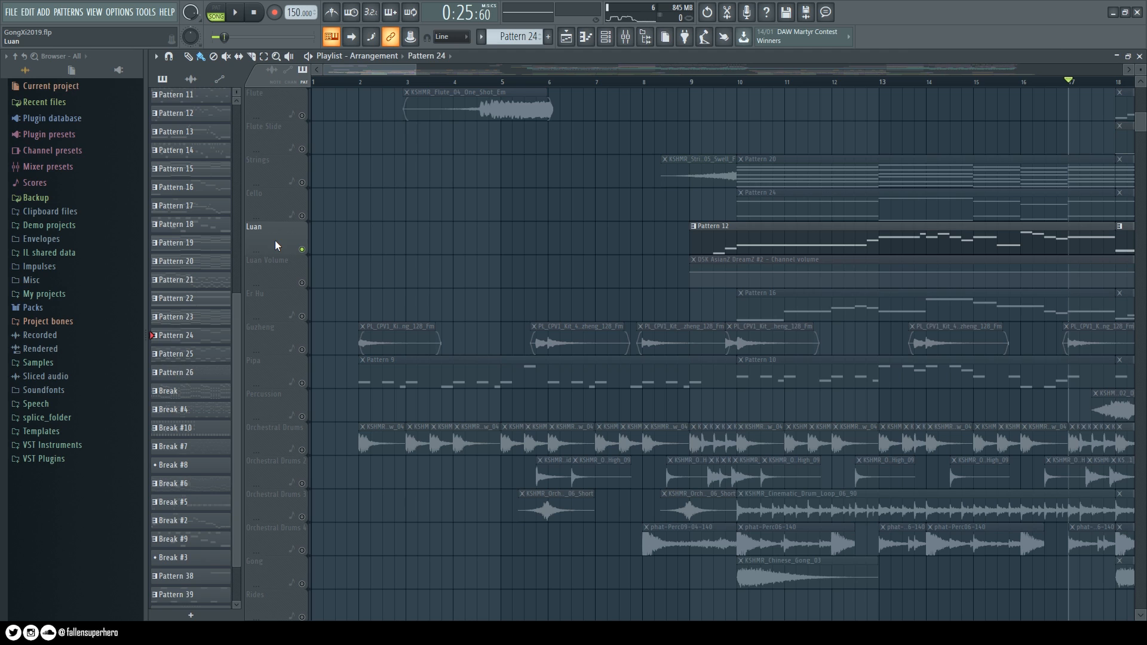
double_click(760, 249)
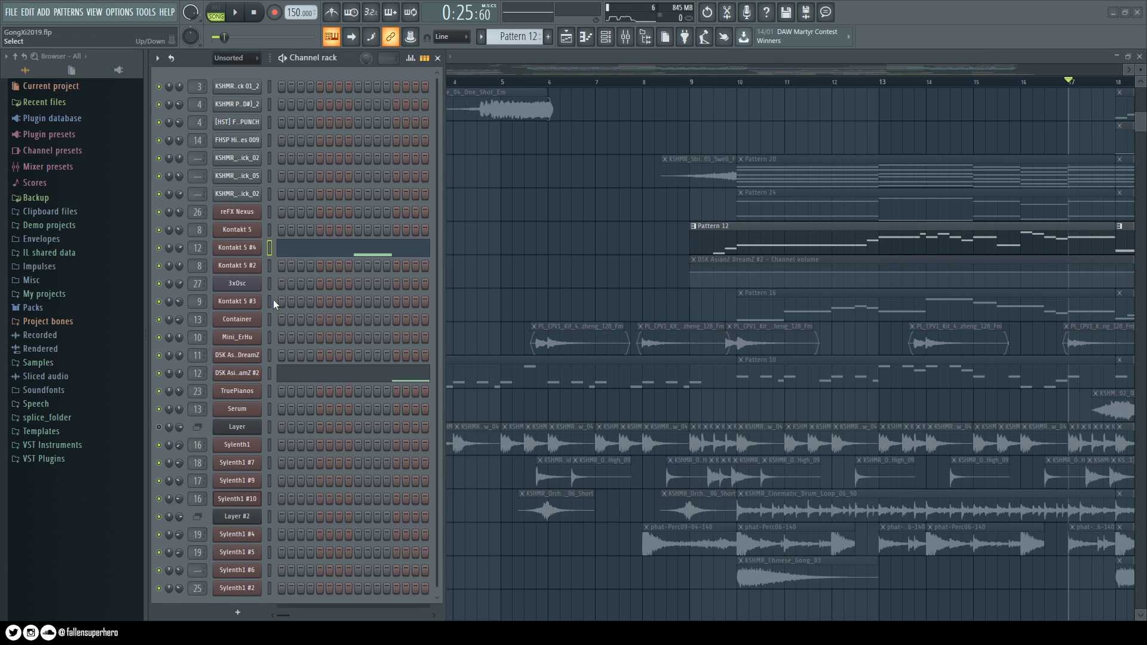
click(253, 373)
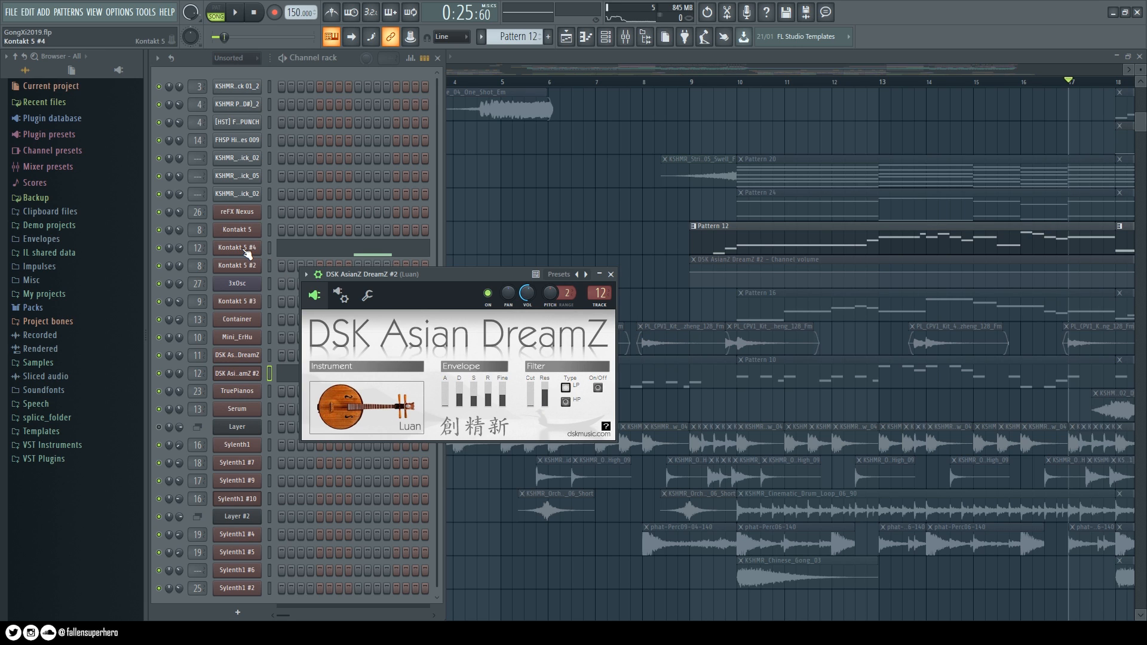
Examine the Nylon Guitar instrument in Kontakt 5 #4, and return to the playlist
click(239, 249)
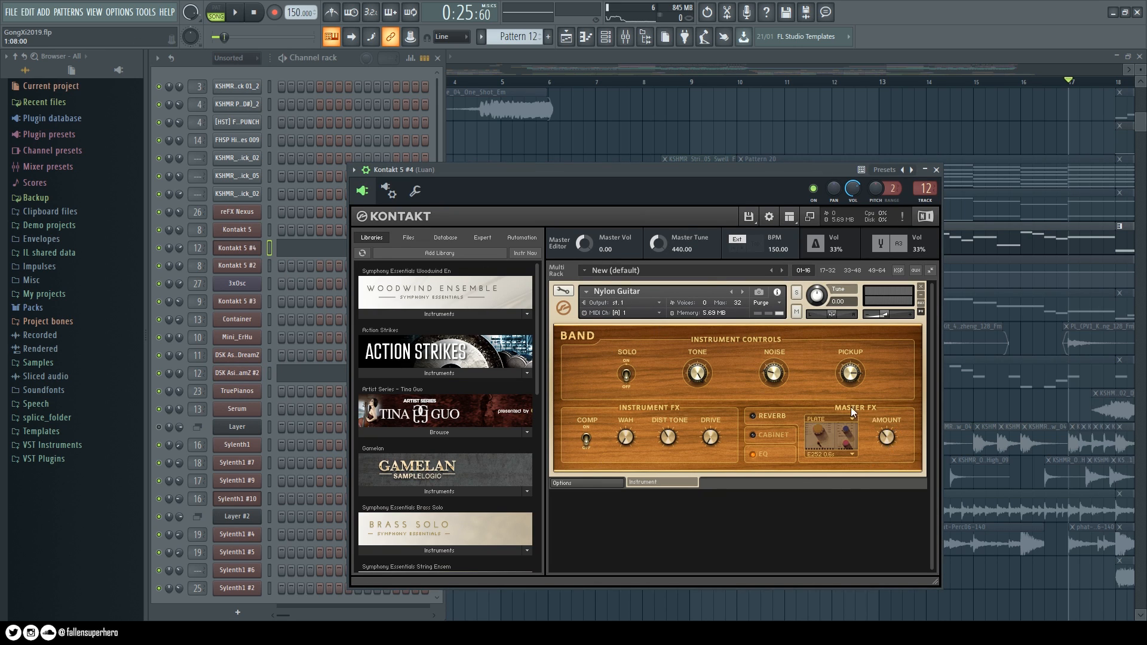
click(936, 170)
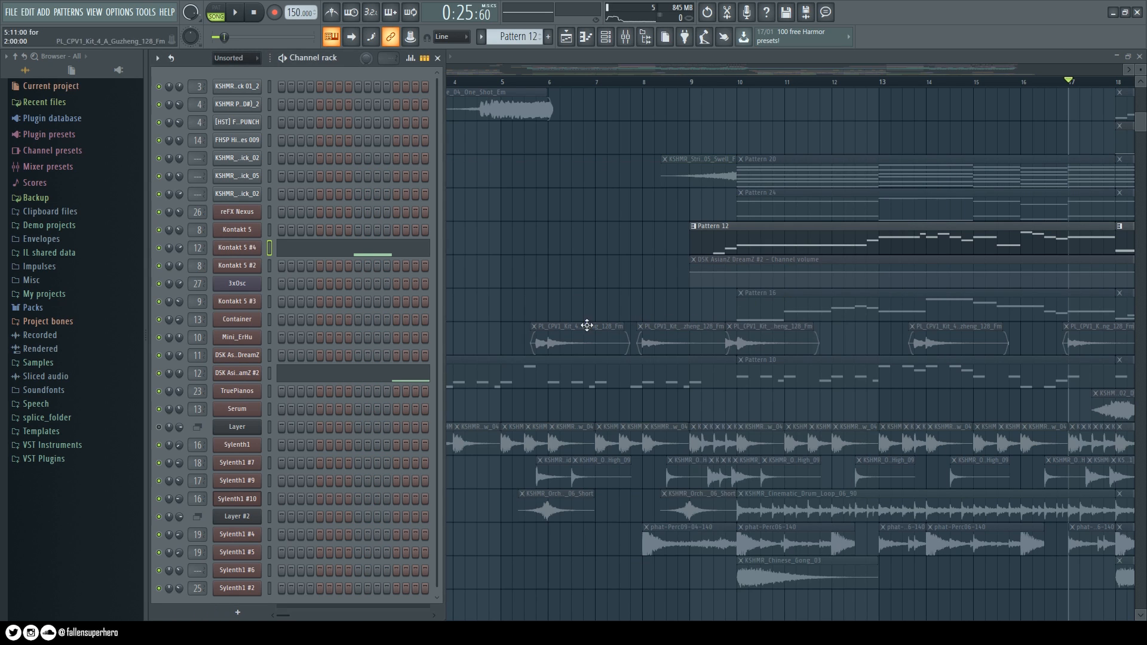
key(F6)
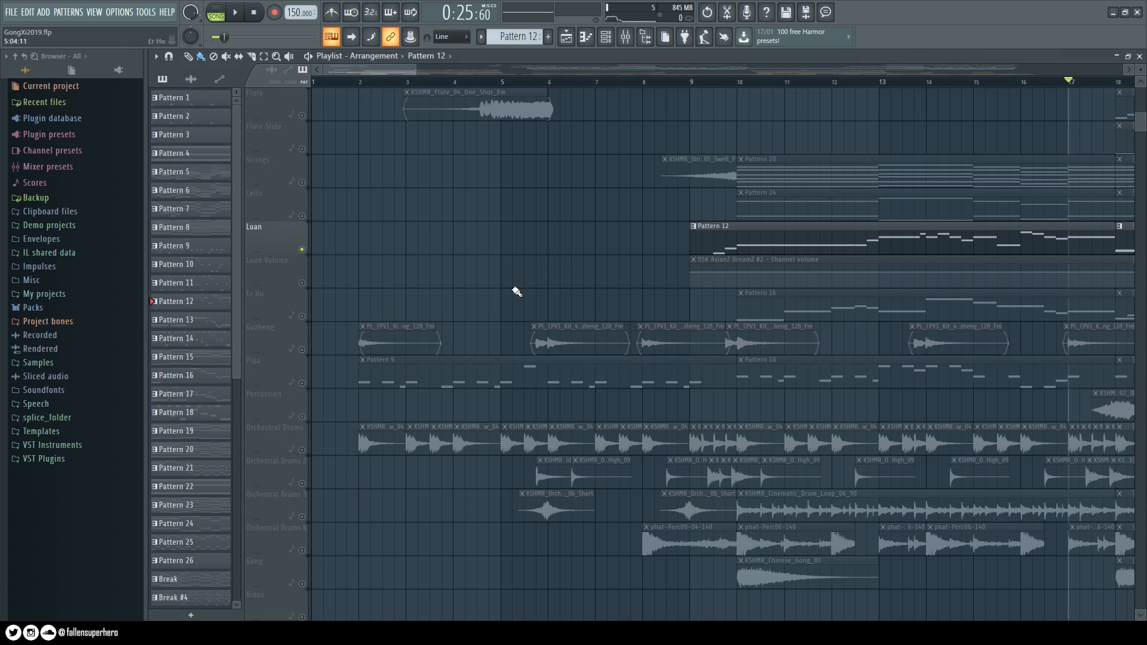
Unmute the Luan Volume automation track and play it with the Luan melody from the middle of bar 9
click(302, 283)
click(714, 85)
key(space)
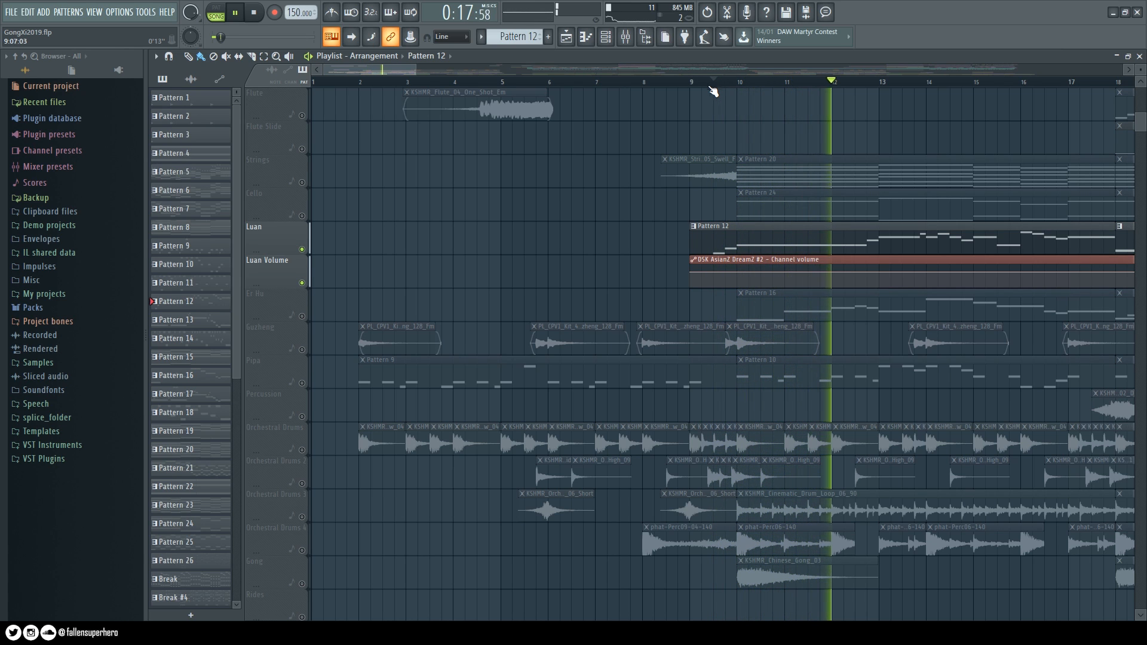
drag(388, 70, 410, 71)
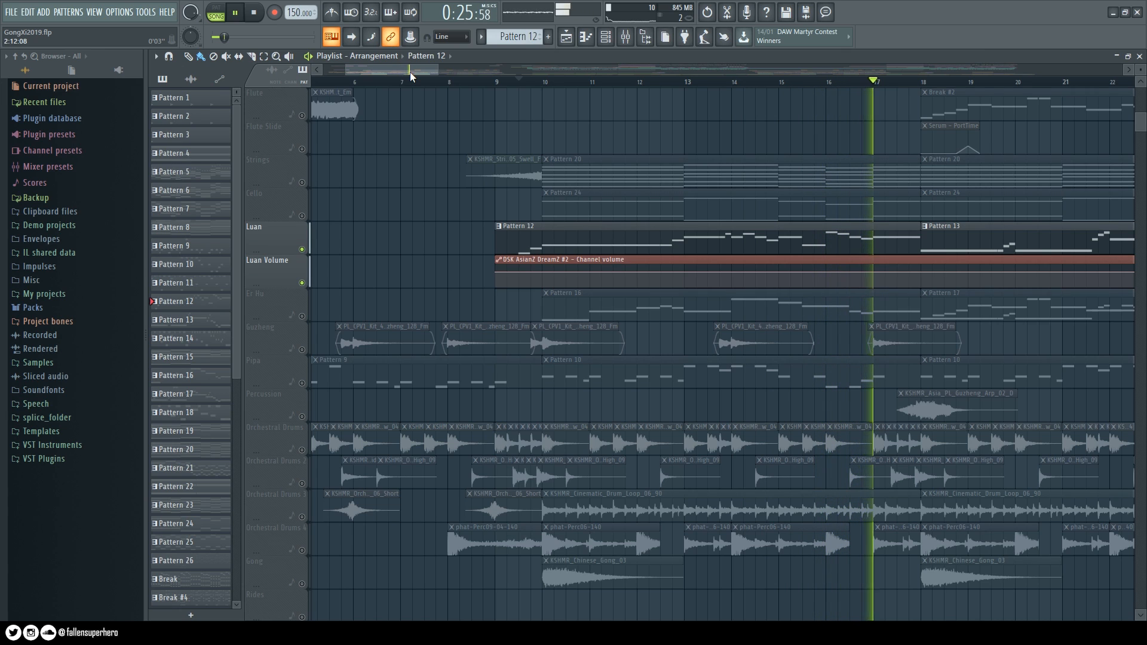
key(space)
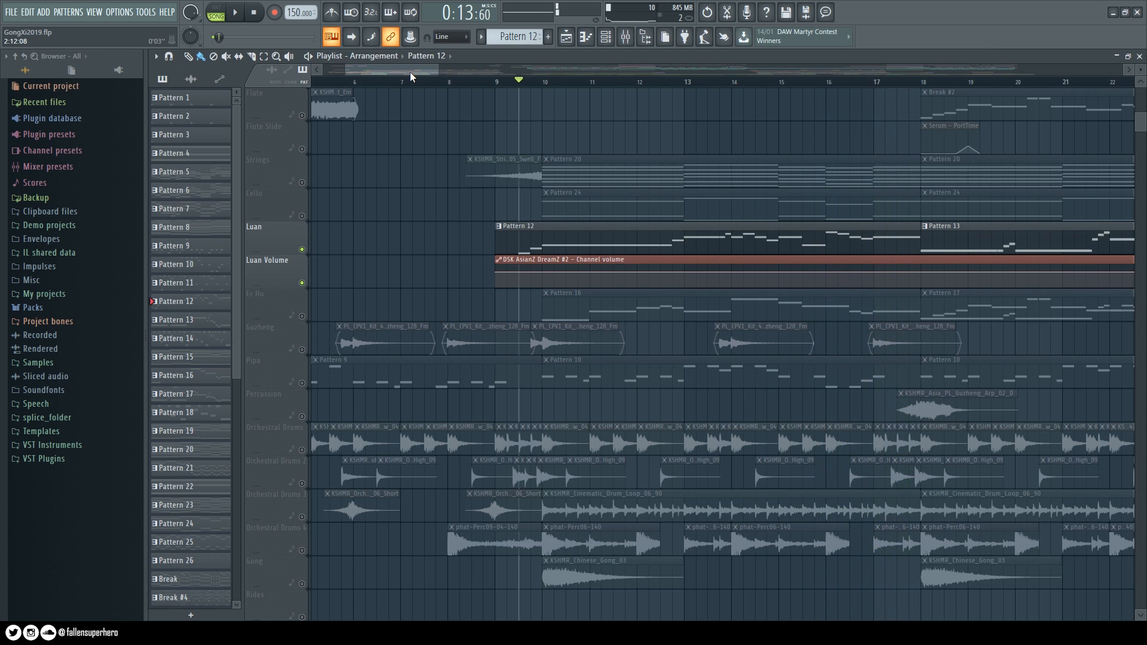
Reopen the channels of Pattern 12 and examine the DSK Asian DreamZ #2 instrument again, closing it when done
double_click(560, 234)
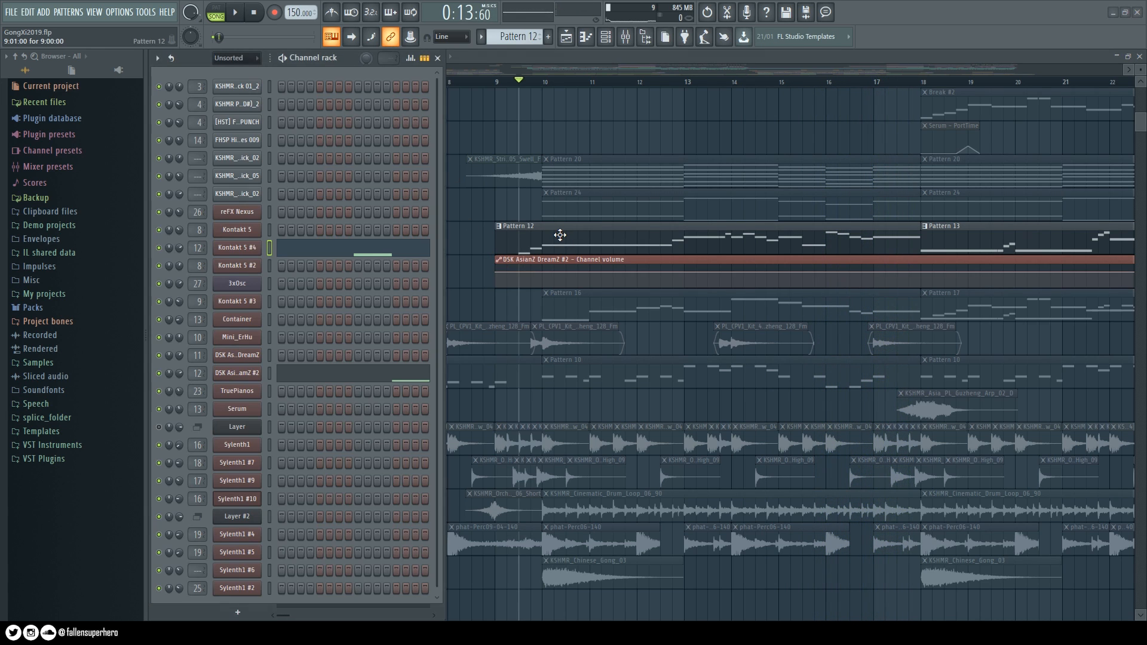
click(245, 375)
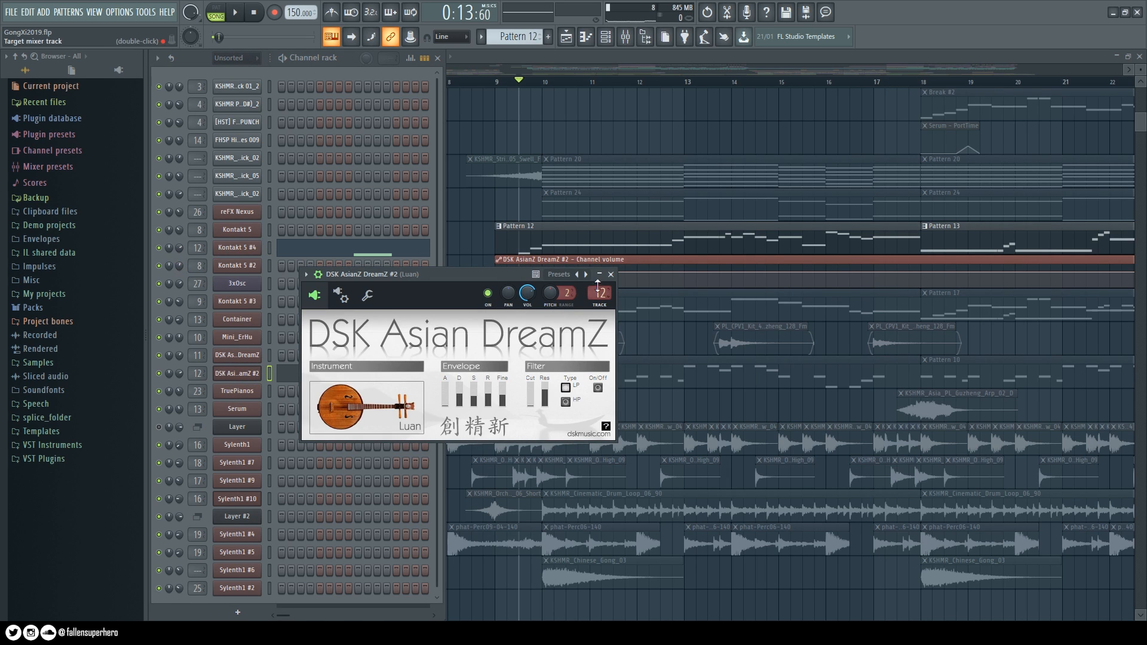
click(610, 275)
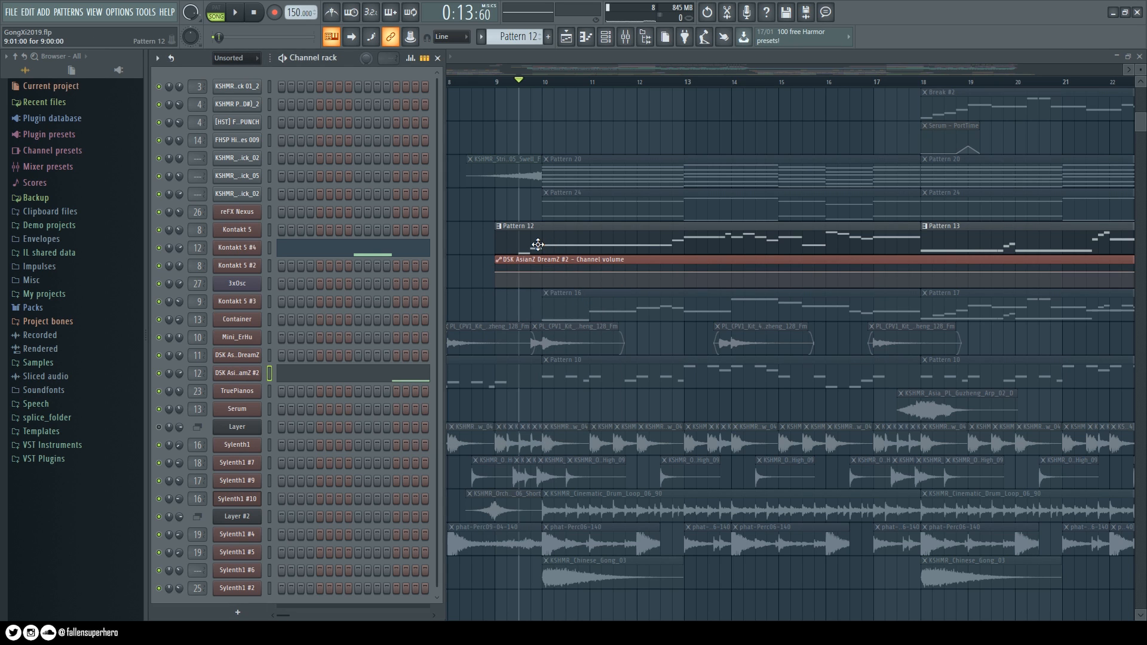
Play the opening of the Luan track's Pattern 12 again from the middle of bar 9
scroll(519, 85, up, 5)
key(space)
key(space)
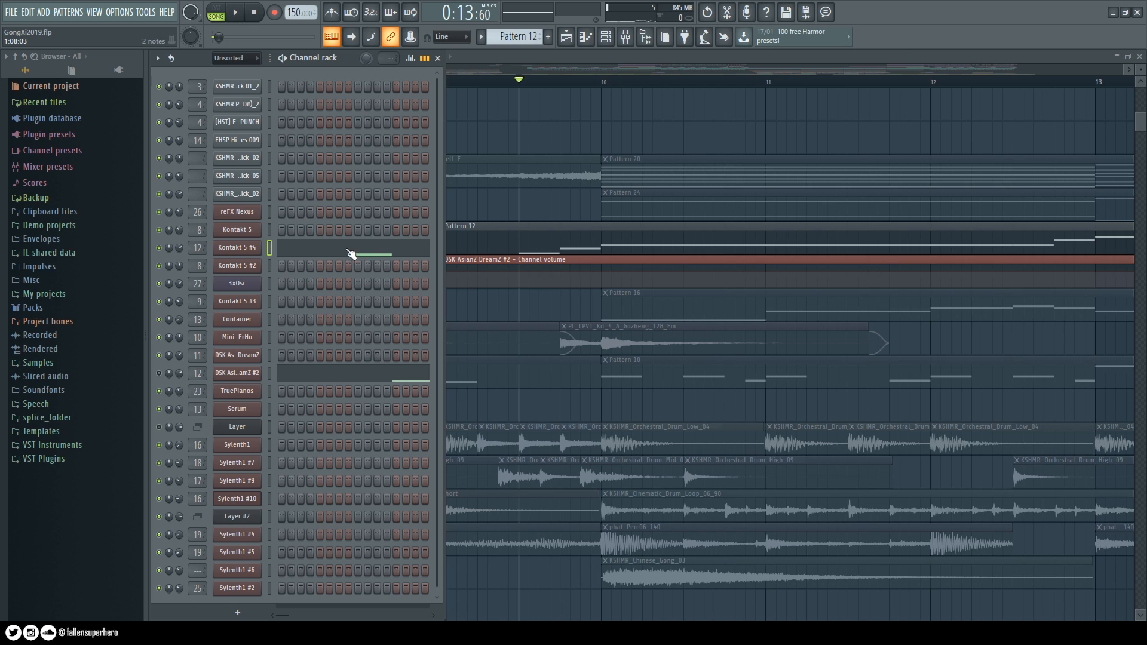
Examine the Nylon Guitar instrument in Kontakt 5 #4 again, and play the opening of the Luan part from the middle of bar 9
click(226, 248)
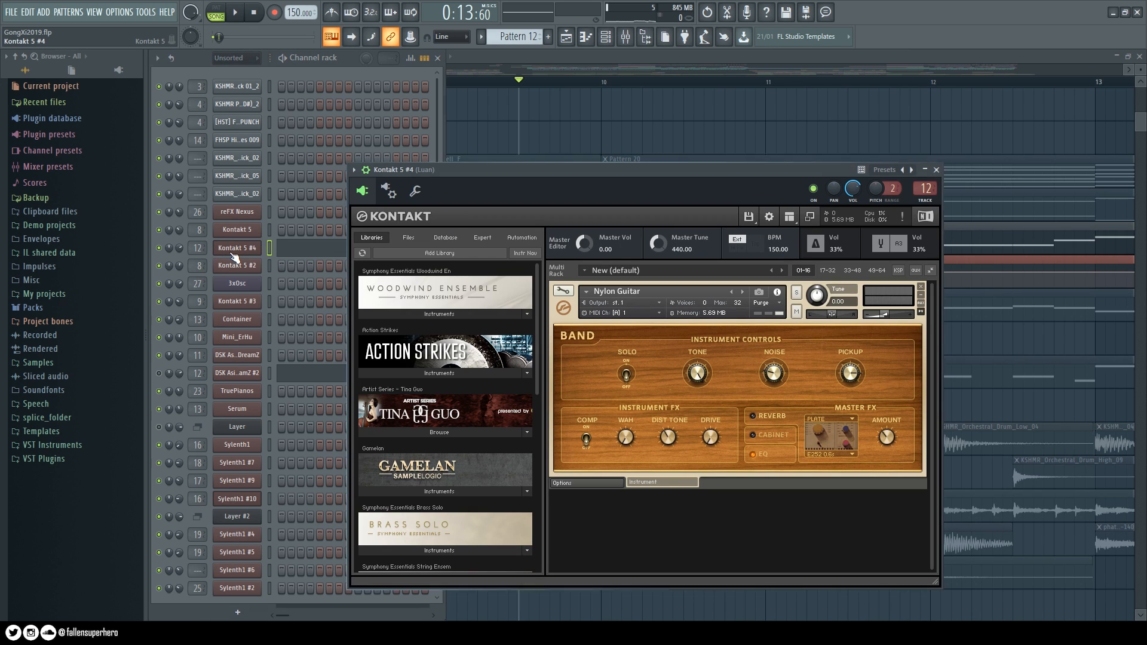
click(936, 169)
key(space)
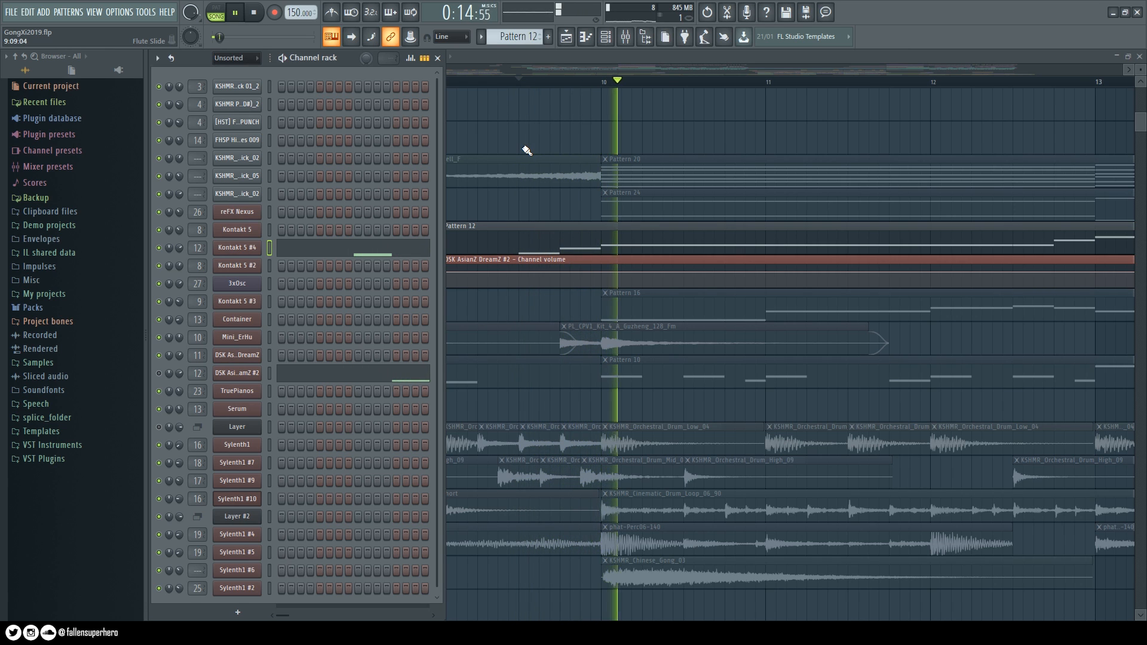
key(space)
Play a short passage of the Luan part from the middle of bar 12
drag(550, 82, 410, 67)
drag(505, 78, 387, 74)
drag(585, 82, 449, 84)
click(481, 82)
key(space)
key(space)
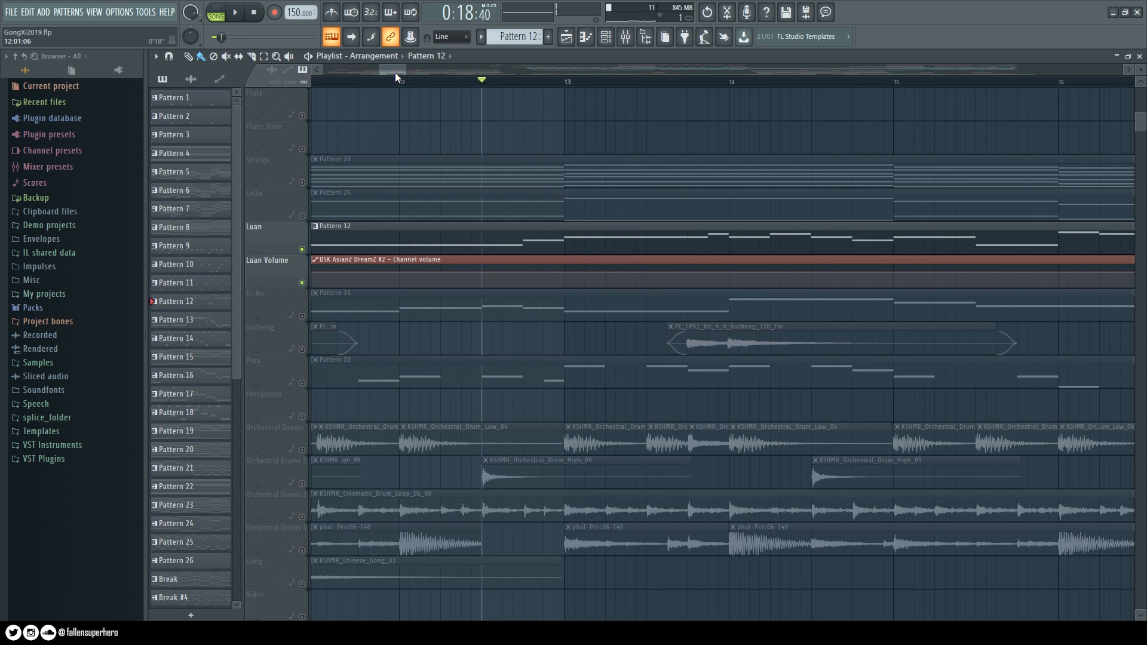
Move the playhead back to the middle of bar 9 and check the two layered channels of Pattern 12, closing them when done
drag(395, 72, 379, 72)
click(485, 86)
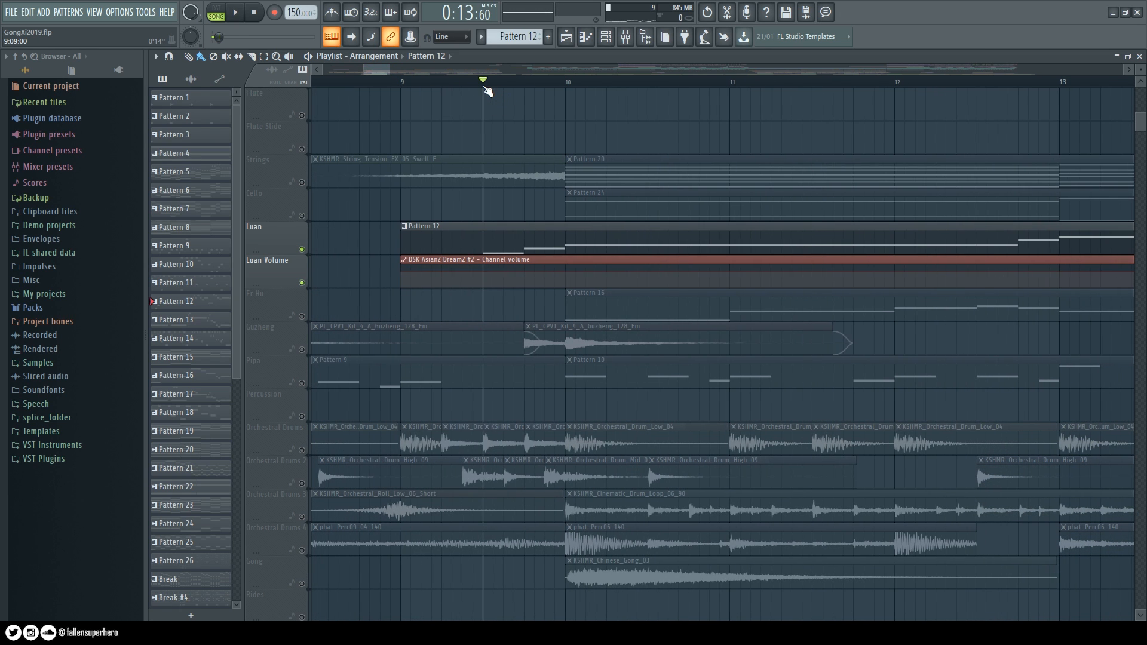
double_click(521, 249)
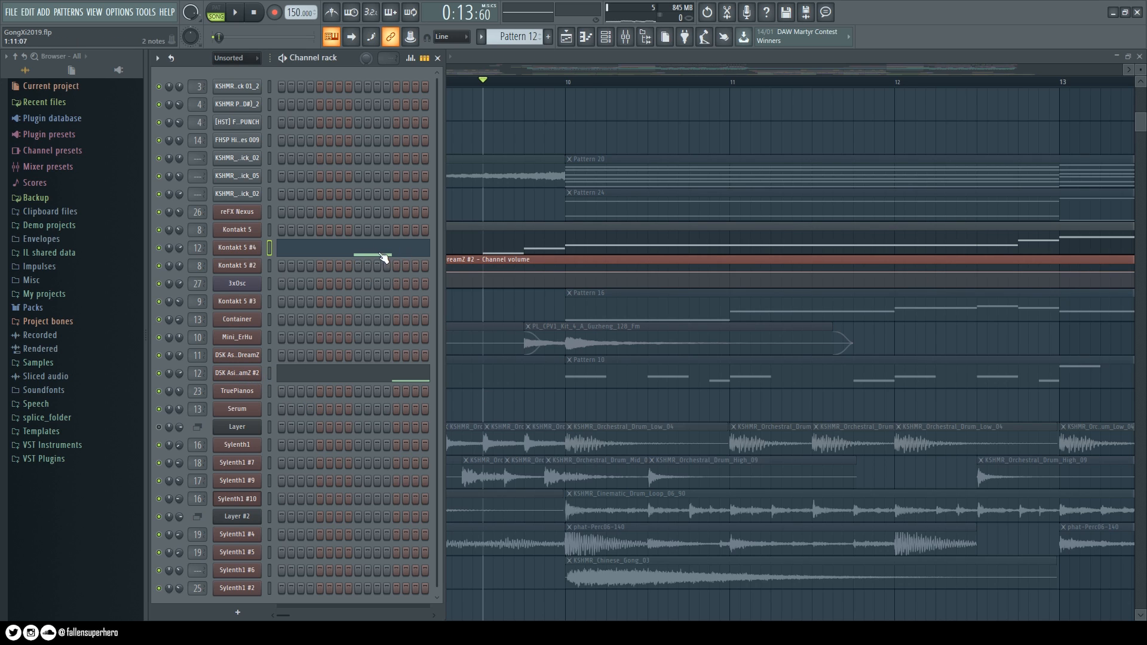
key(F6)
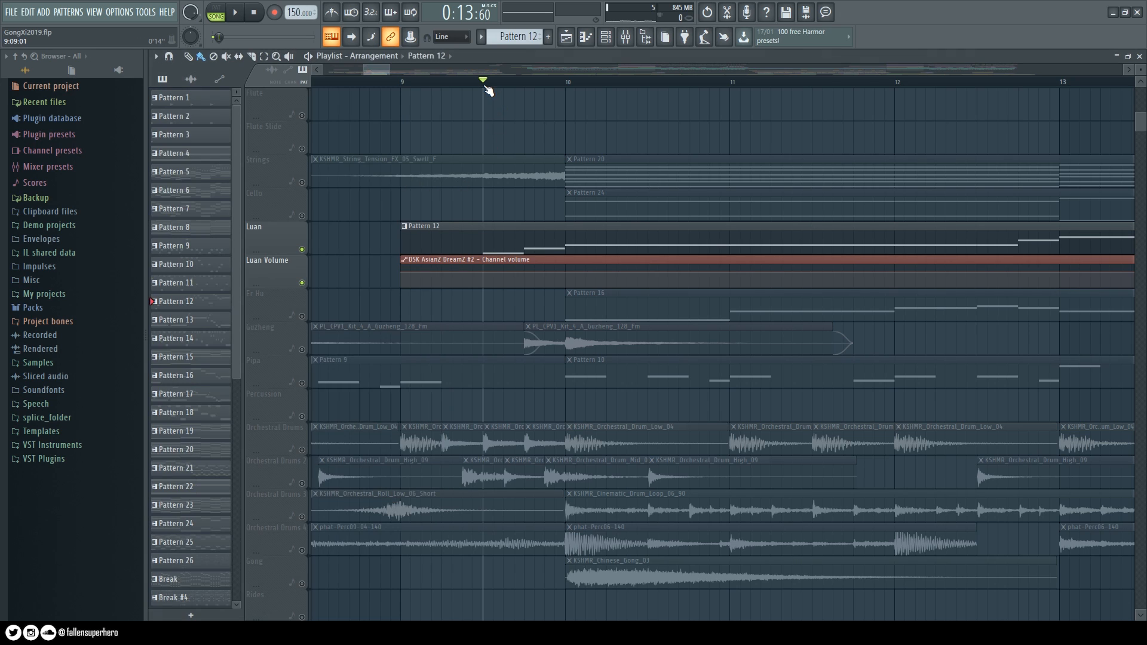
Play the Luan part of Pattern 12 from the middle of bar 9 past bar 16
key(space)
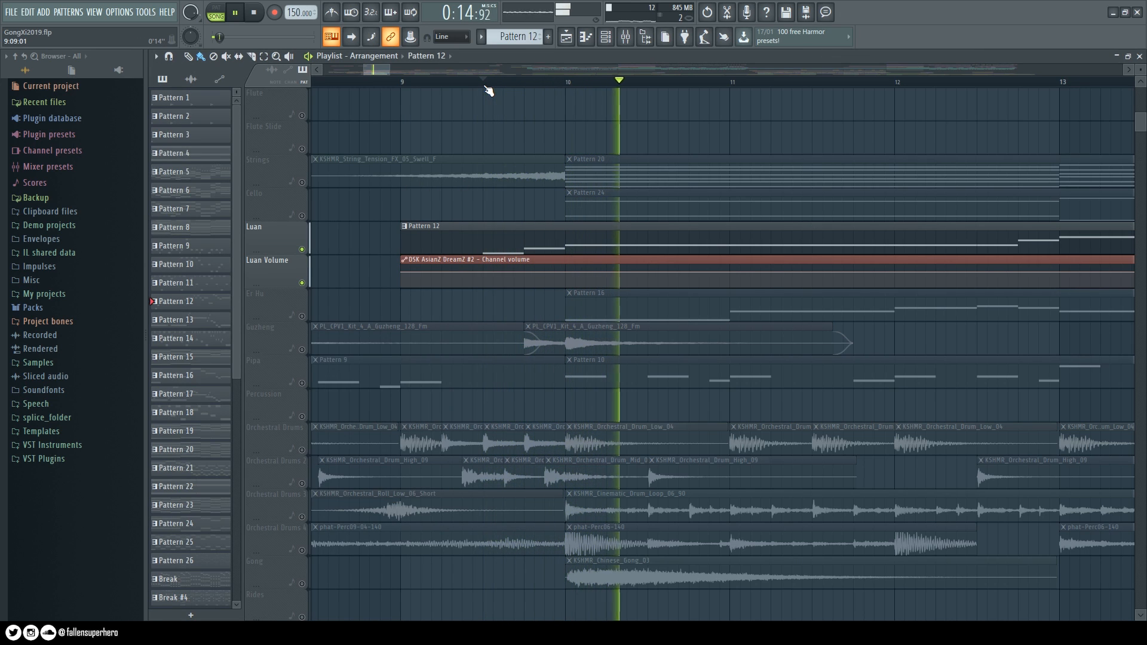
scroll(430, 82, down, 3)
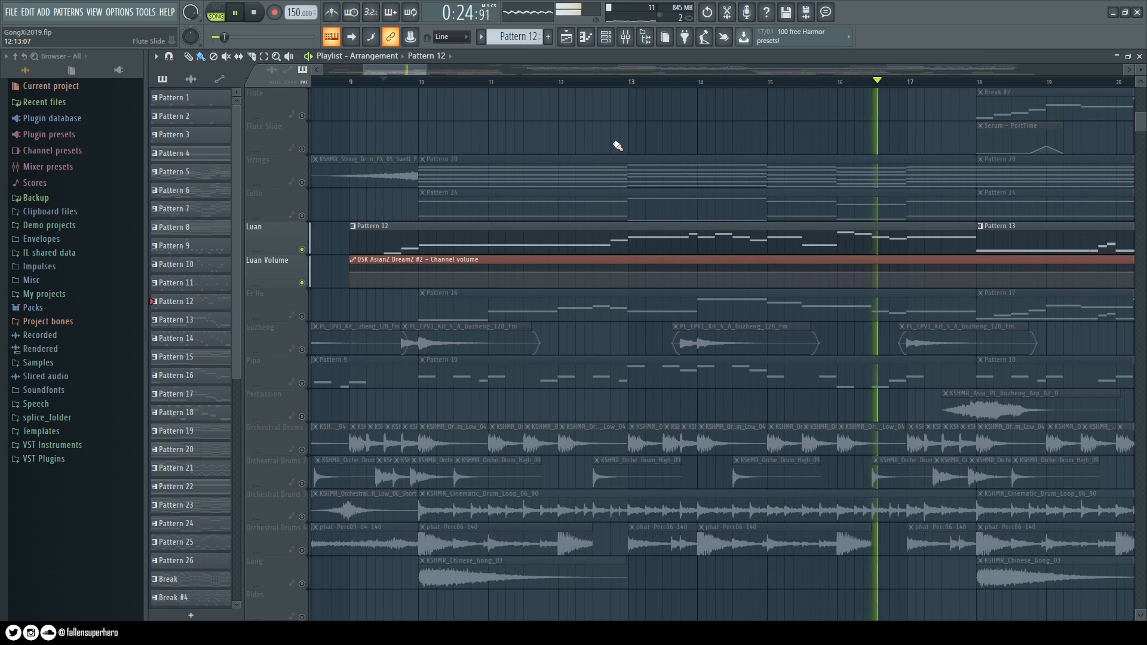
key(space)
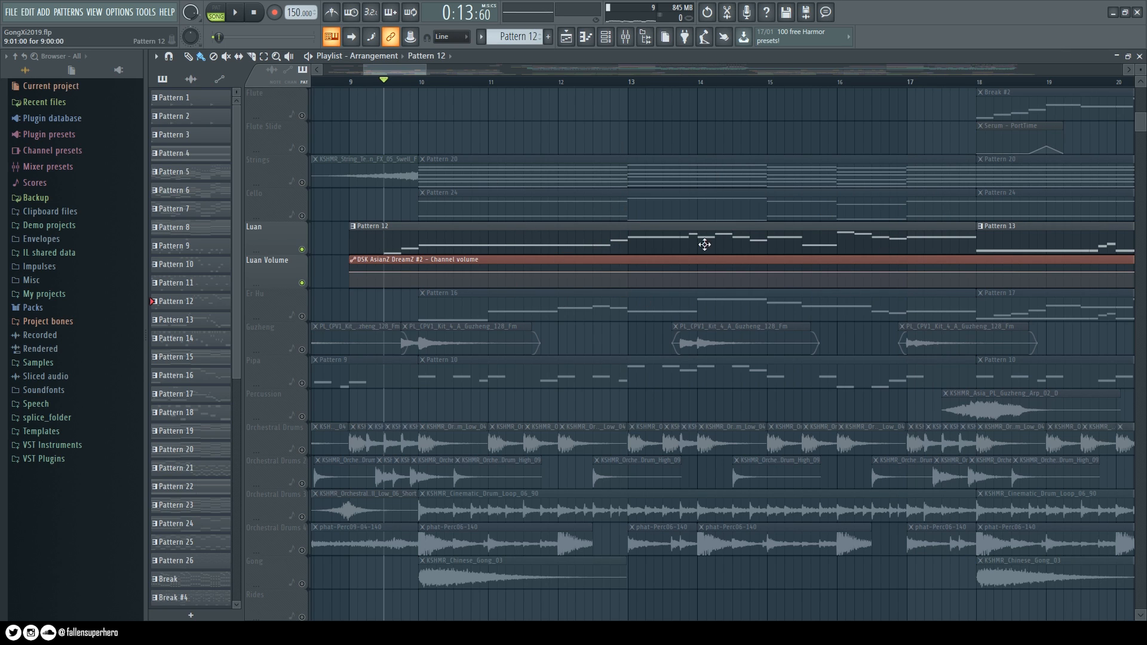
Unmute the Flute and Flute Slide tracks and play them together with the Luan part from the middle of bar 17
drag(423, 72, 494, 72)
scroll(493, 246, up, 1)
scroll(493, 246, up, 1)
click(302, 148)
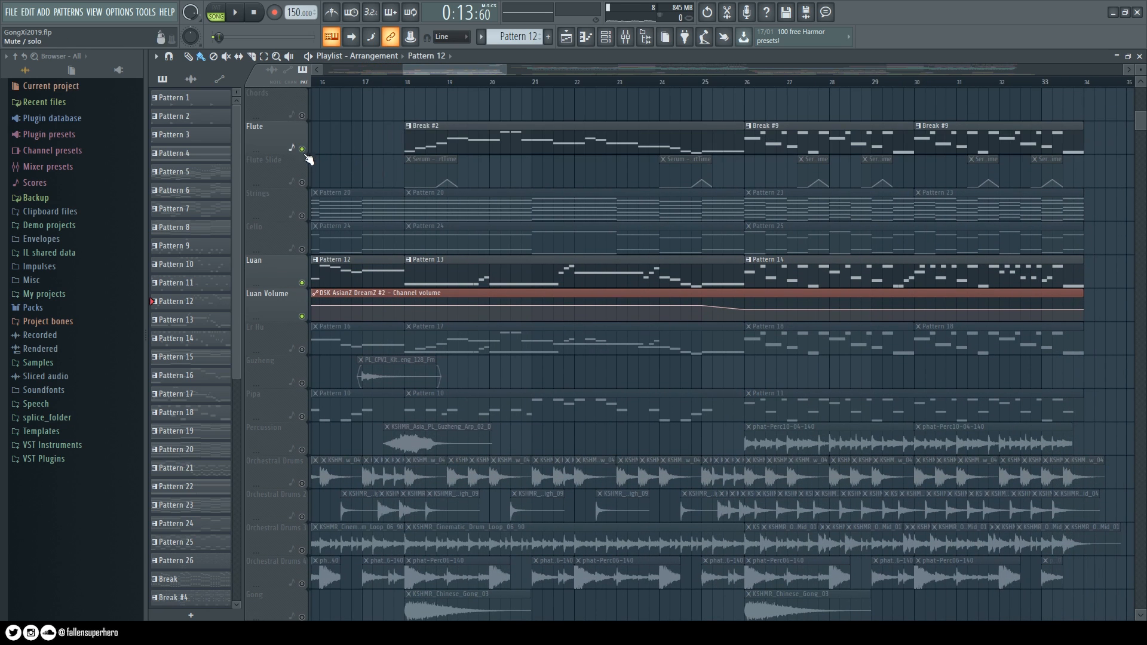
click(303, 183)
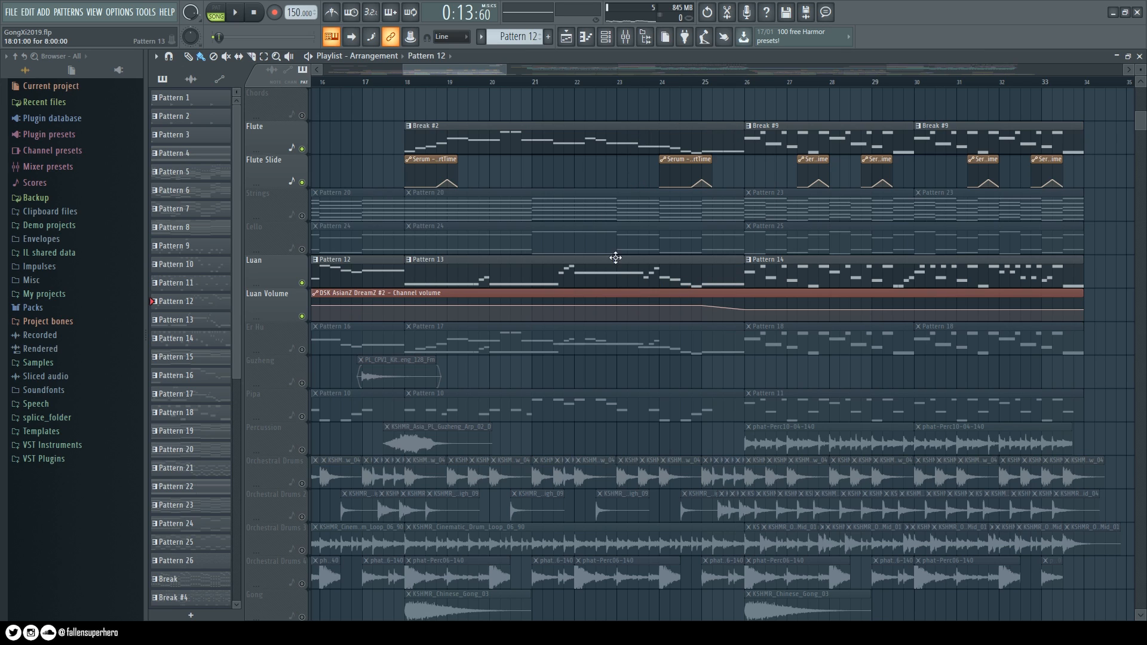
click(384, 84)
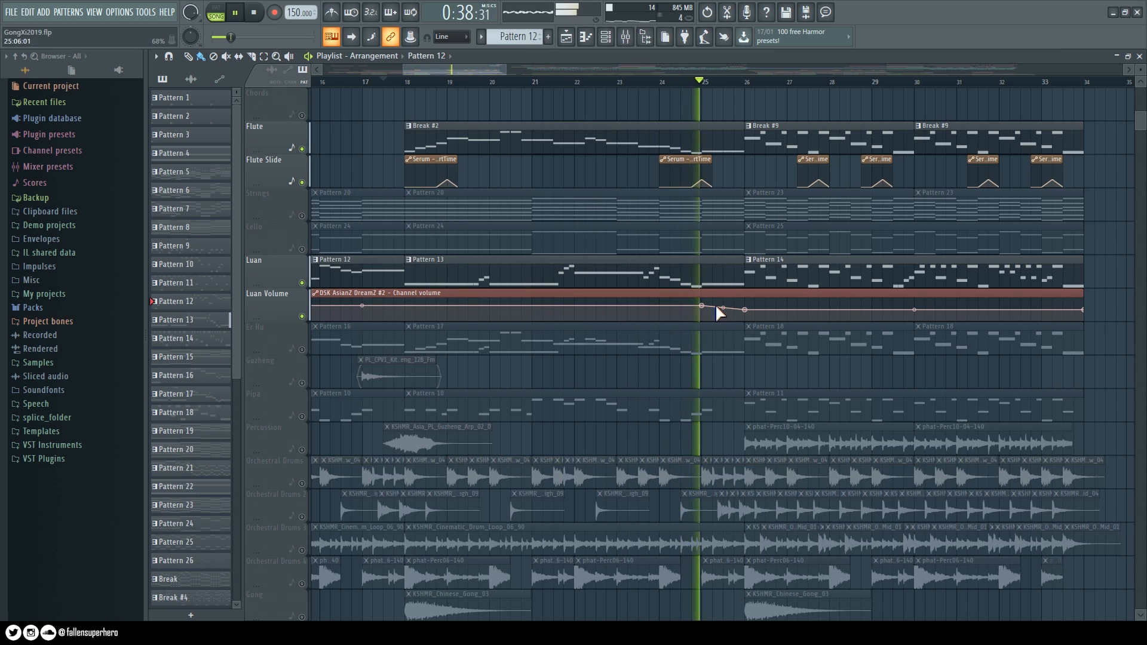
key(space)
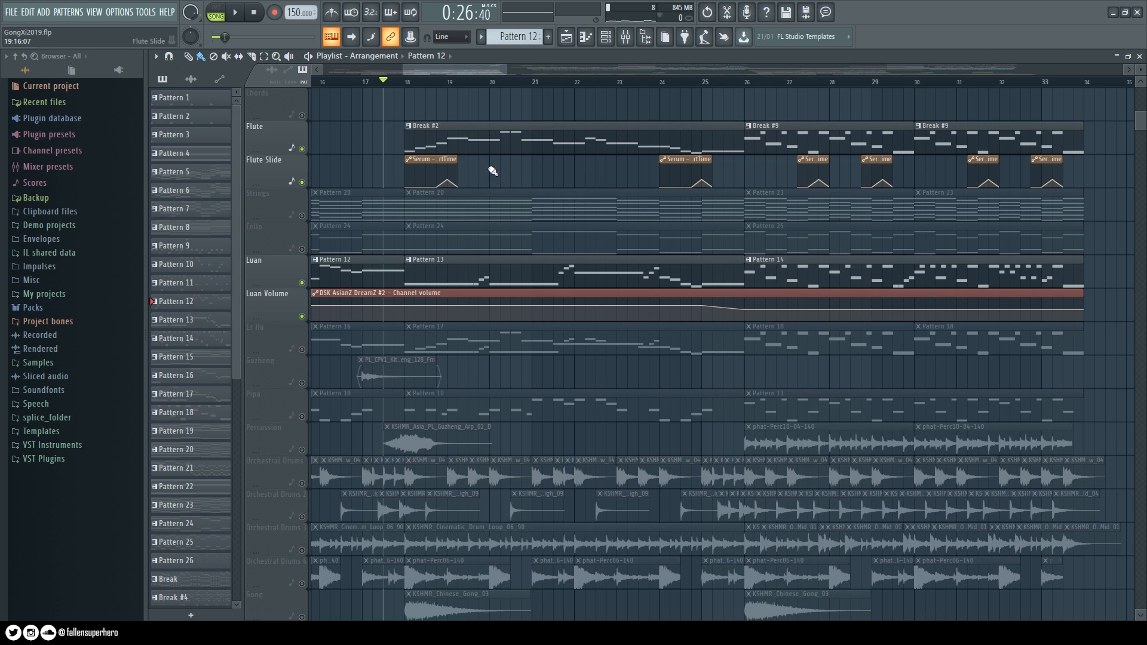
Mute the Flute, Flute Slide, Luan and Luan Volume tracks, and unmute the Er Hu track
drag(475, 68, 427, 69)
click(302, 149)
drag(302, 182, 306, 322)
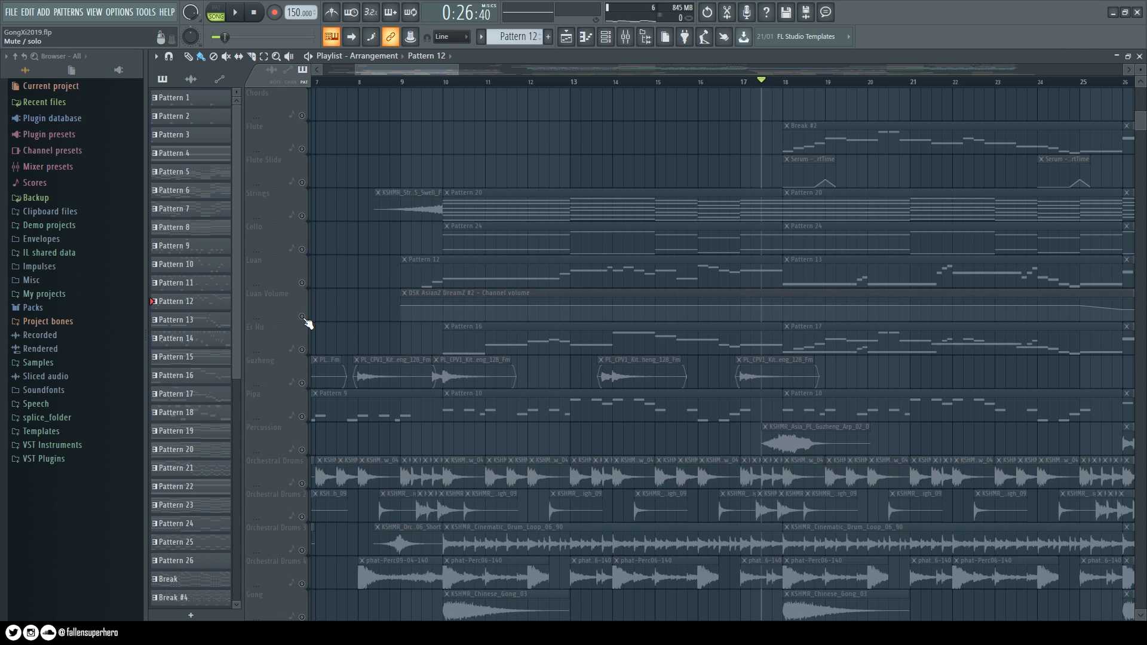
click(302, 350)
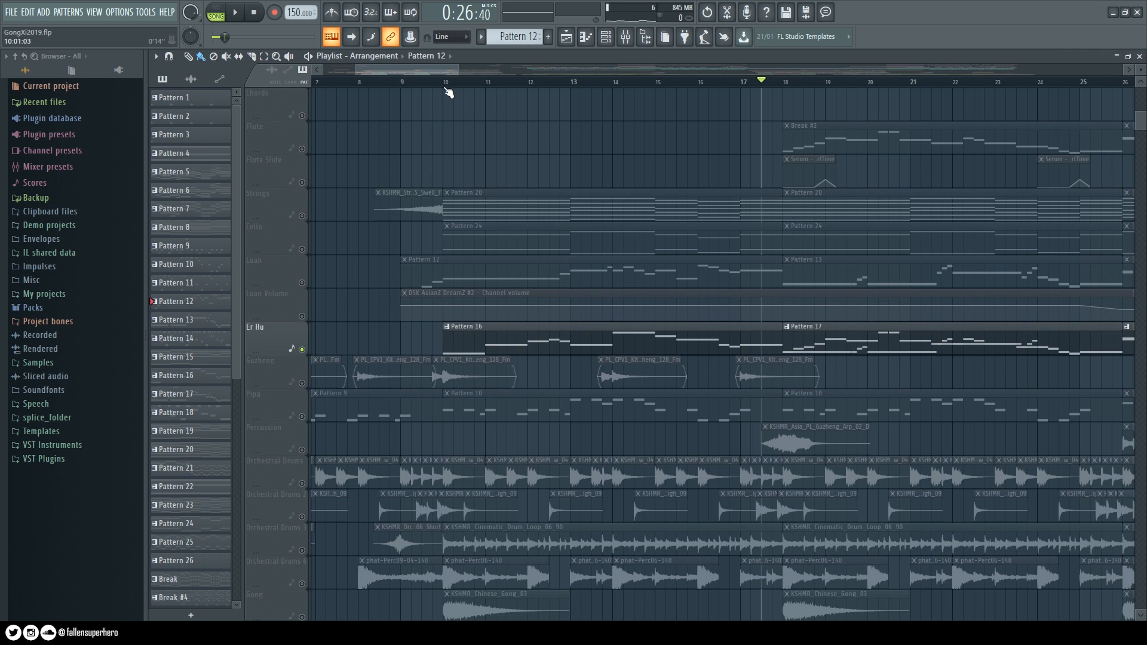
Open the channels of Pattern 16 and examine the Mini_ErHu instrument and its preset selector, closing the instrument when done
double_click(463, 348)
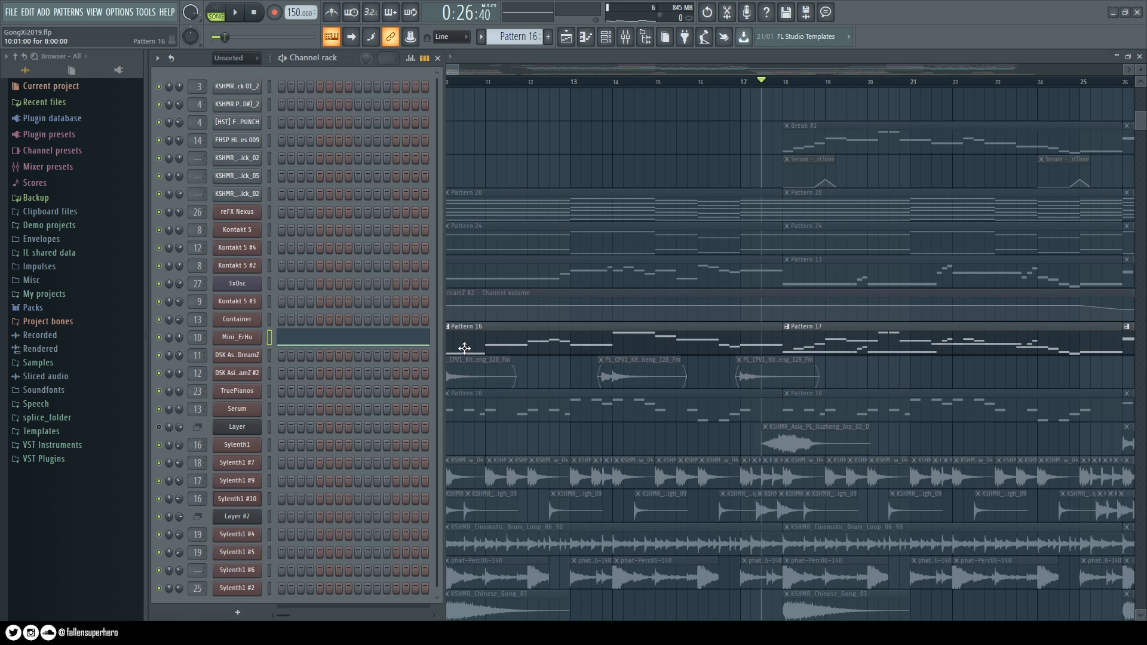
click(251, 343)
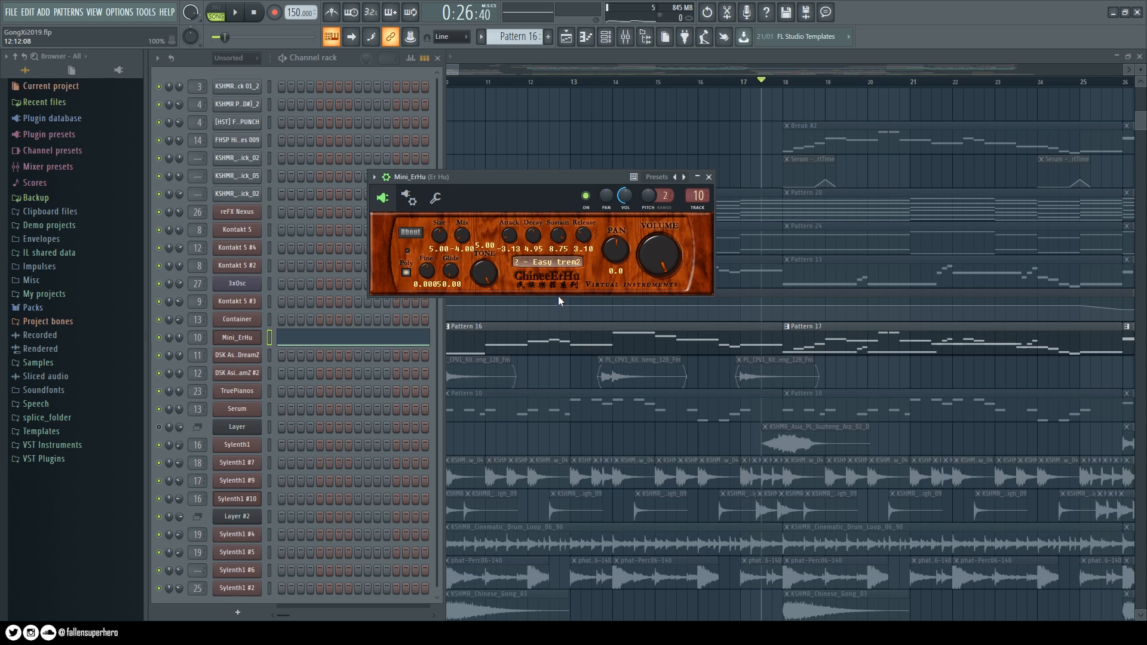
click(554, 263)
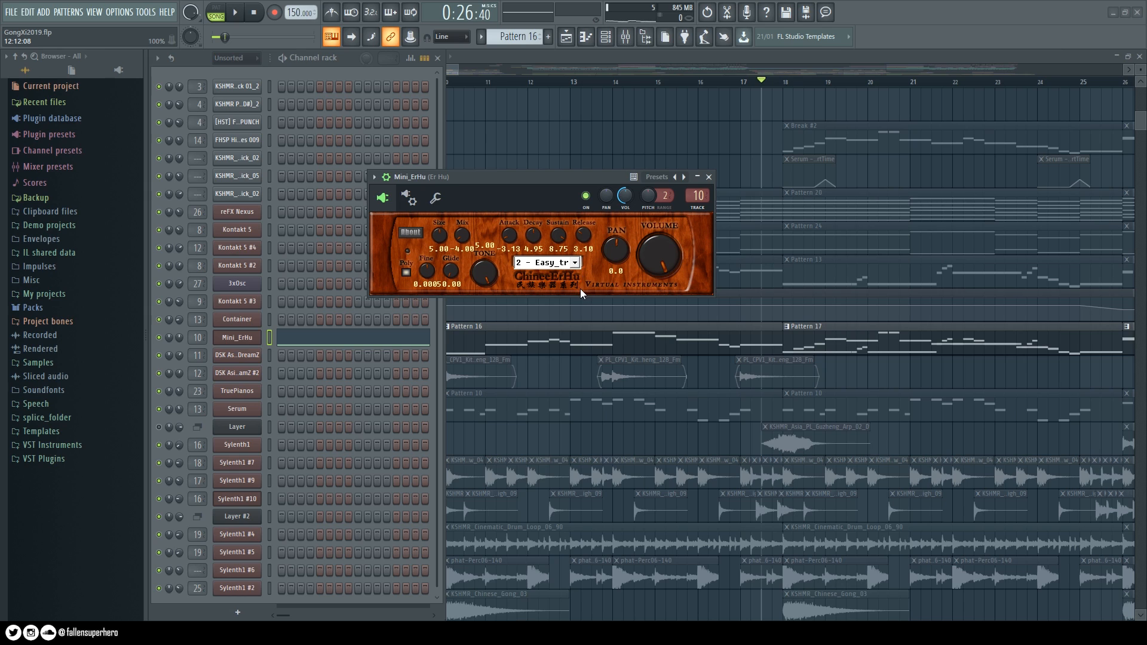
click(560, 267)
click(708, 176)
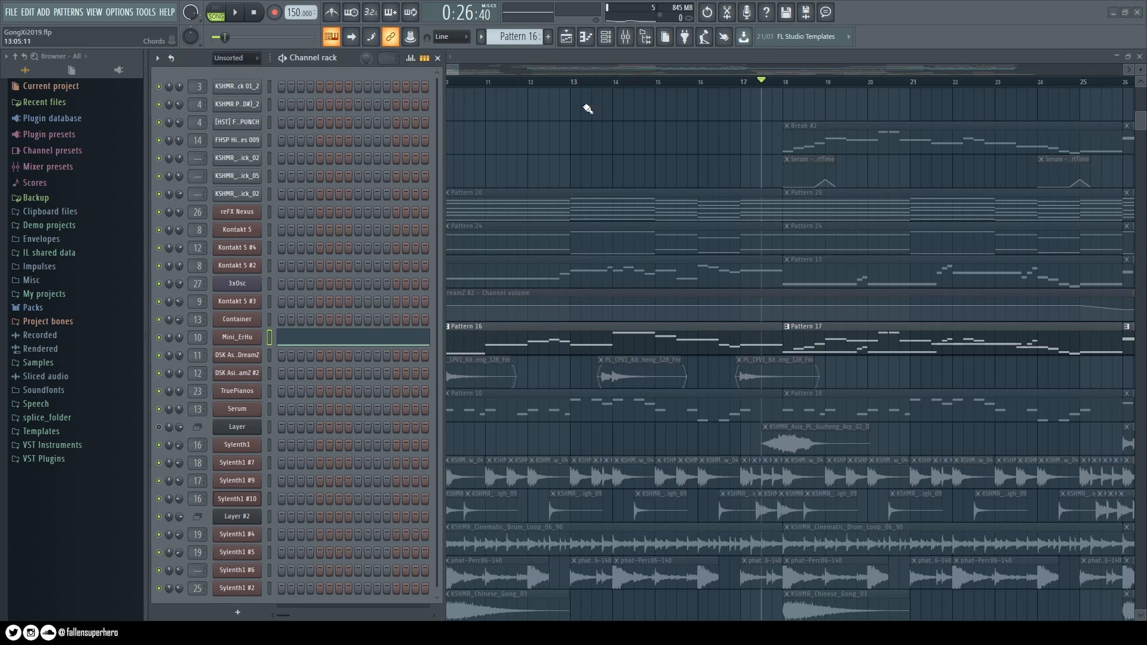
Play the Er Hu track's Pattern 16 alone from bar 10
click(452, 73)
click(446, 81)
key(space)
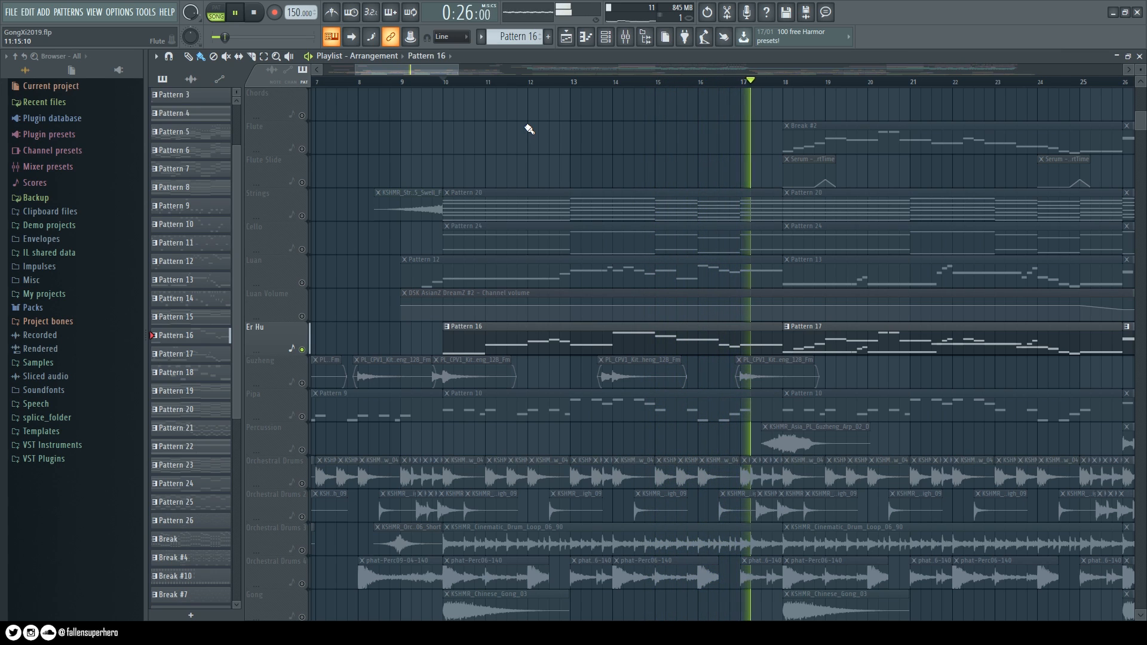
key(space)
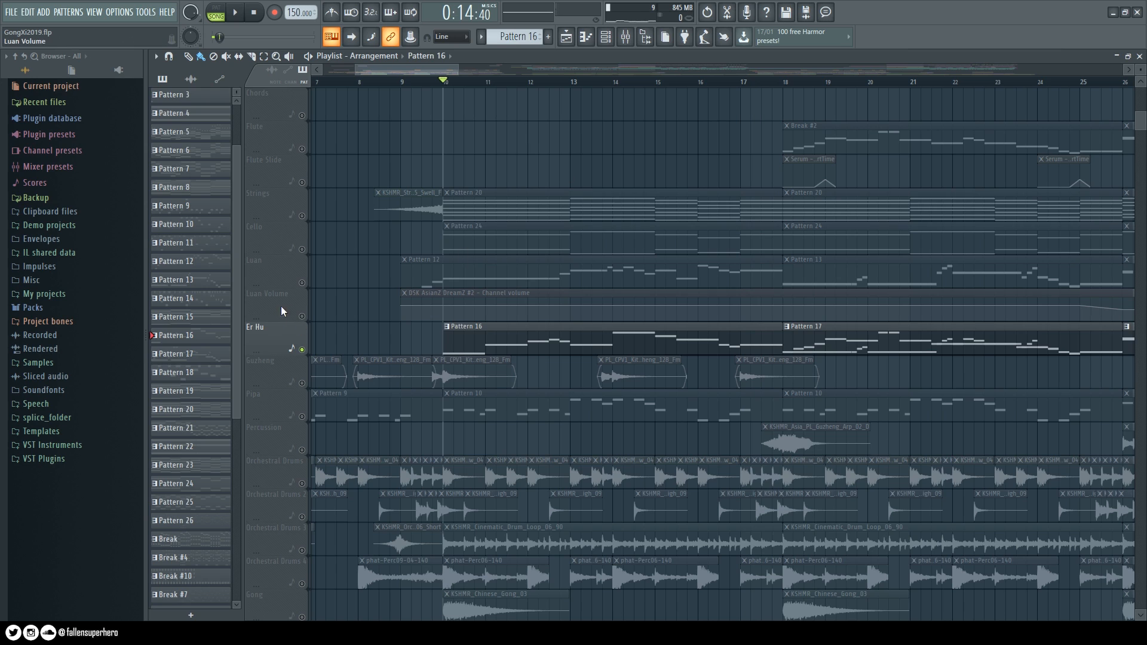
Open the channels of Pattern 17 and examine the Container wind instrument, closing it when done
double_click(849, 348)
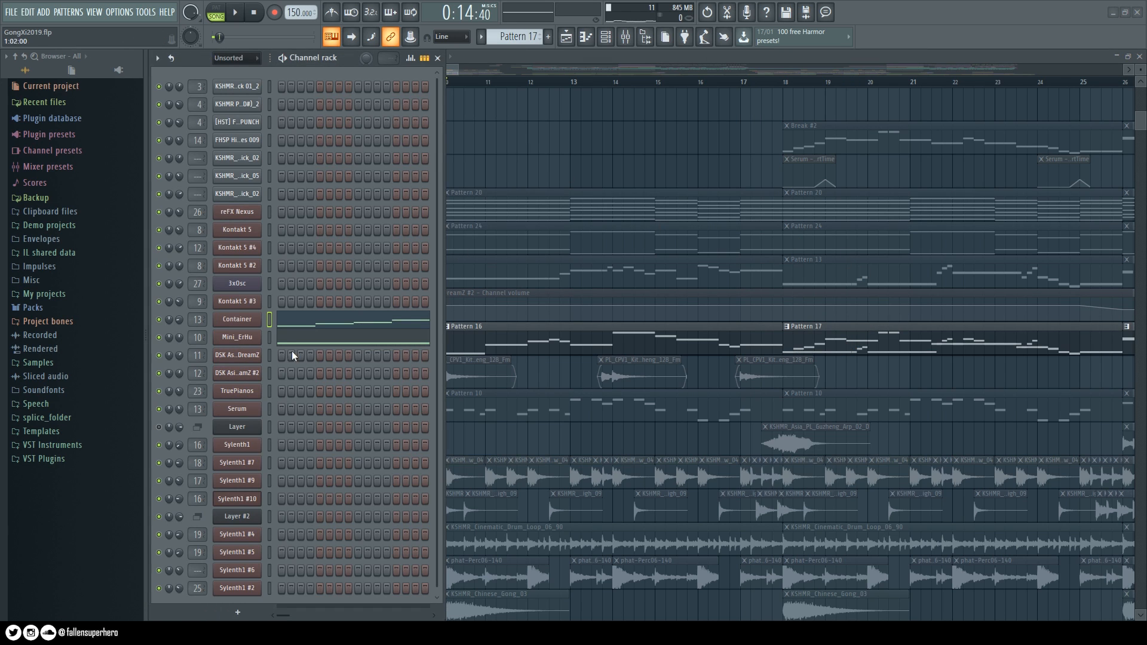
click(235, 320)
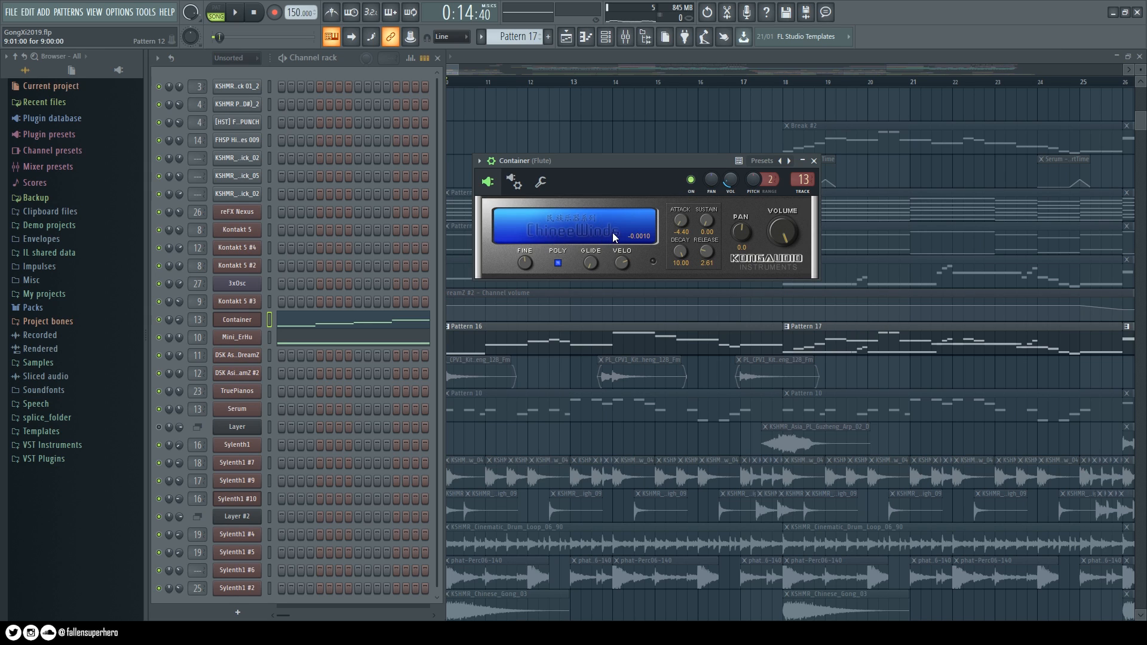
click(812, 161)
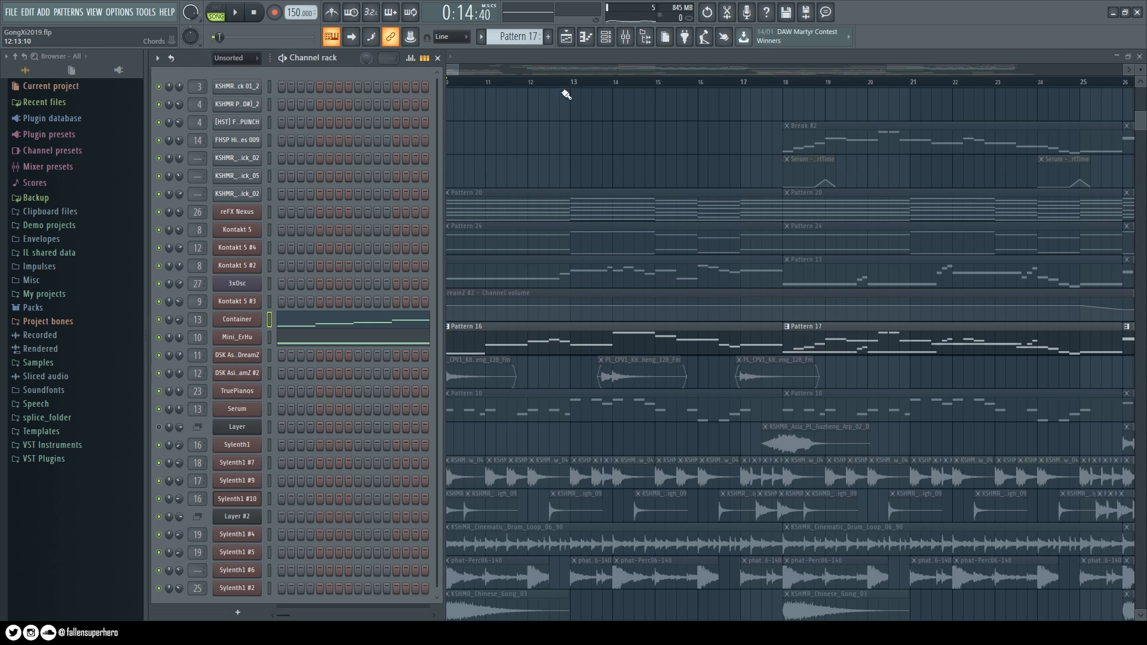
Play the Er Hu part from bar 18, switching the Flute track on and off to compare the two sounds
drag(452, 73, 479, 74)
click(577, 87)
click(302, 149)
key(space)
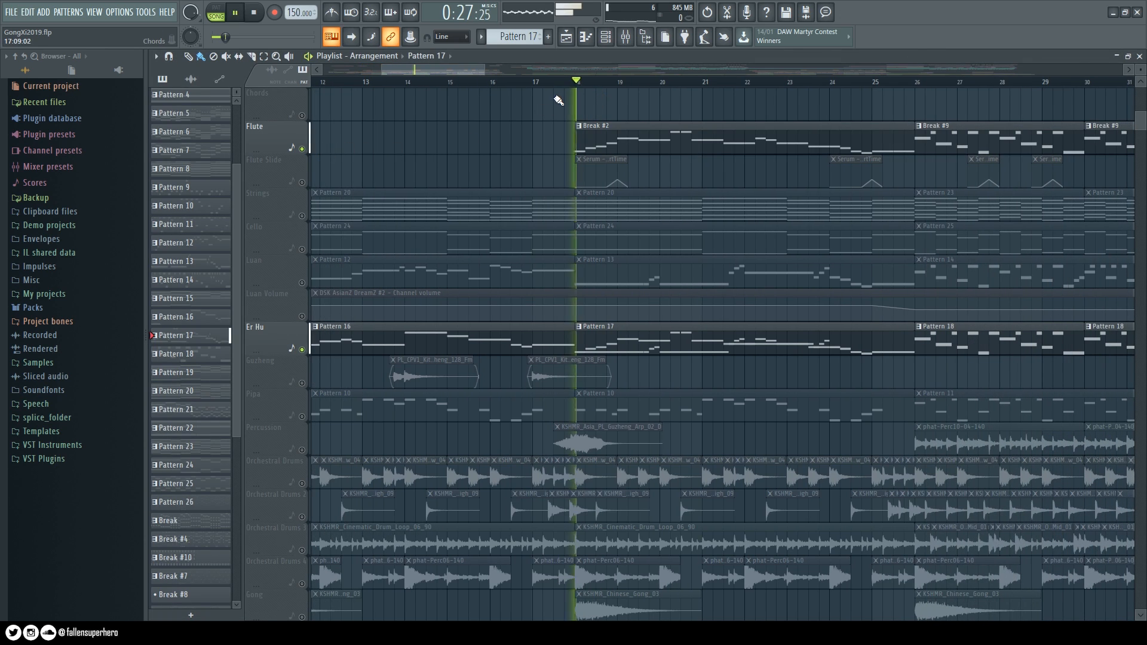
click(302, 149)
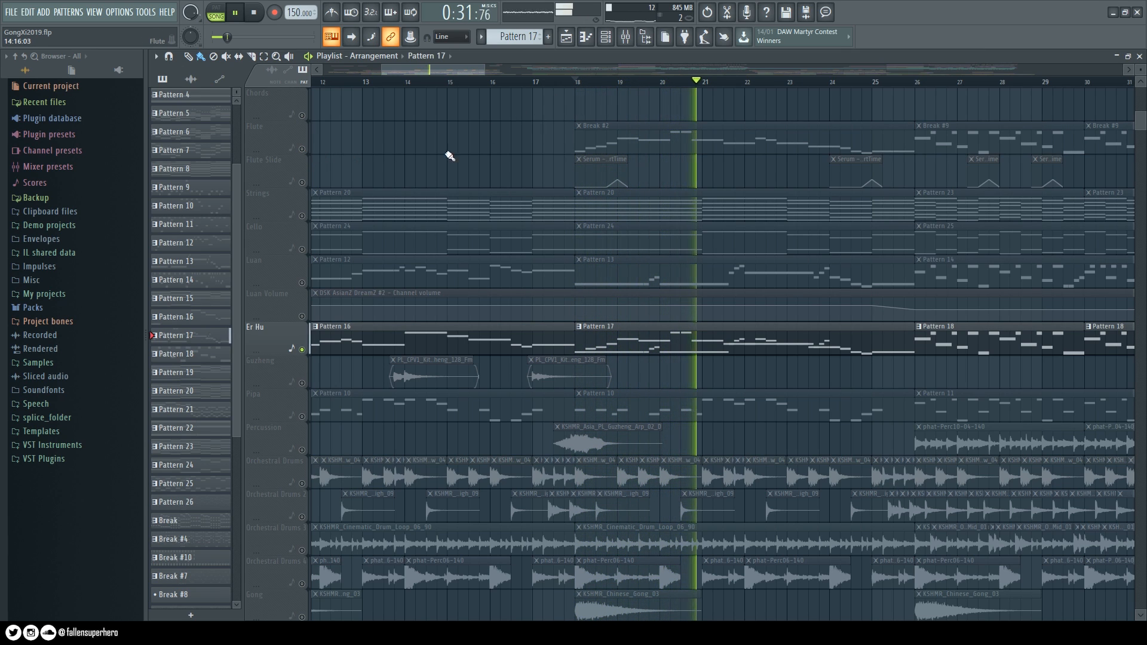
click(302, 149)
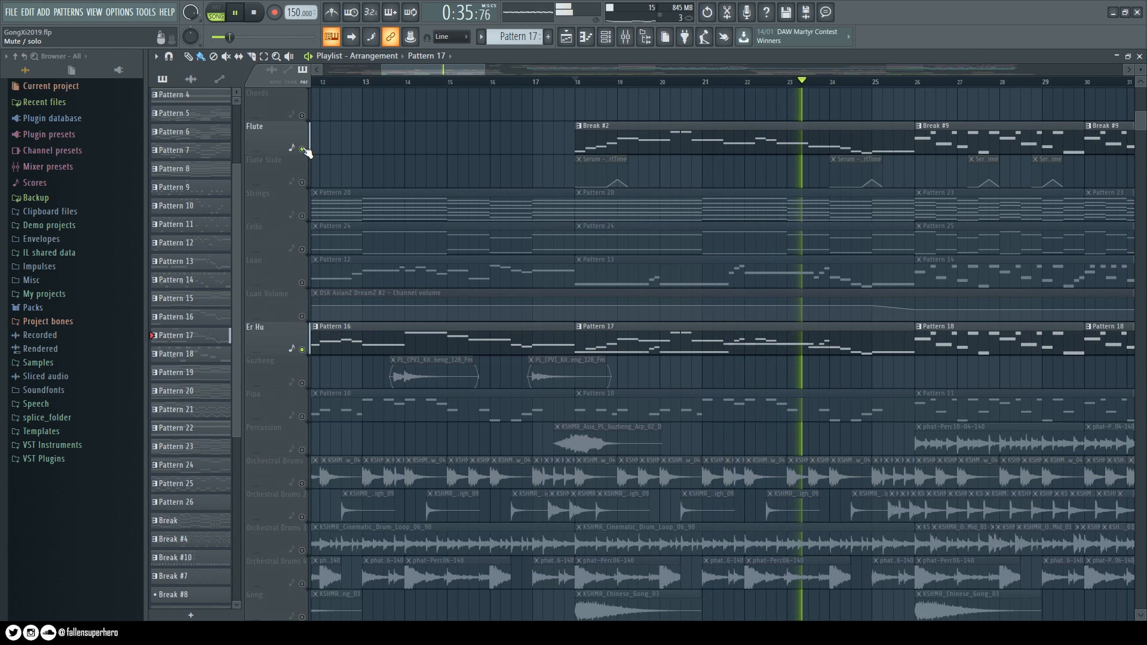
click(302, 148)
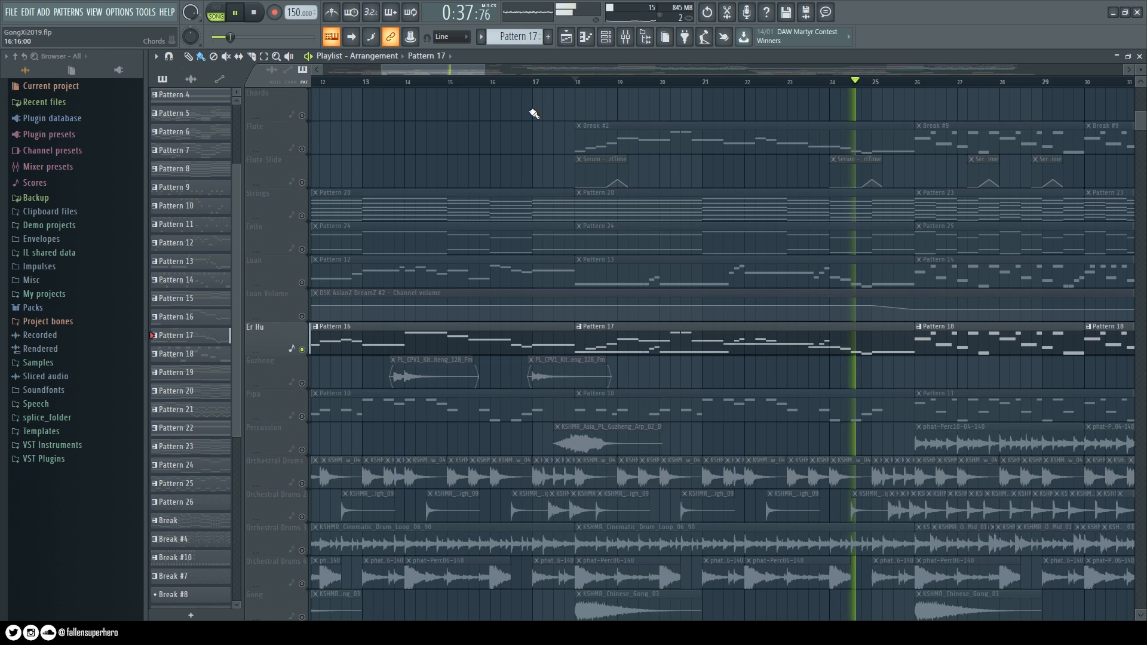
key(space)
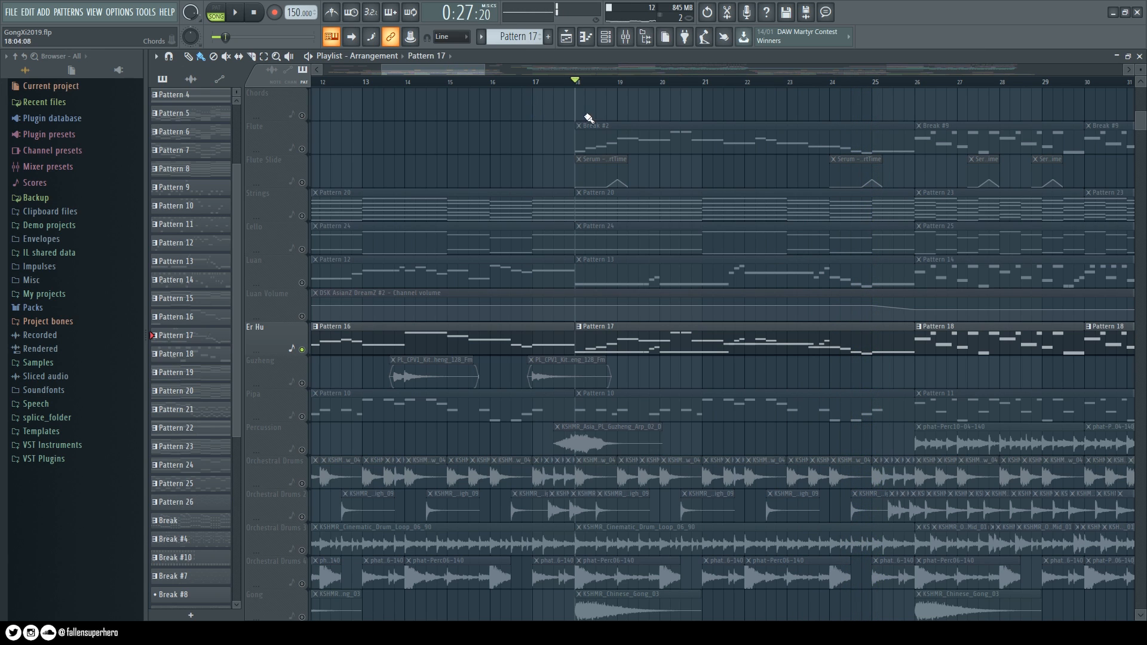
Open the channels of Pattern 17 and play the pattern in pattern mode with the Mini_ErHu channel muted
double_click(634, 347)
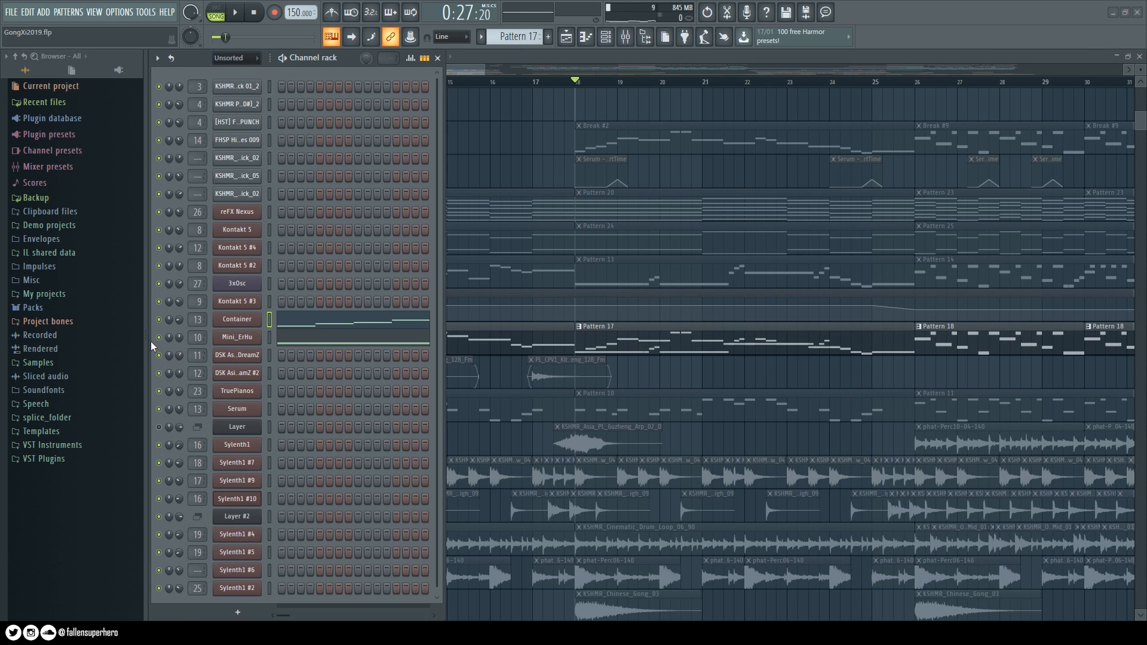
click(216, 12)
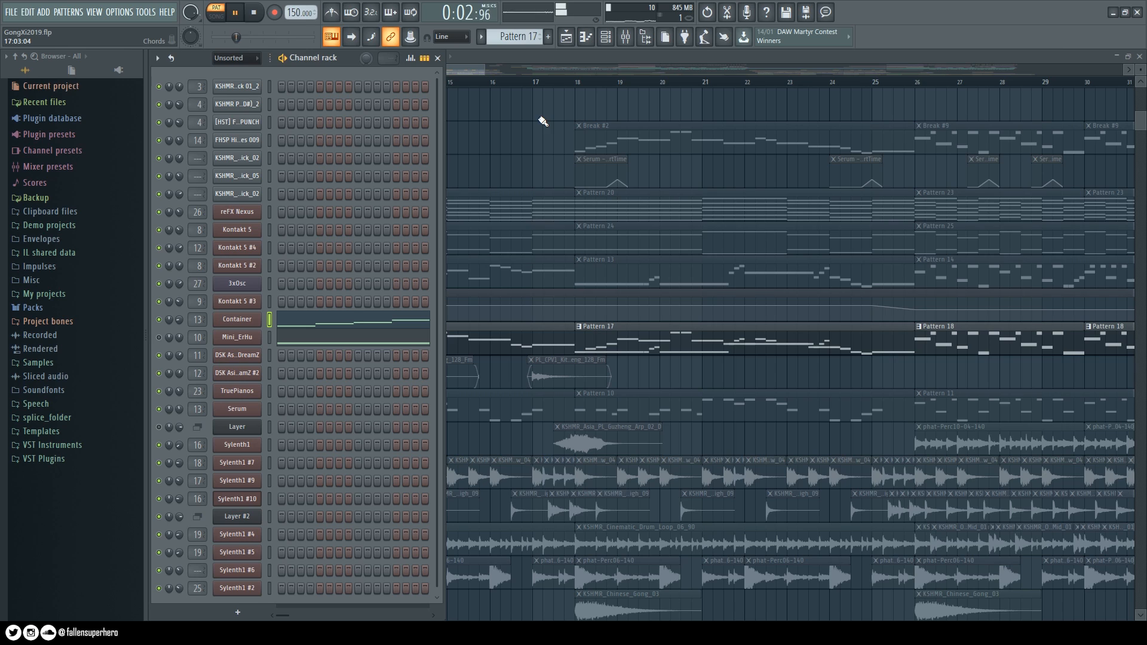
right_click(517, 126)
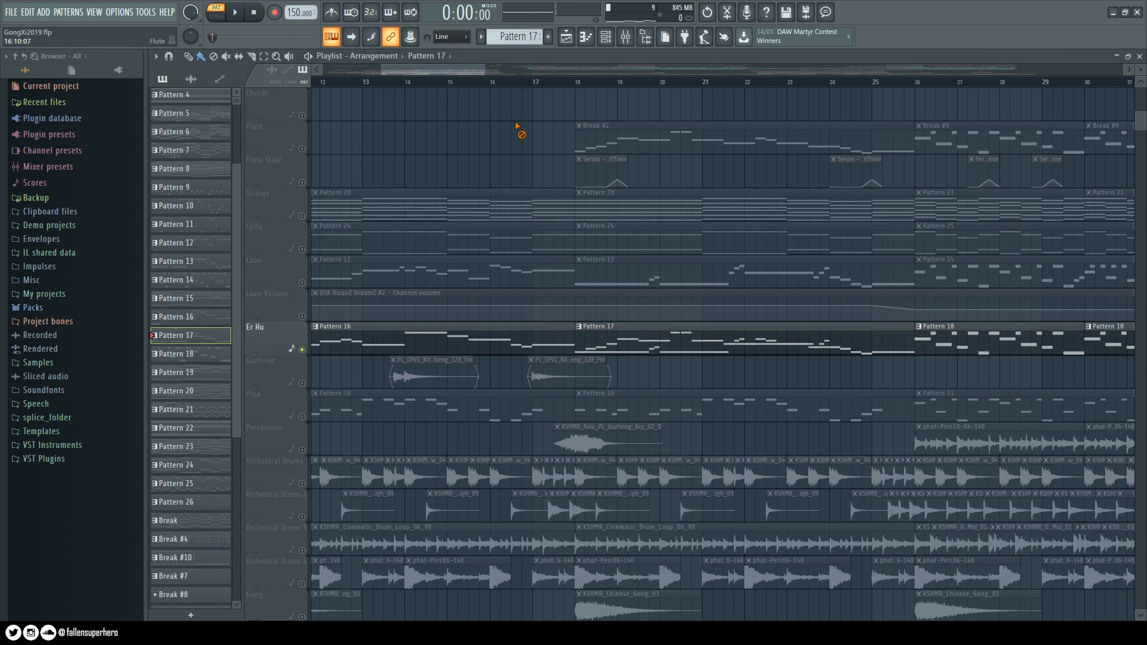
Solo the Flute track and play its Break #2 pattern briefly from bar 18
right_click(302, 149)
click(583, 87)
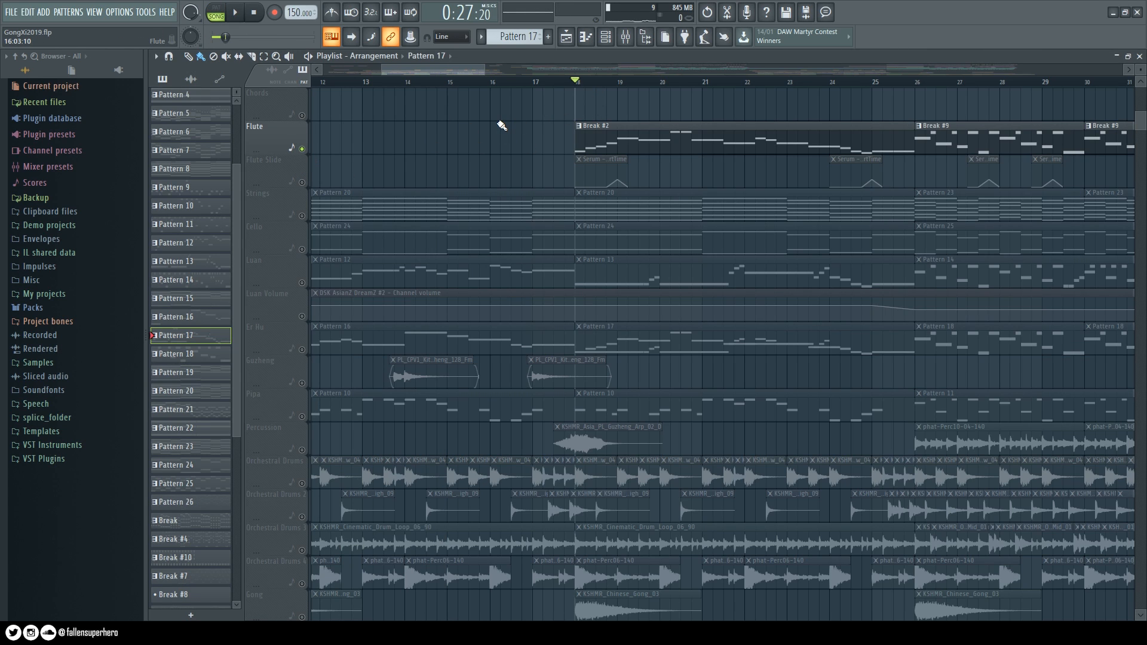
key(space)
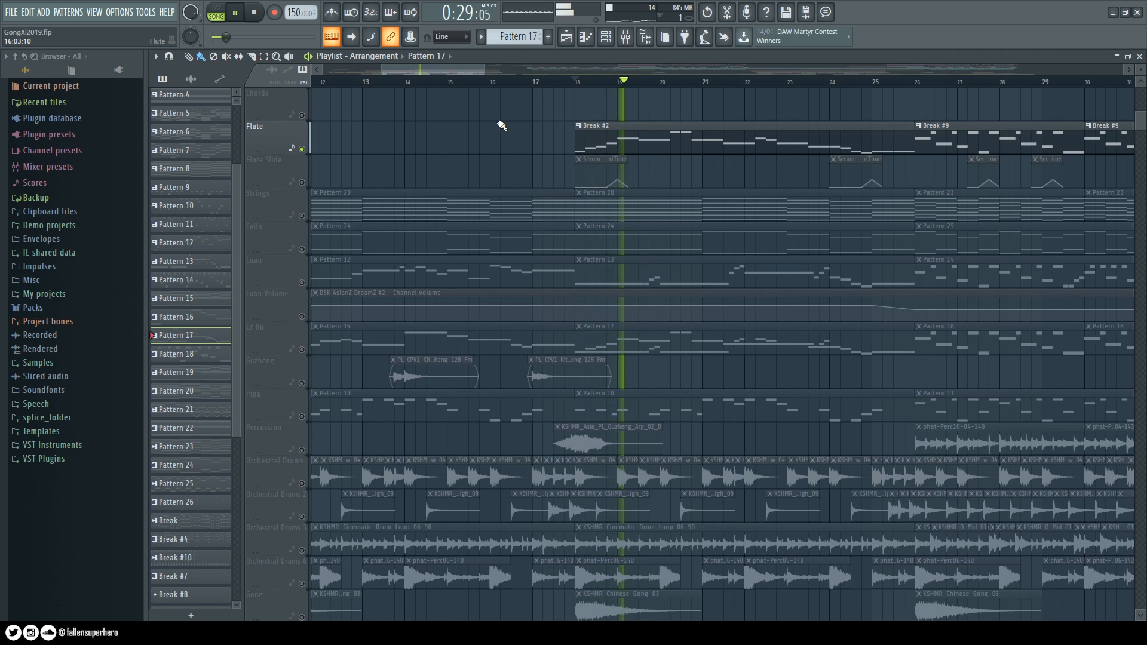
key(space)
Switch on the Er Hu, Luan and Luan Volume tracks and play them together with the Flute from bar 18
click(302, 350)
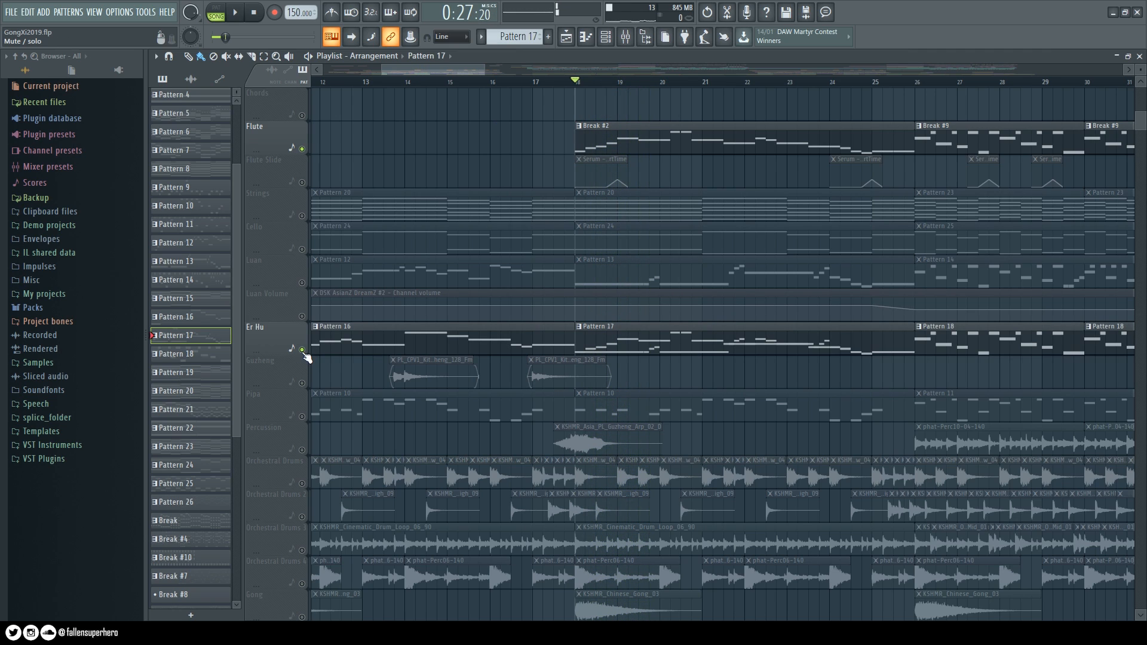
click(301, 283)
click(302, 316)
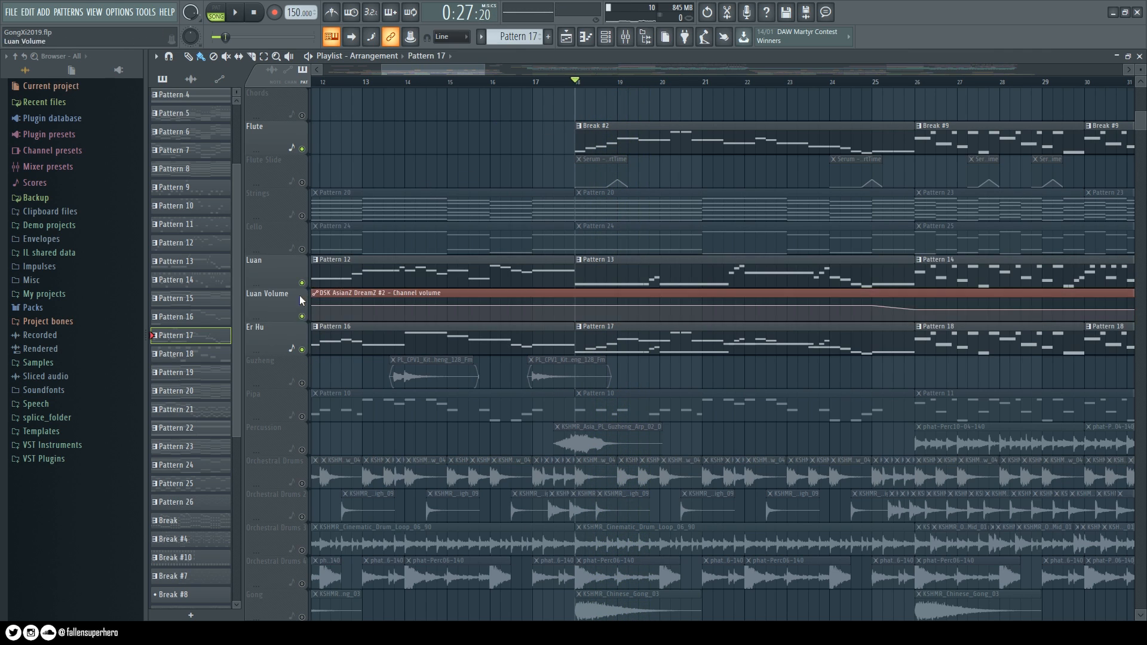
key(space)
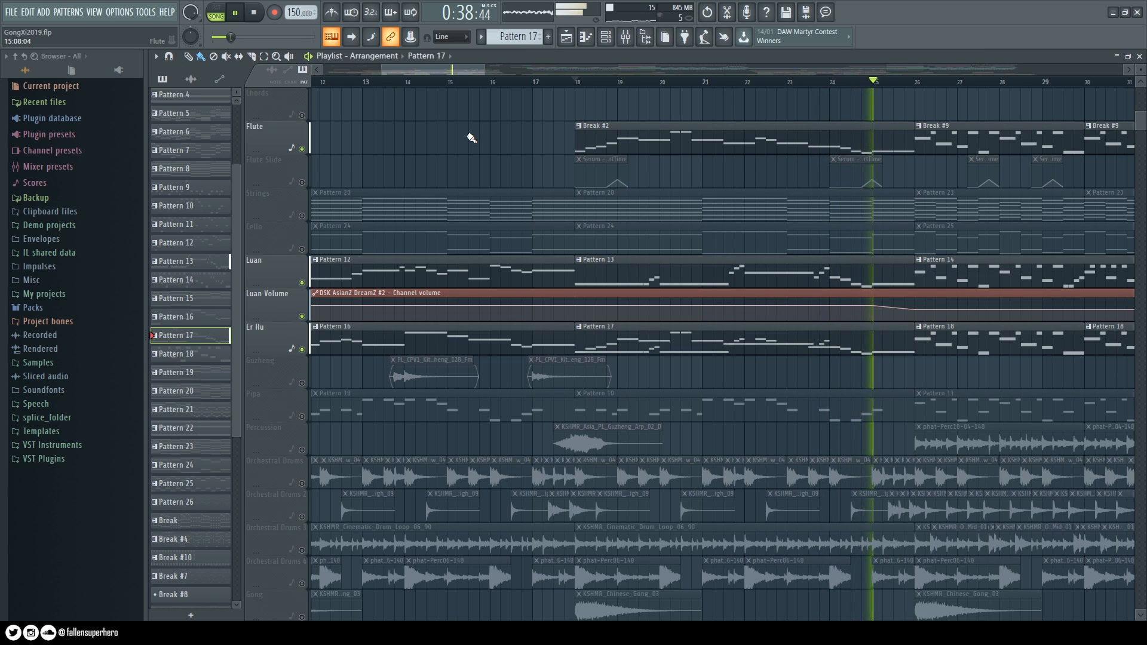
key(space)
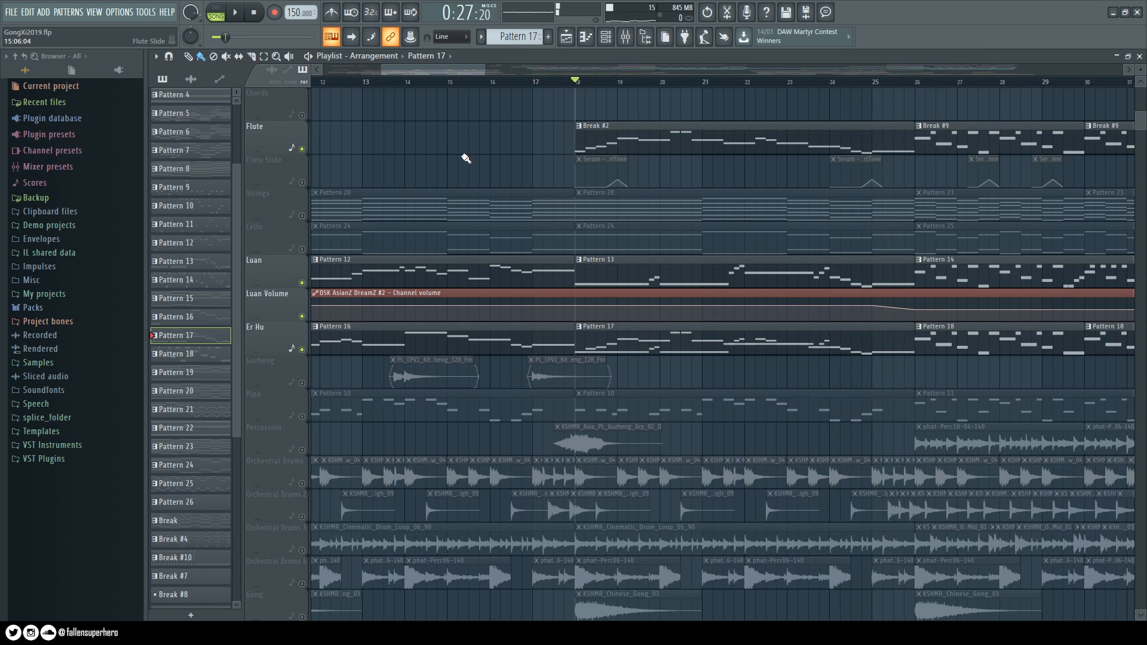
Solo the Guzheng track and switch on the Percussion track with it
drag(464, 73, 445, 74)
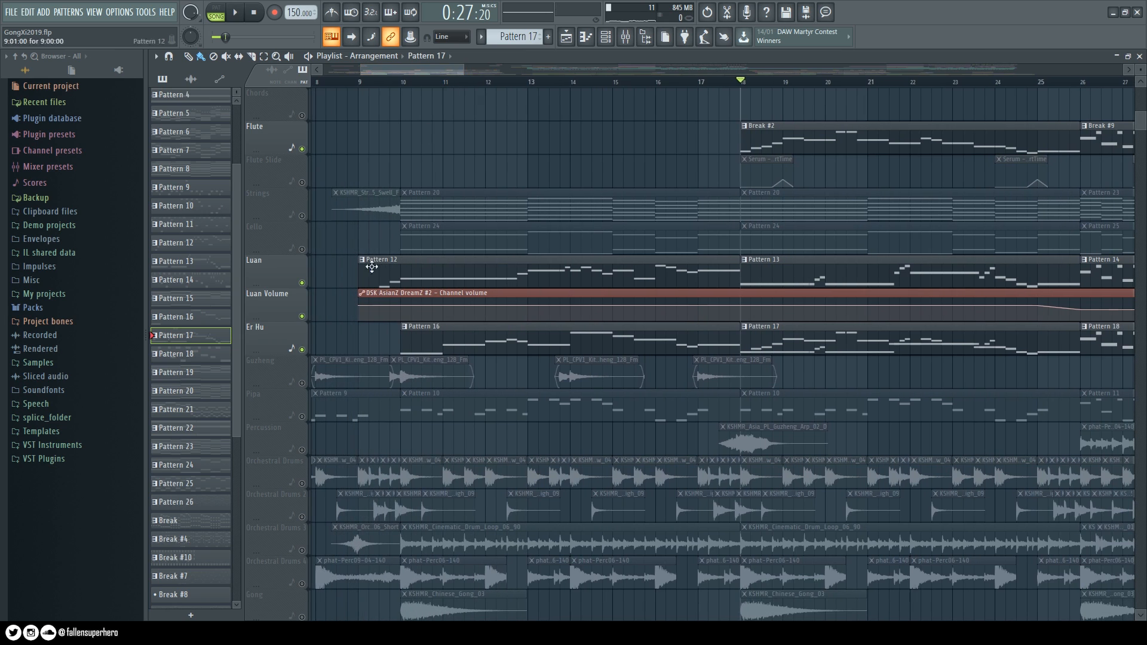
right_click(301, 383)
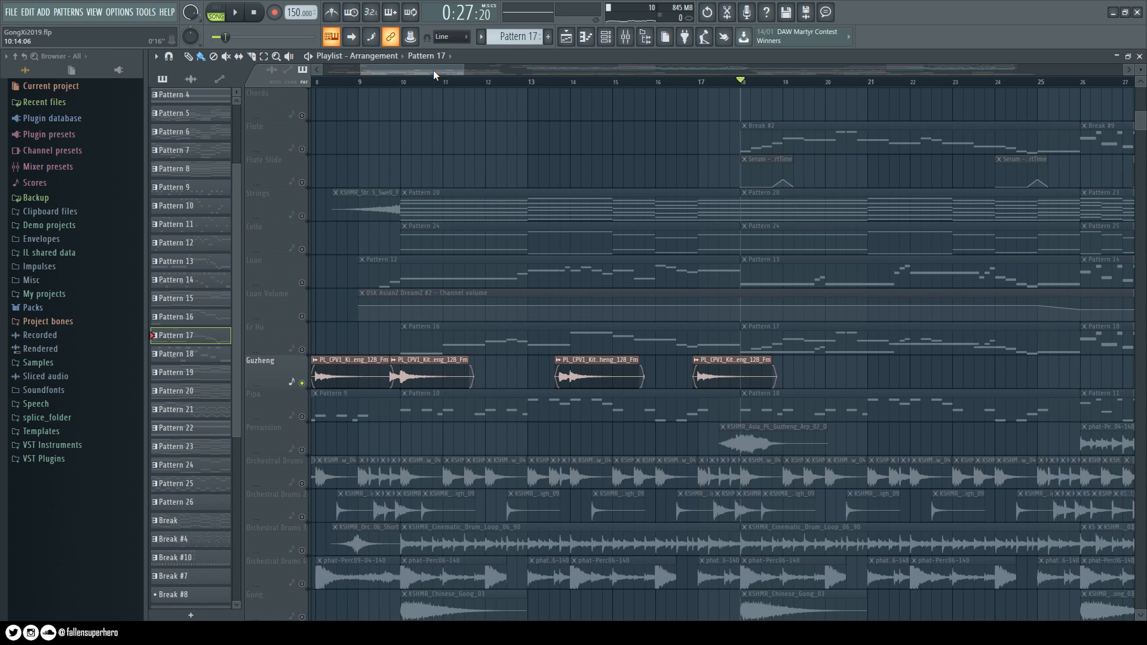
drag(433, 69, 417, 70)
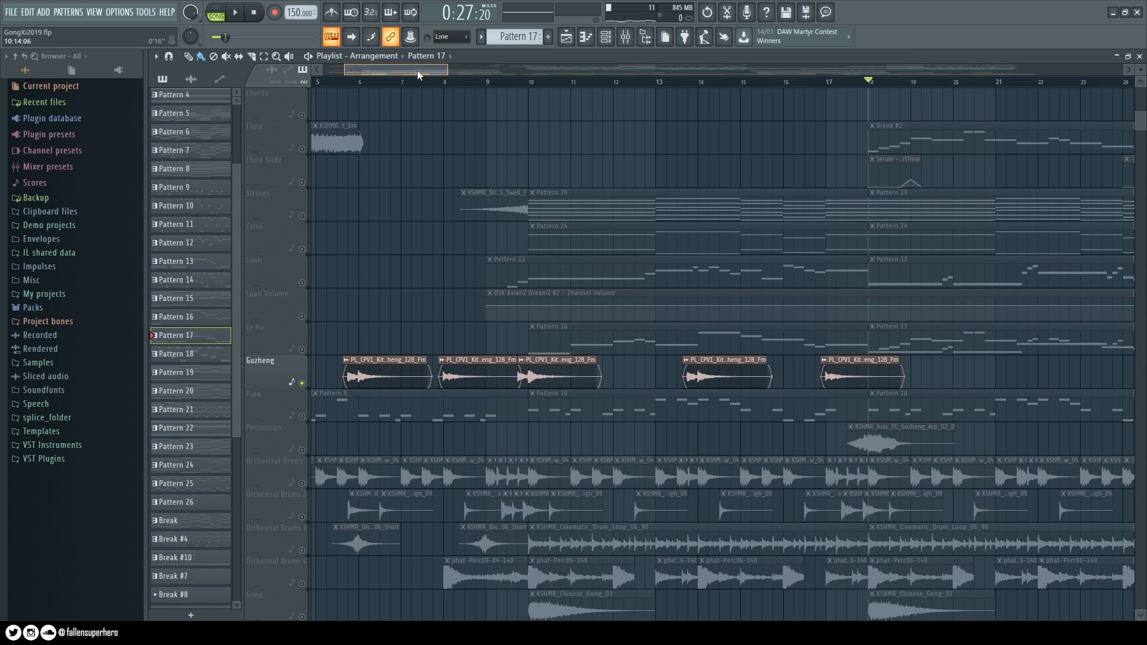
click(301, 450)
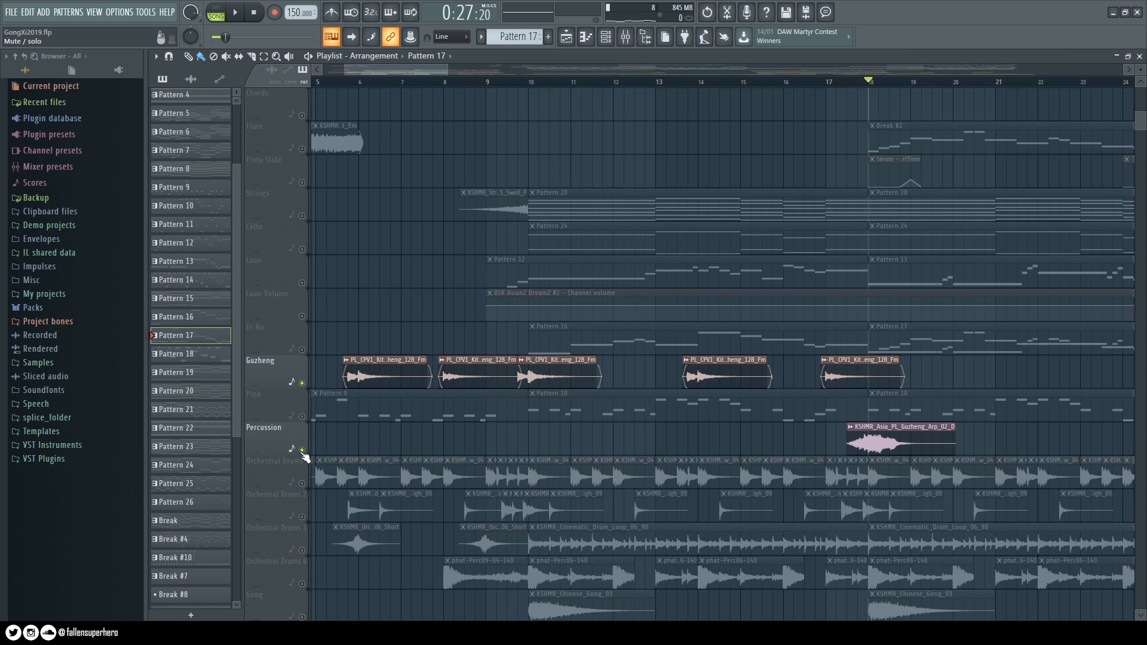
Examine the KSHMR_Asia_PL_Guzheng_Arp_02_D sample's channel settings and waveform, closing its window when done
double_click(894, 448)
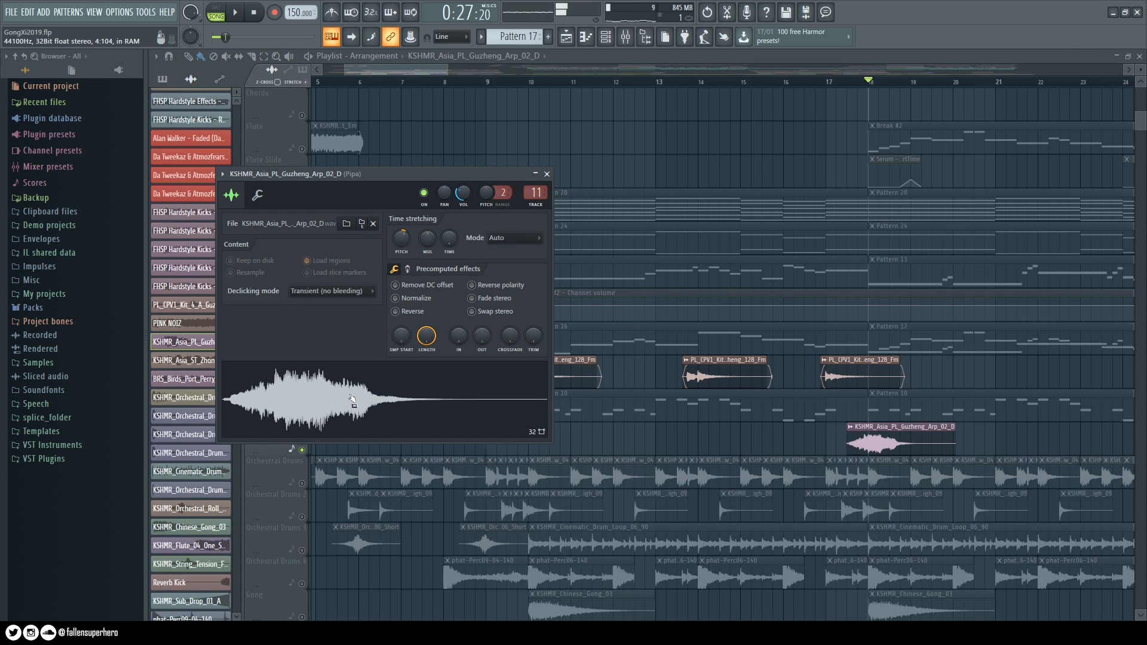
click(546, 174)
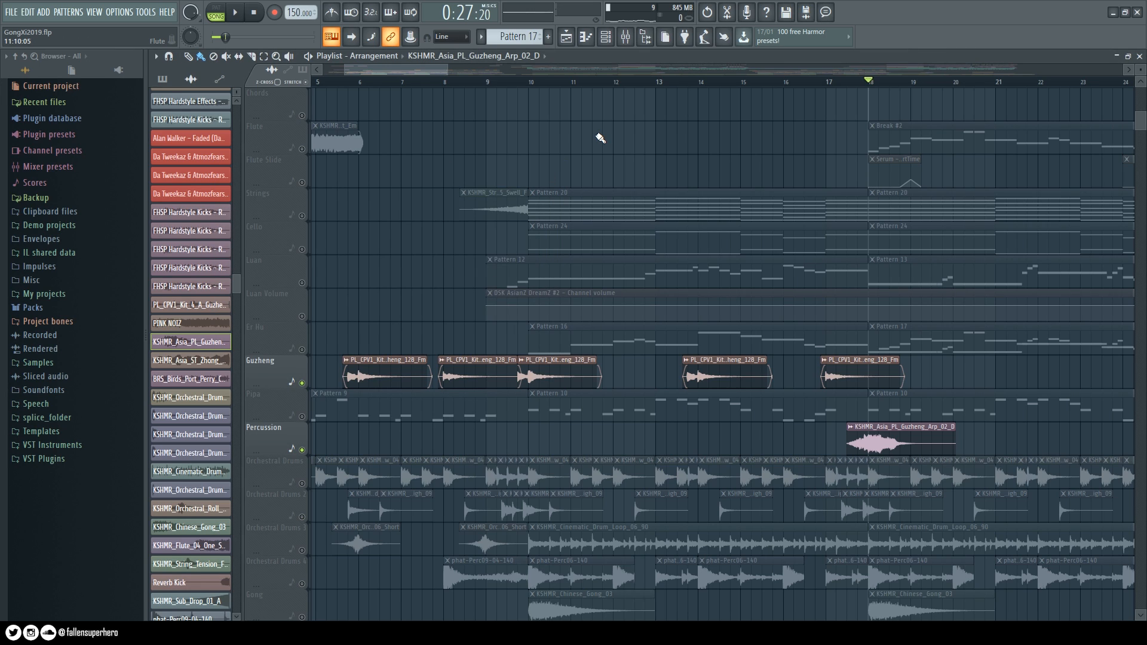
double_click(923, 438)
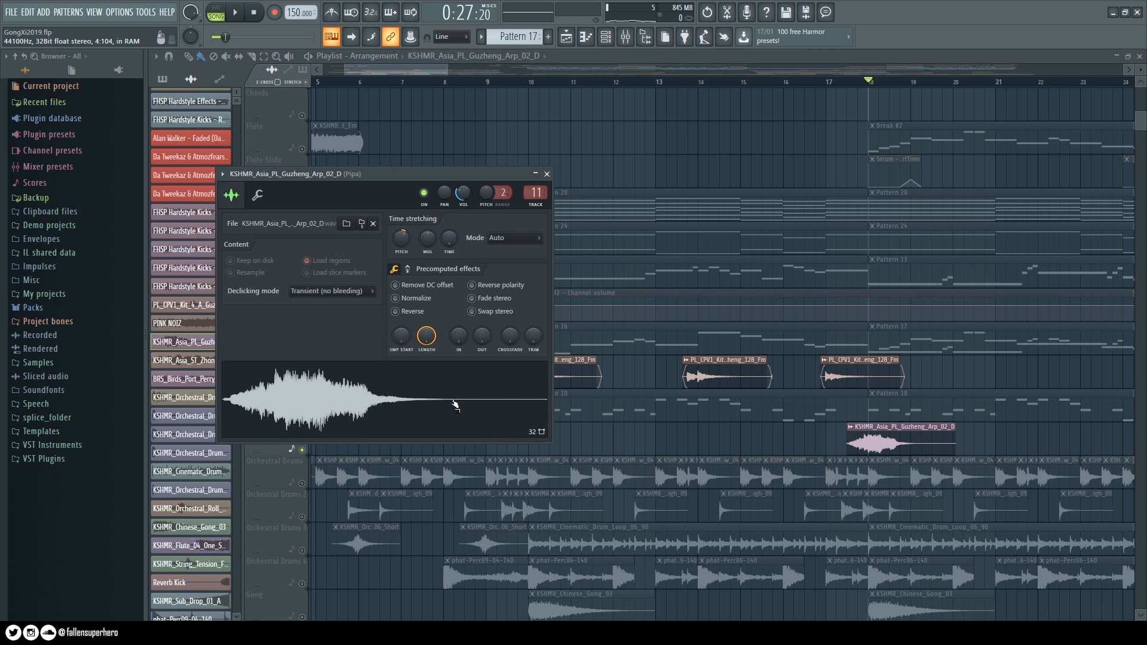
click(547, 174)
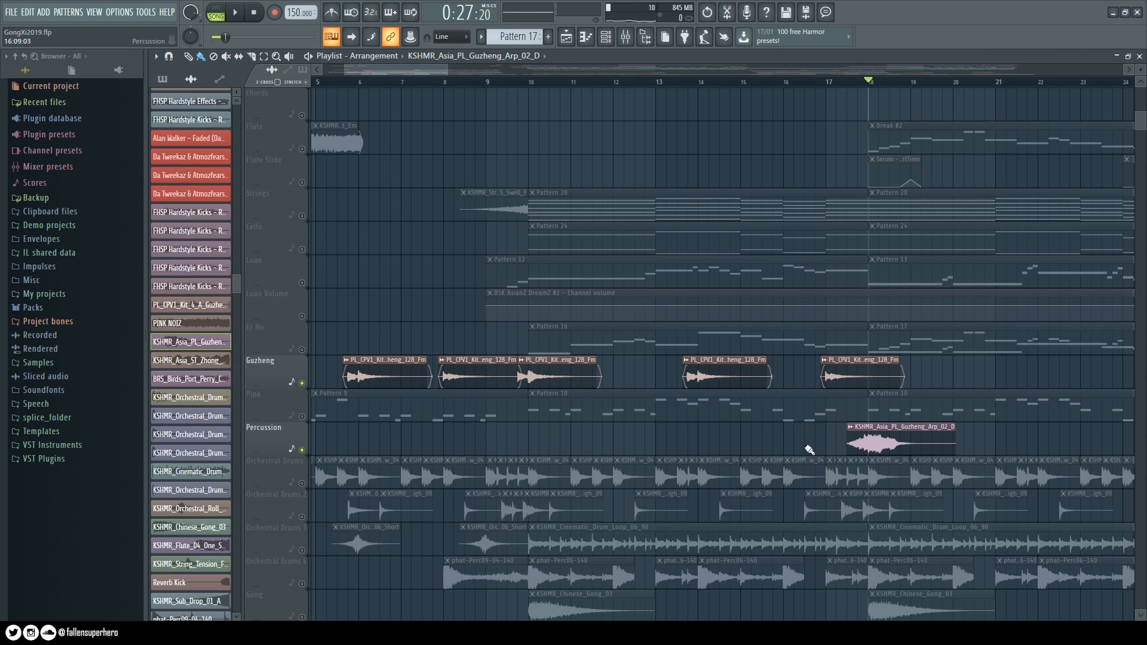
Play the Guzheng and Percussion tracks from the Guzheng clip just before bar 6
click(348, 83)
key(space)
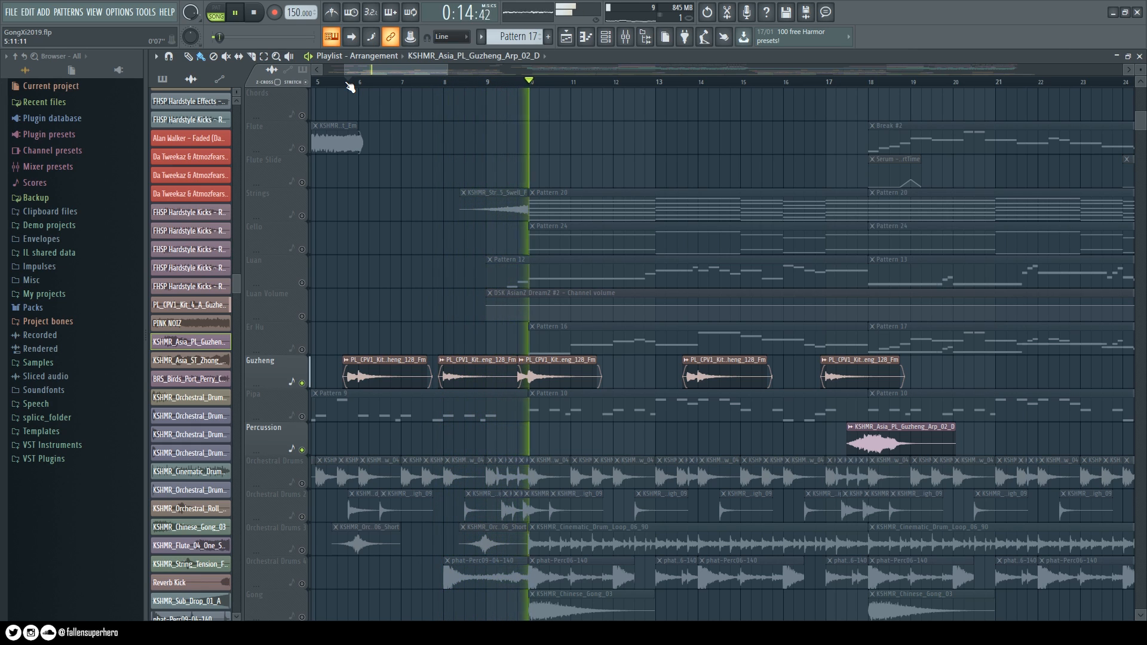
key(space)
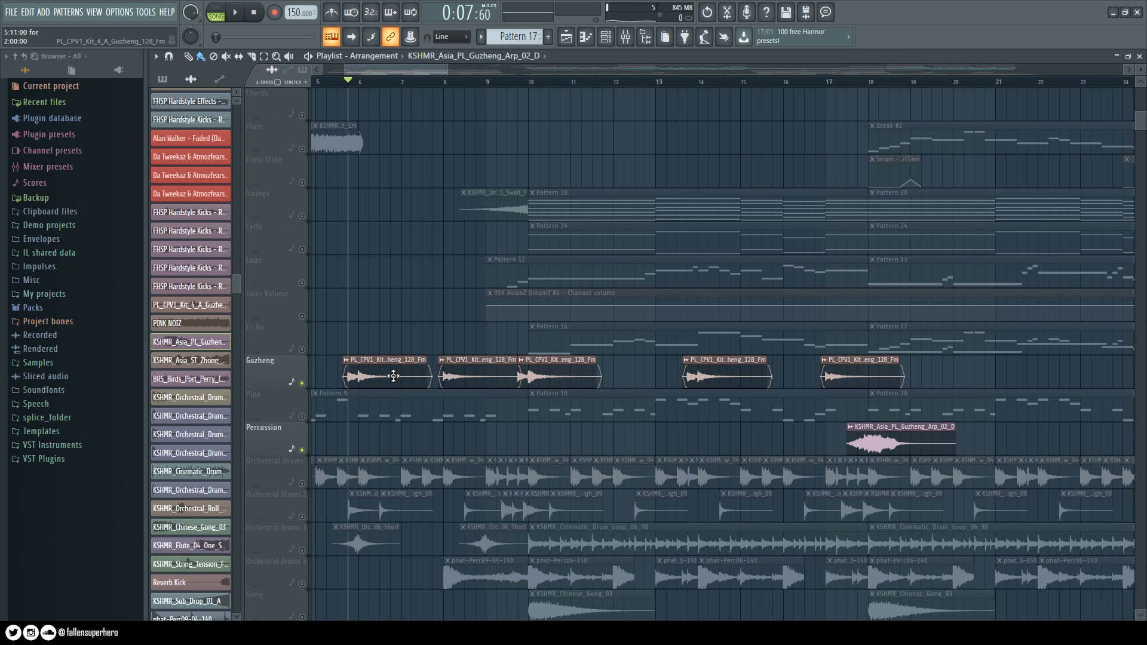
Switch on the Pipa track and examine Pattern 9's DSK Asian DreamZ Pipa instrument, closing it and the channels when done
drag(399, 68, 374, 69)
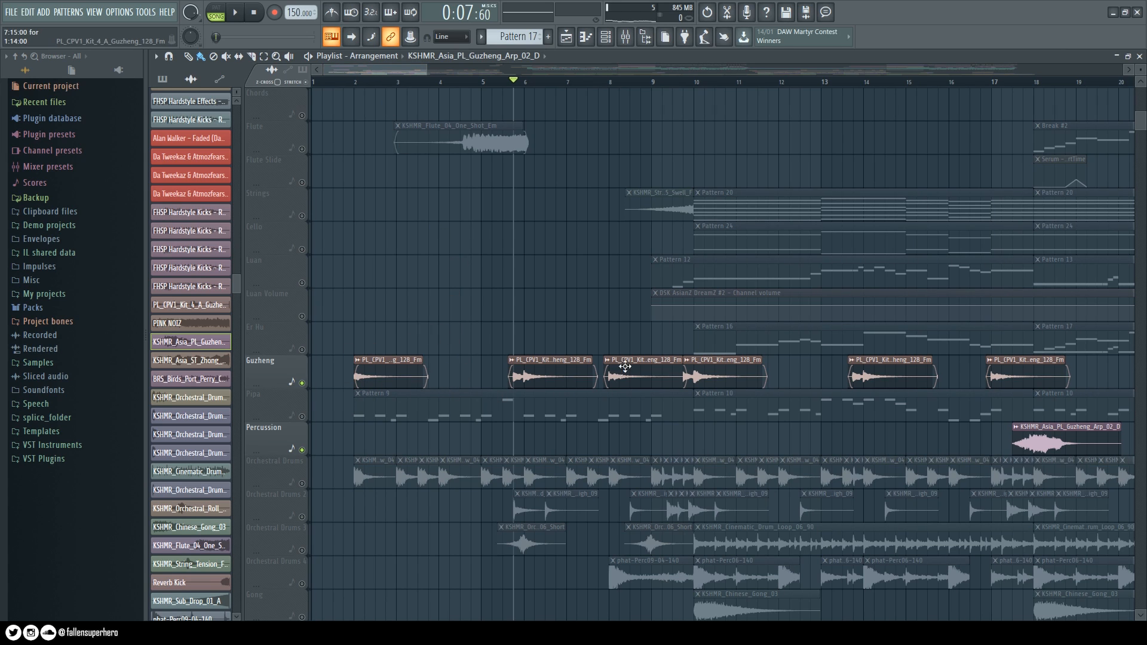
click(302, 417)
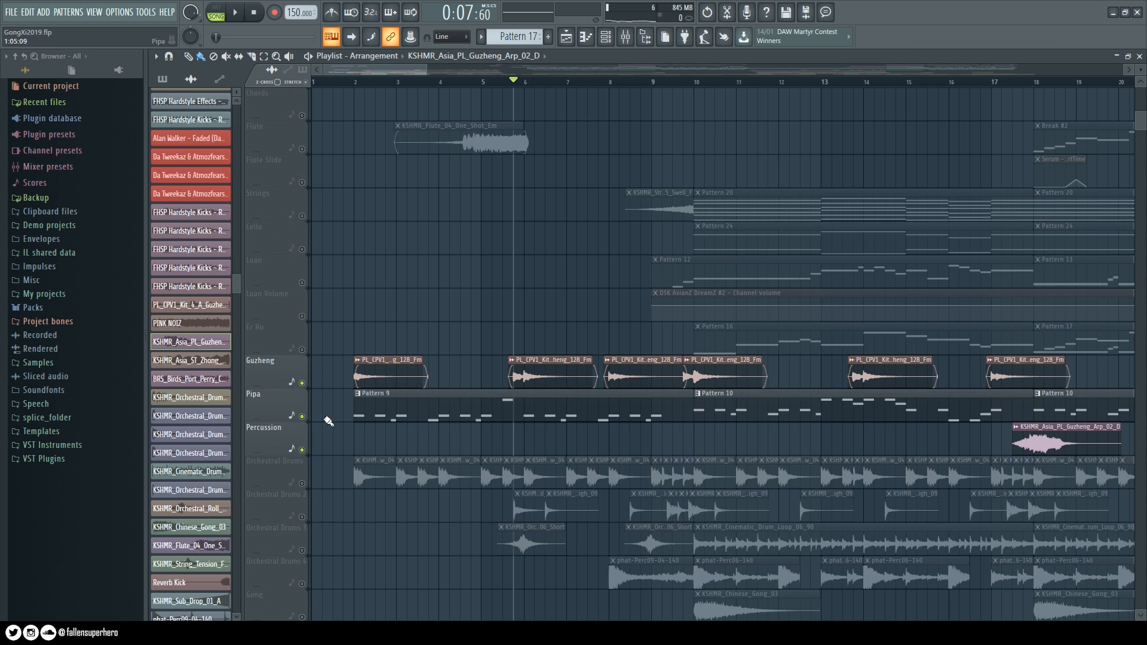
double_click(391, 411)
click(249, 356)
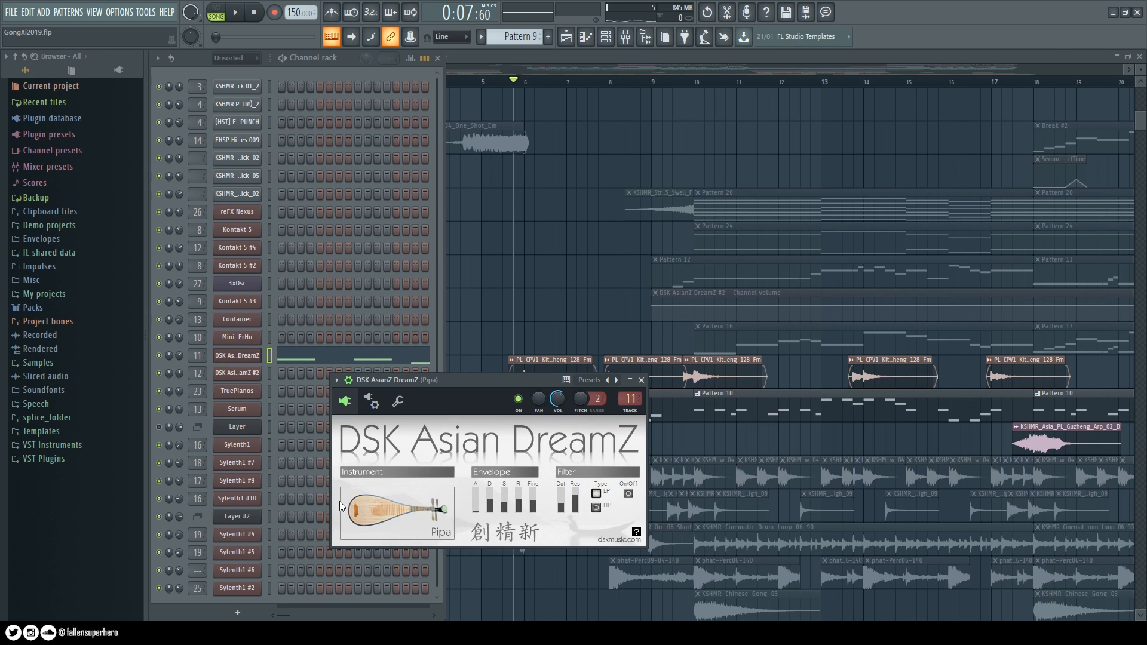
click(640, 380)
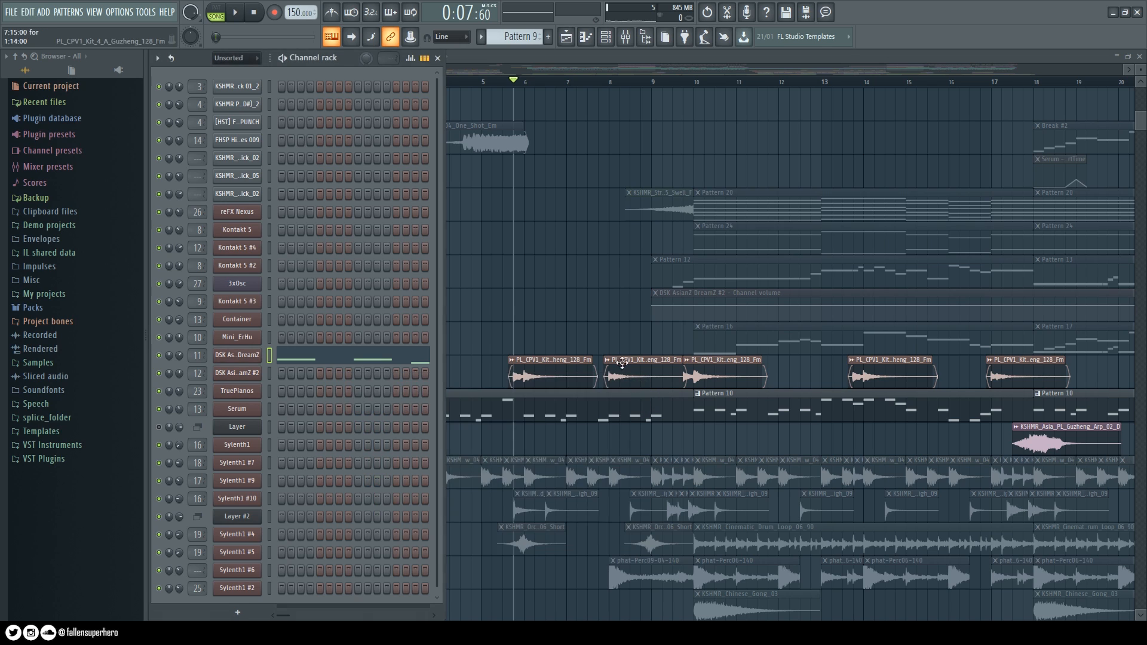
key(F6)
scroll(403, 86, left, 1)
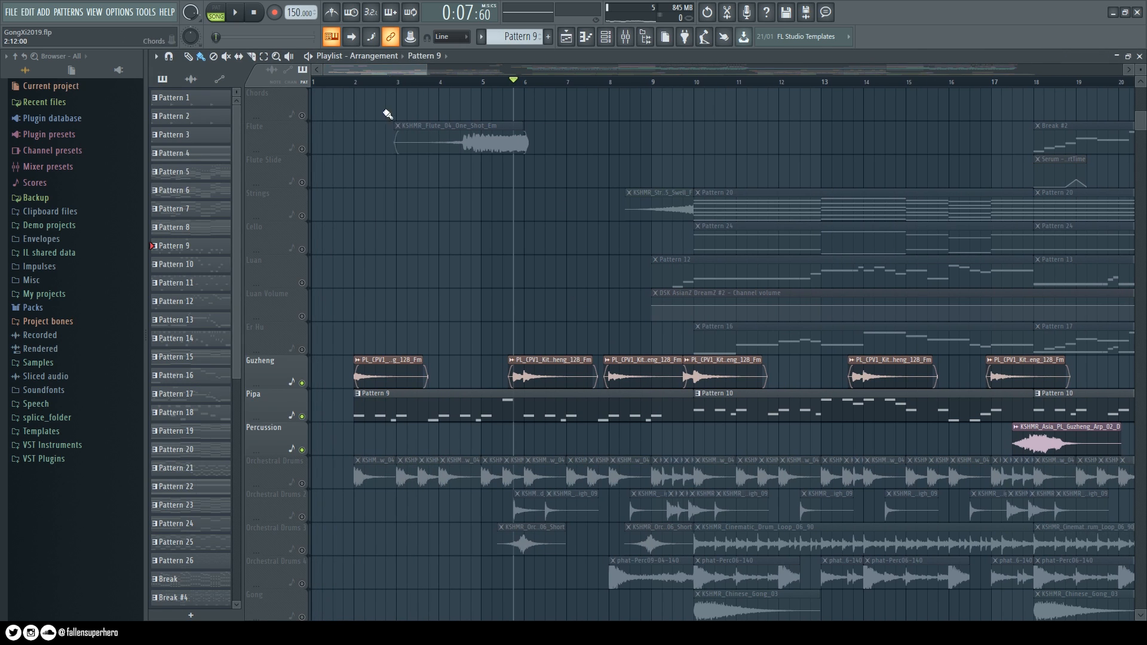
Mute the Guzheng and Percussion tracks and play the Pipa part alone from bar 2
click(302, 383)
click(355, 88)
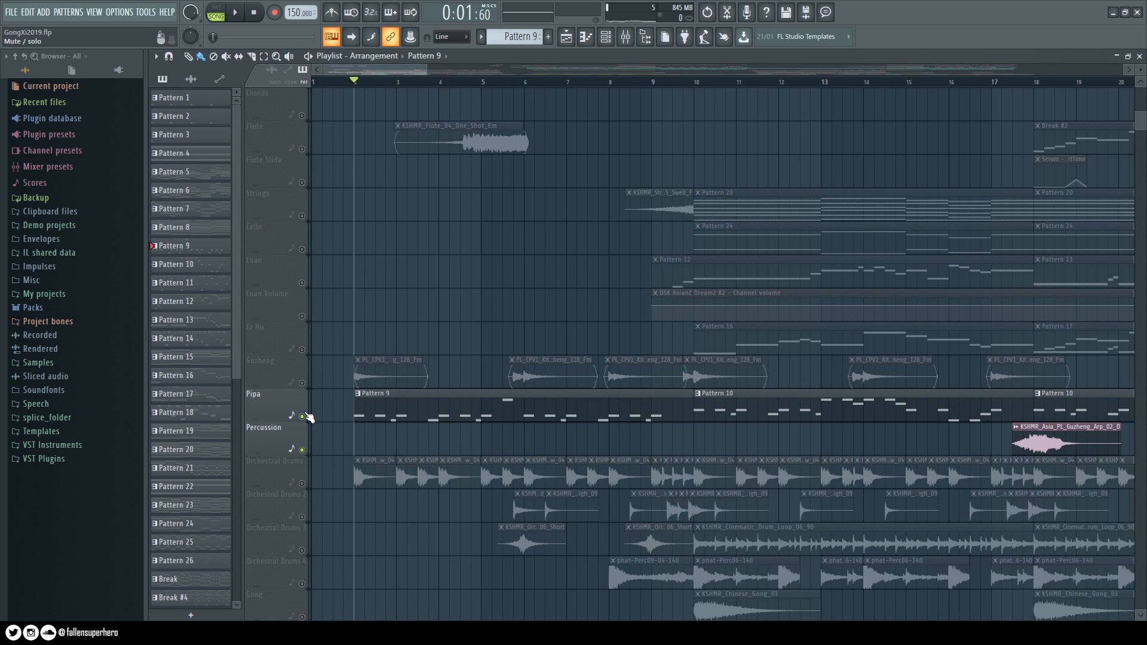
click(302, 451)
key(space)
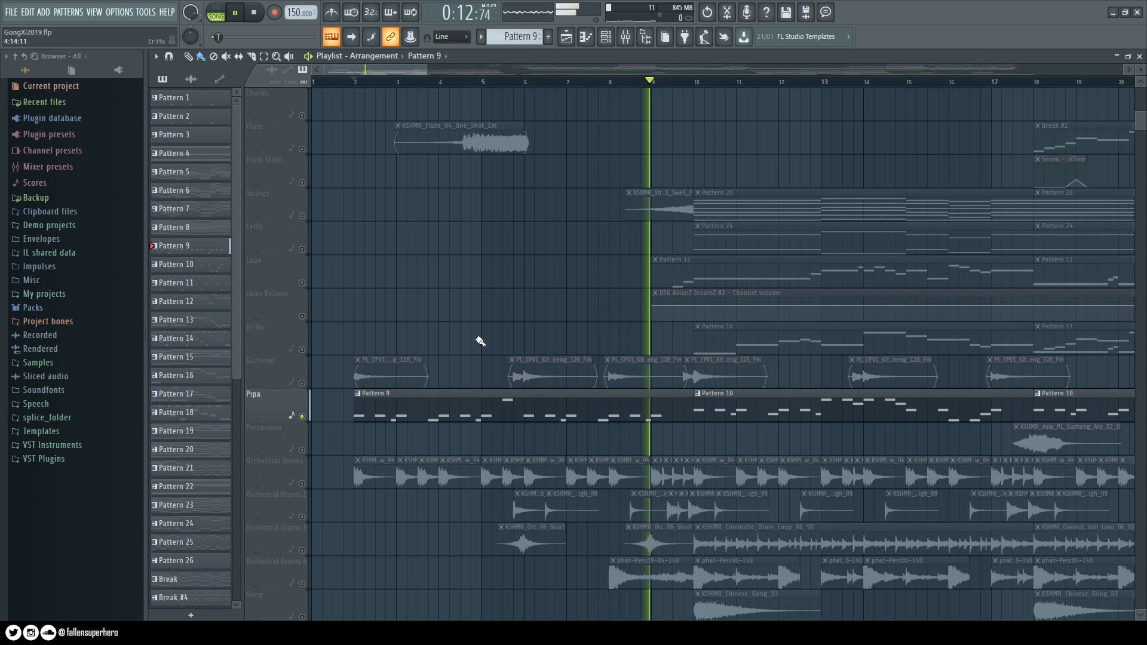
key(space)
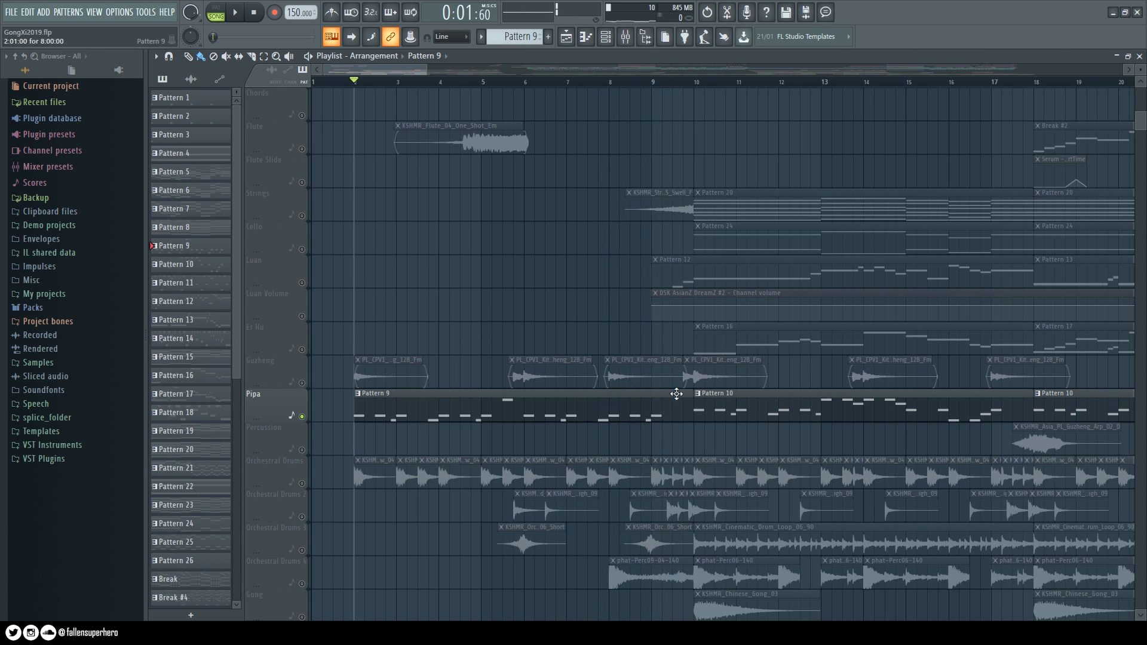
Switch the Guzheng track back on and play it together with the Pipa from bar 2
click(297, 384)
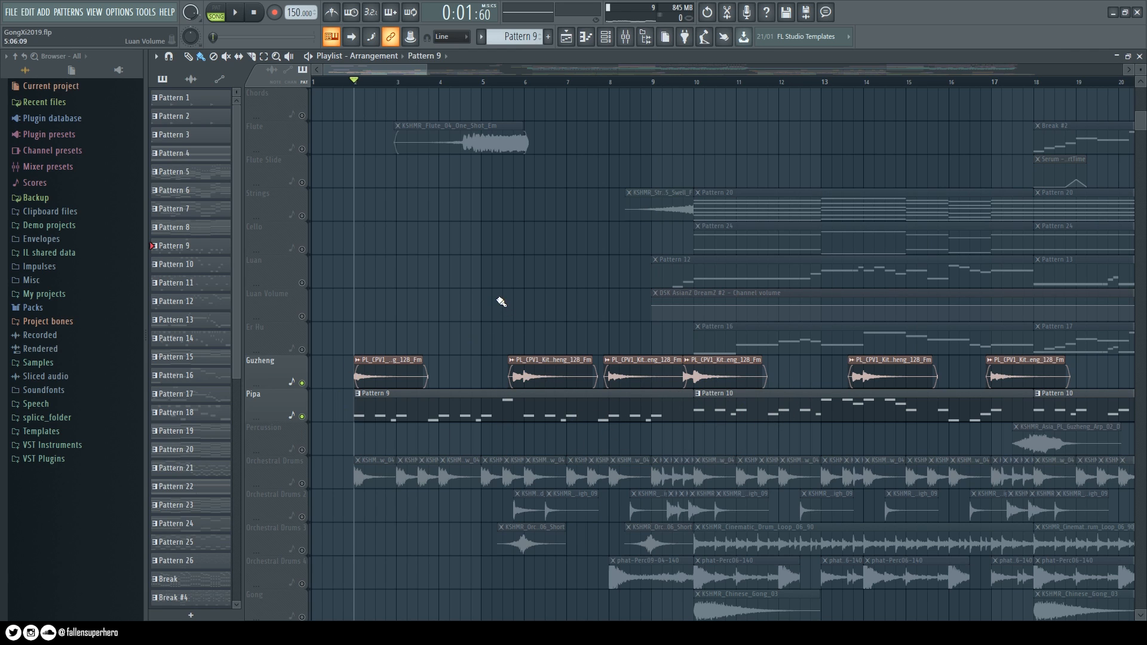
key(space)
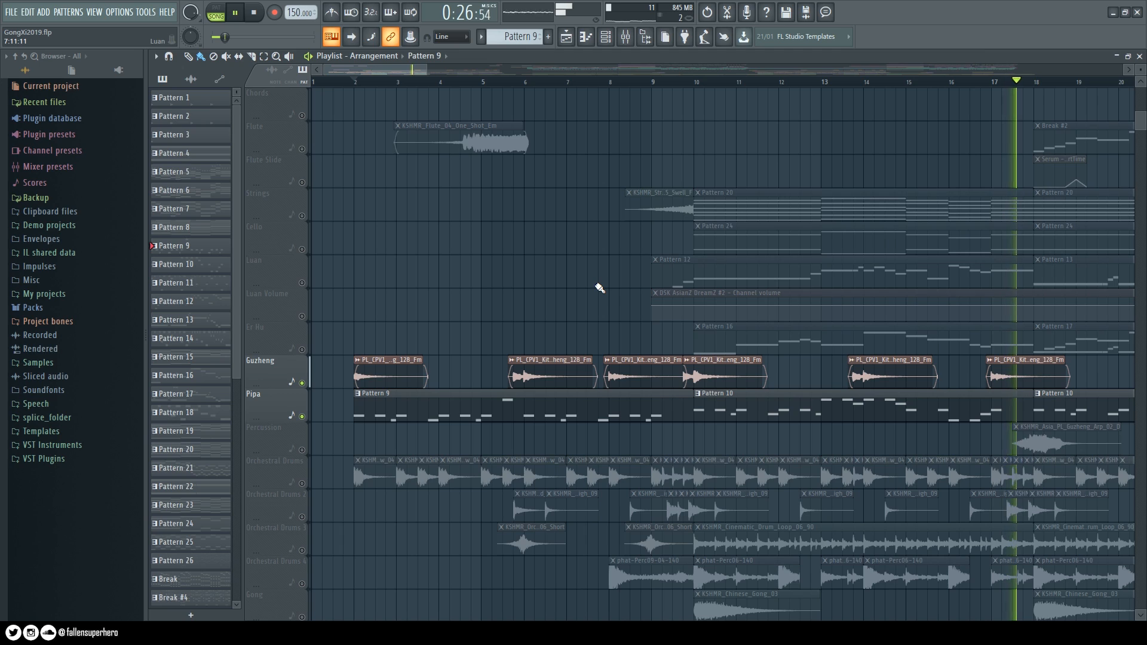
key(space)
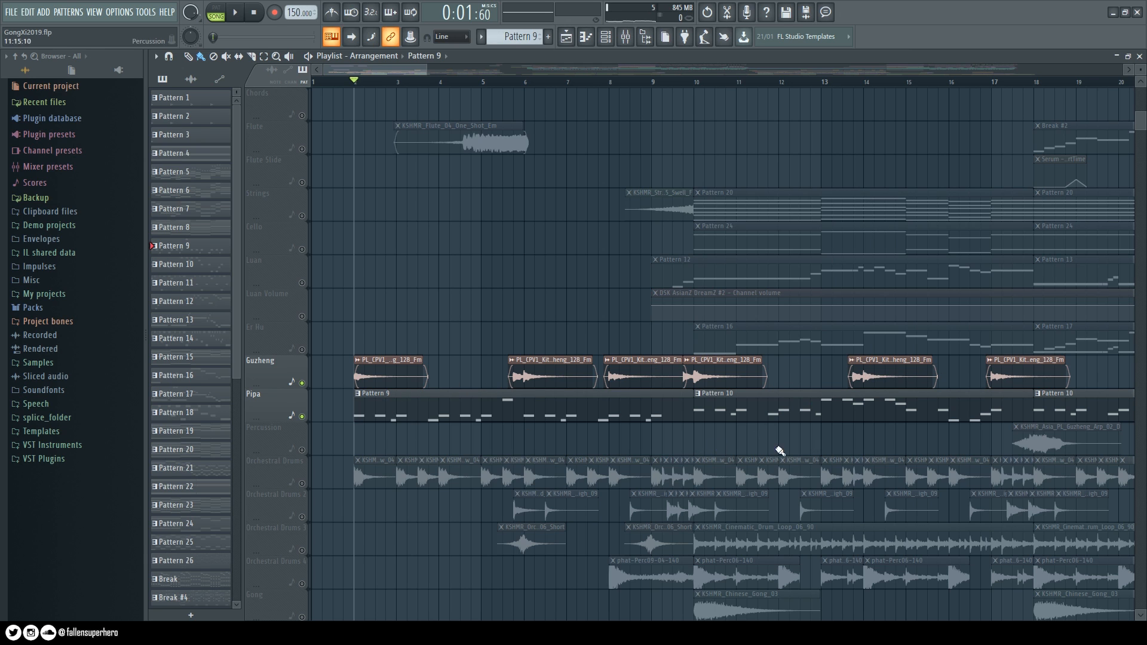
Switch on the Percussion, Er Hu, Luan Volume, Luan, Flute and Flute Slide tracks alongside Guzheng and Pipa
drag(427, 70, 473, 69)
click(303, 451)
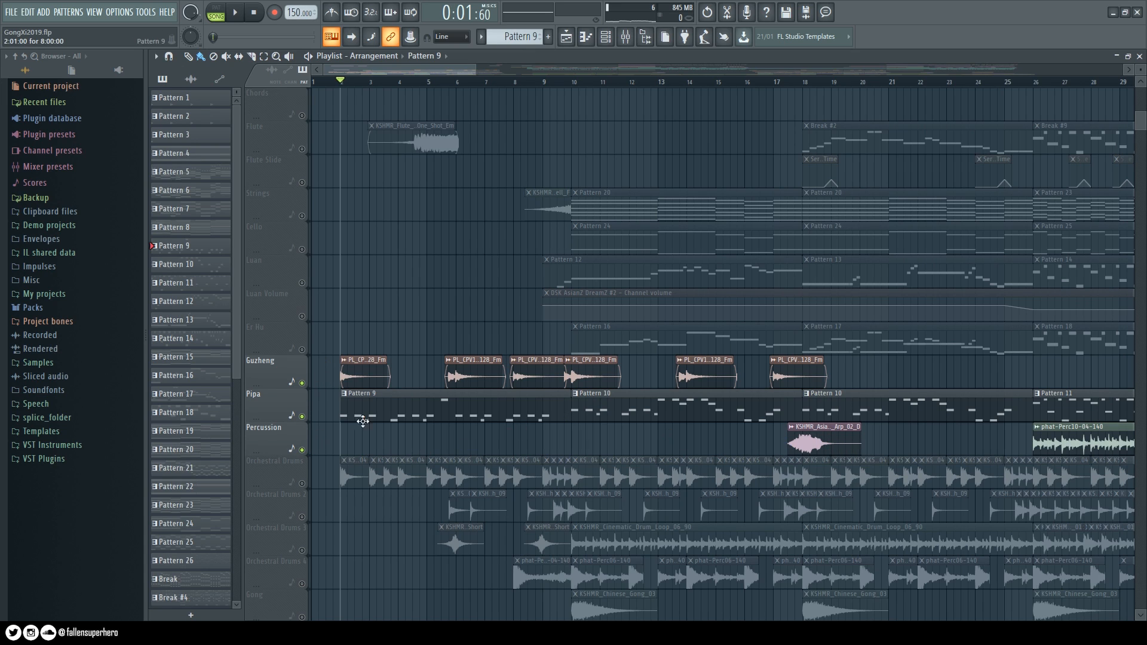
click(303, 349)
click(302, 316)
click(302, 282)
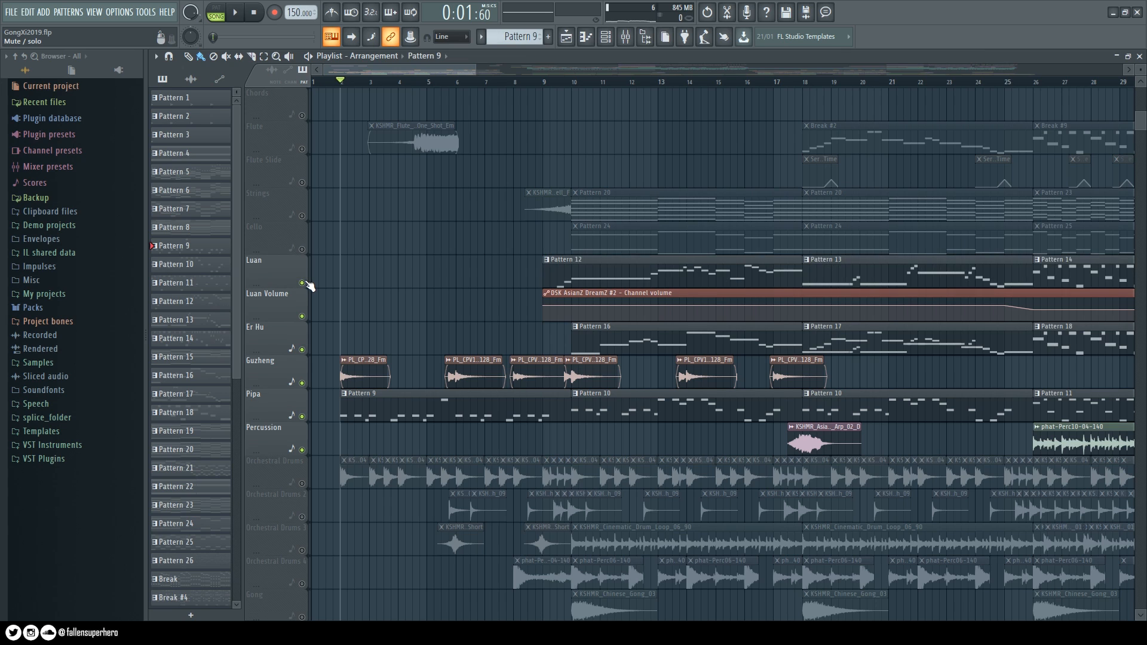
click(302, 149)
click(302, 182)
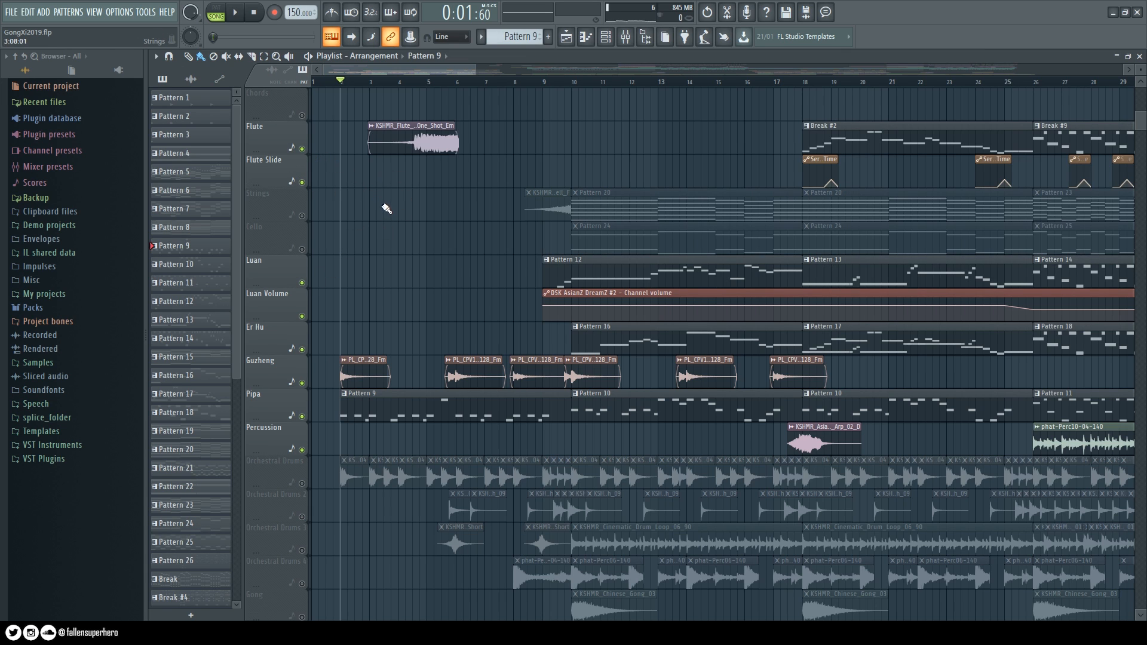
scroll(370, 209, up, 4)
scroll(357, 210, up, 2)
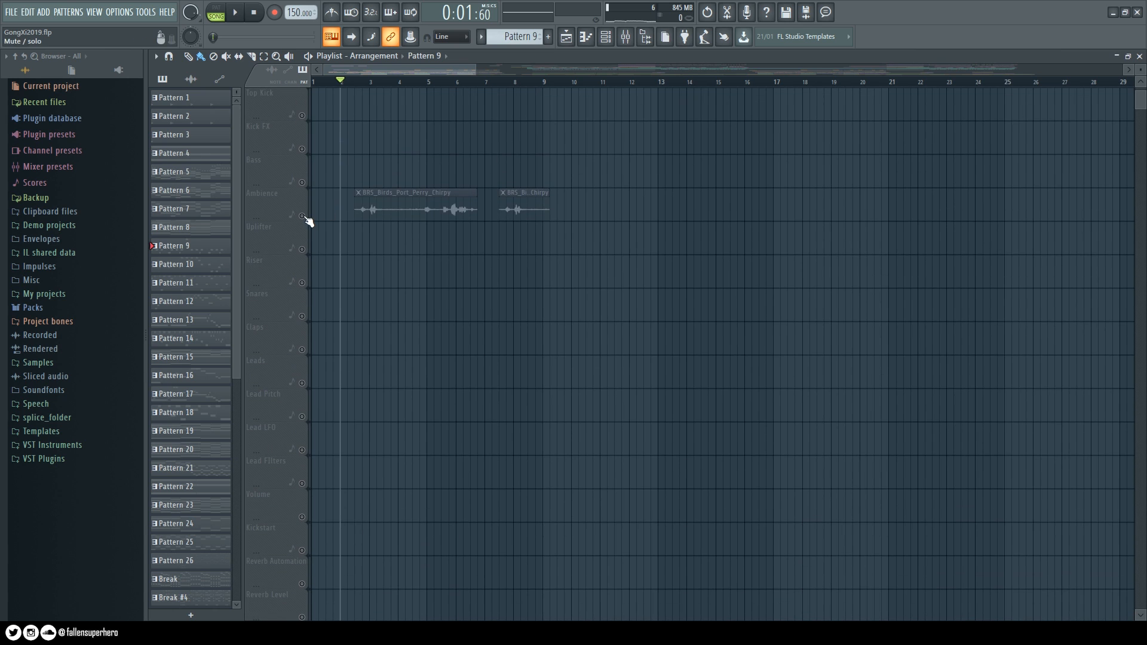
scroll(307, 220, down, 6)
Play all the enabled Chinese instrument tracks together from bar 2 through bar 33, muting Percussion during playback
key(space)
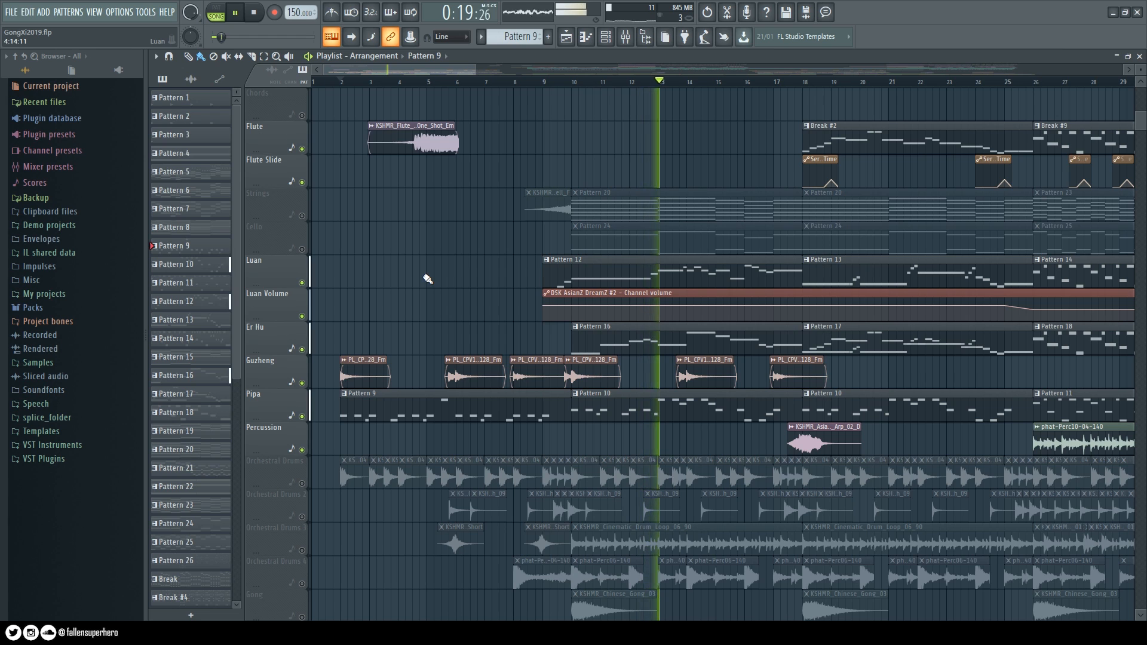
drag(410, 70, 454, 69)
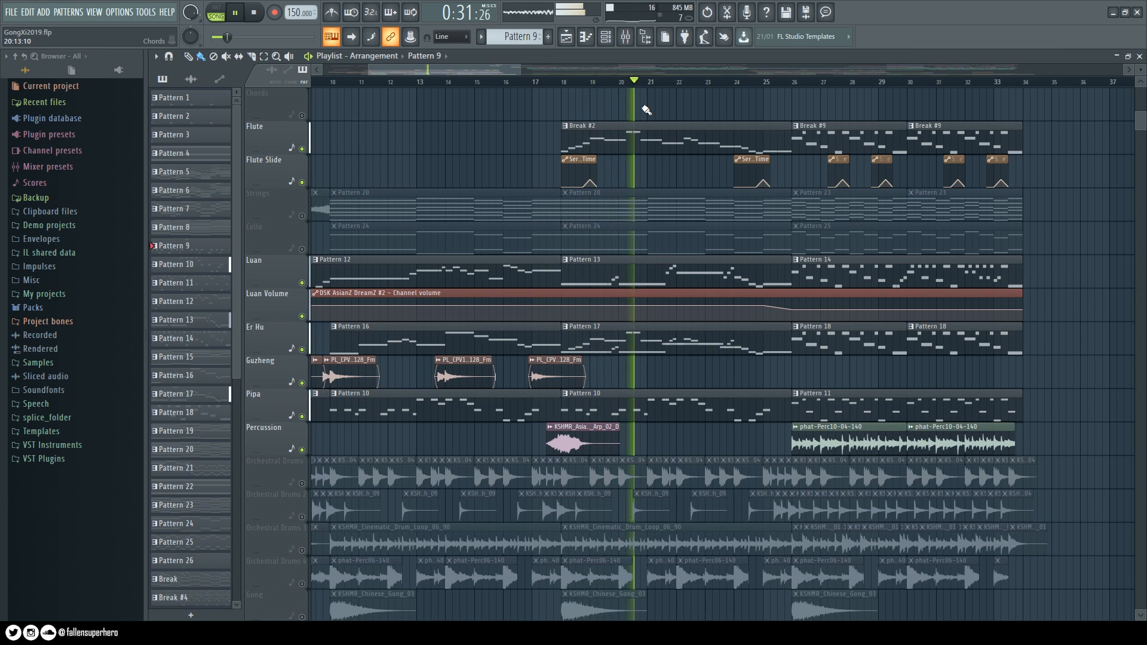
click(302, 450)
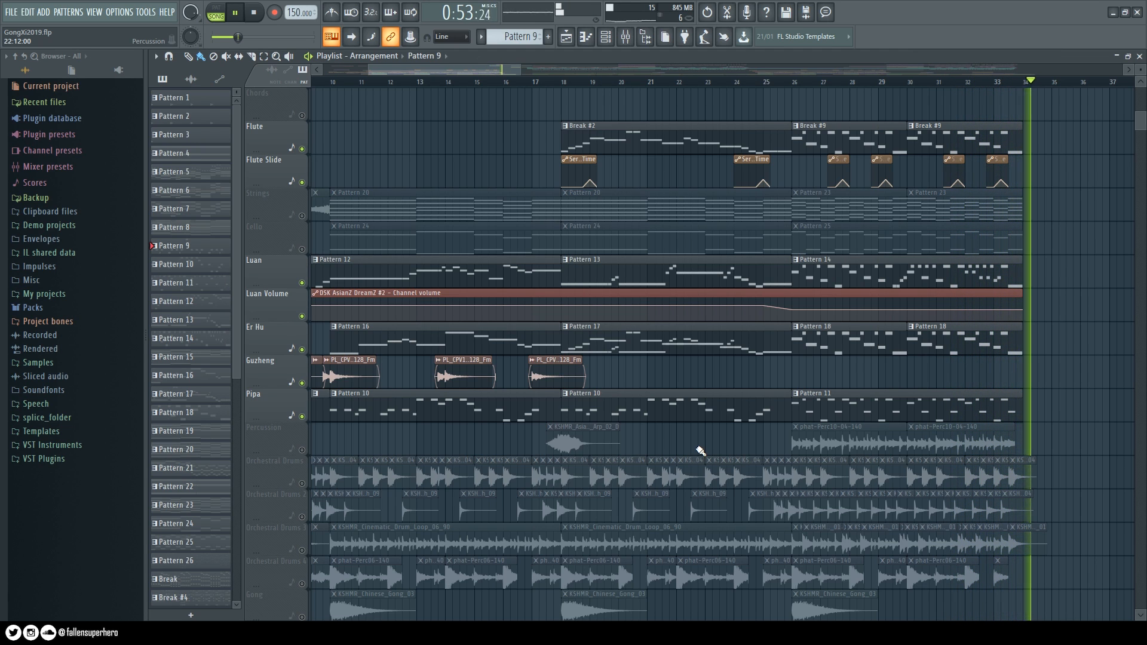
key(space)
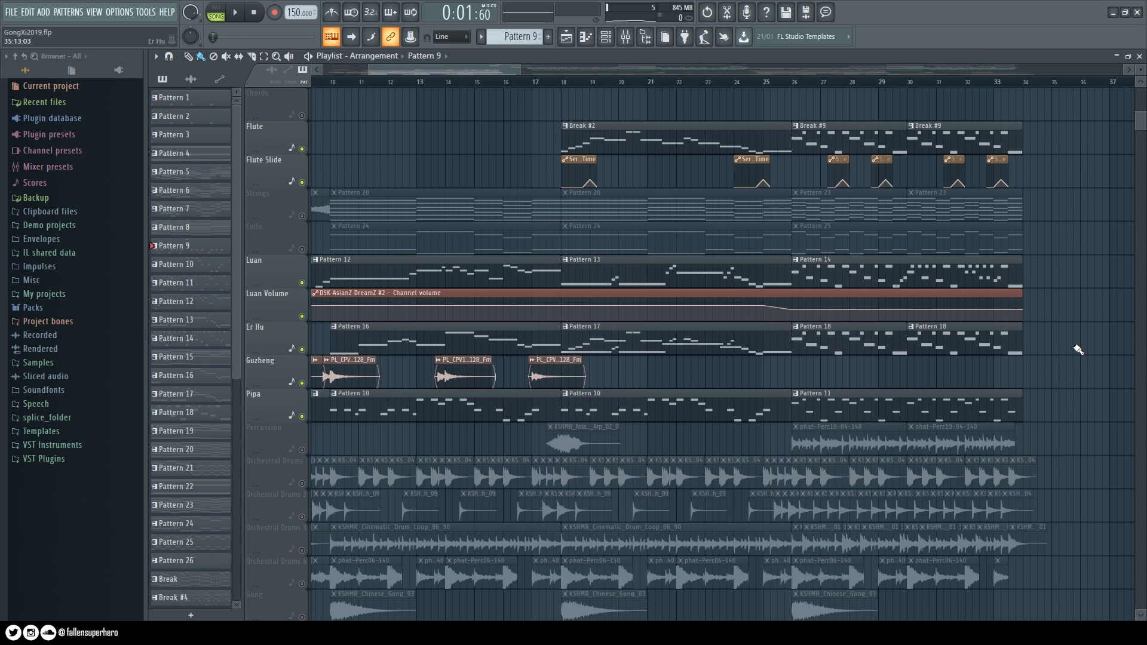
Solo the Orchestral Drums track and bring the opening bars of its clips into view
scroll(1078, 349, down, 2)
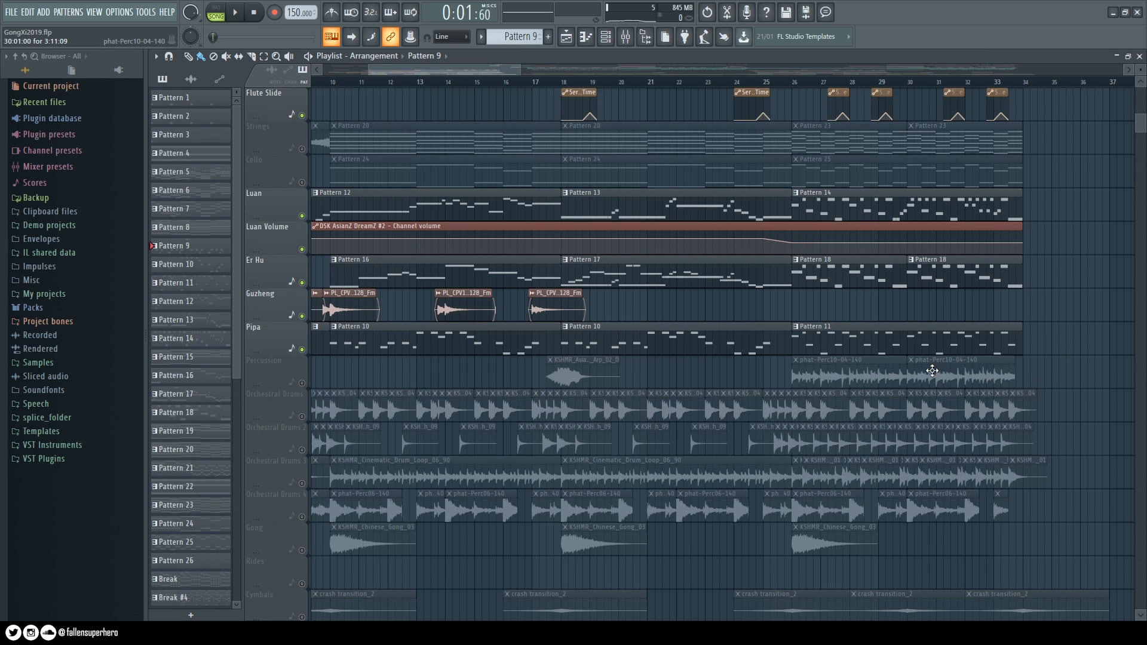
drag(487, 69, 444, 70)
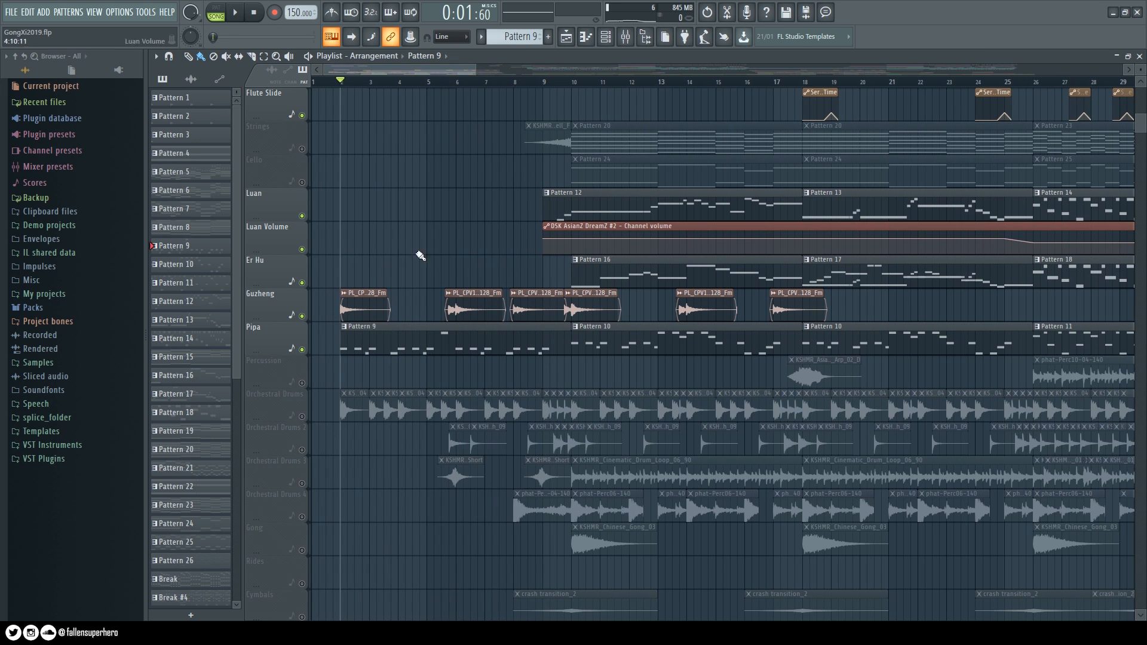
right_click(301, 417)
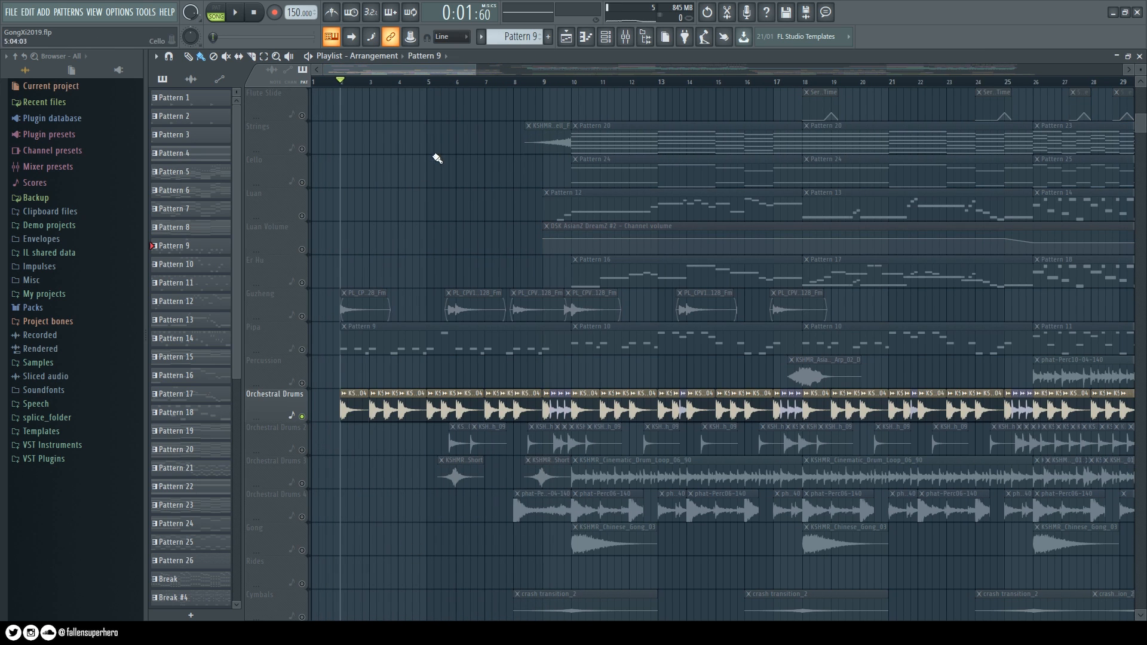
drag(473, 74, 394, 74)
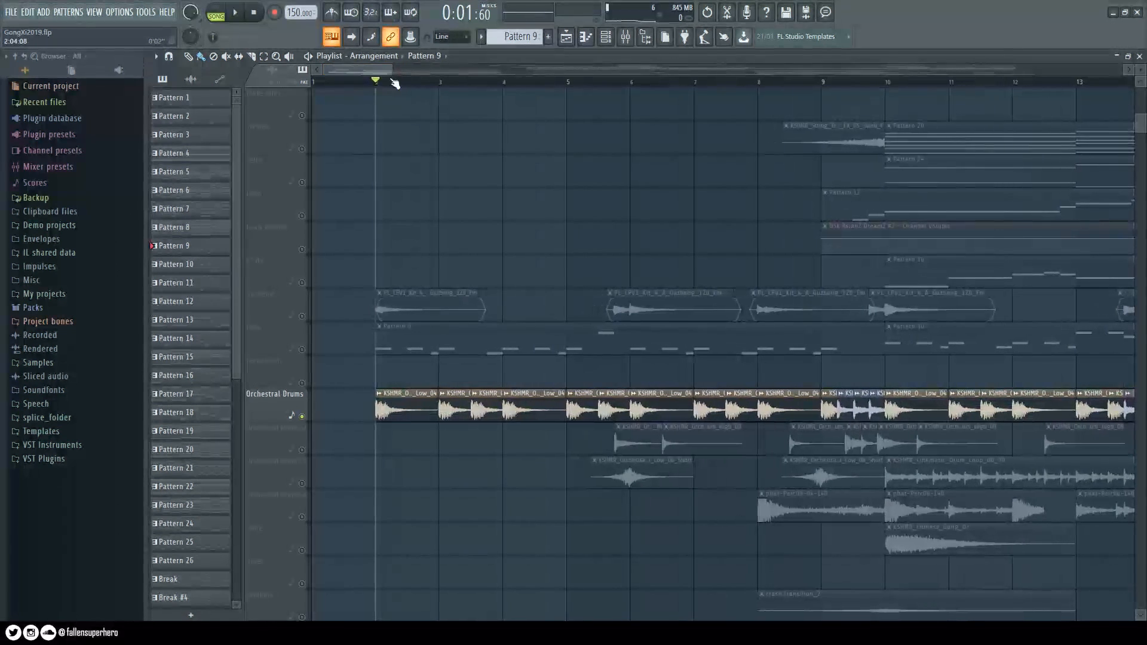
Inspect the sampler settings of the KSHMR_Orchestral_Drum_Low_04 and KSHMR_Orchestral_Drum_Mid_04 clips on the Orchestral Drums track
double_click(406, 406)
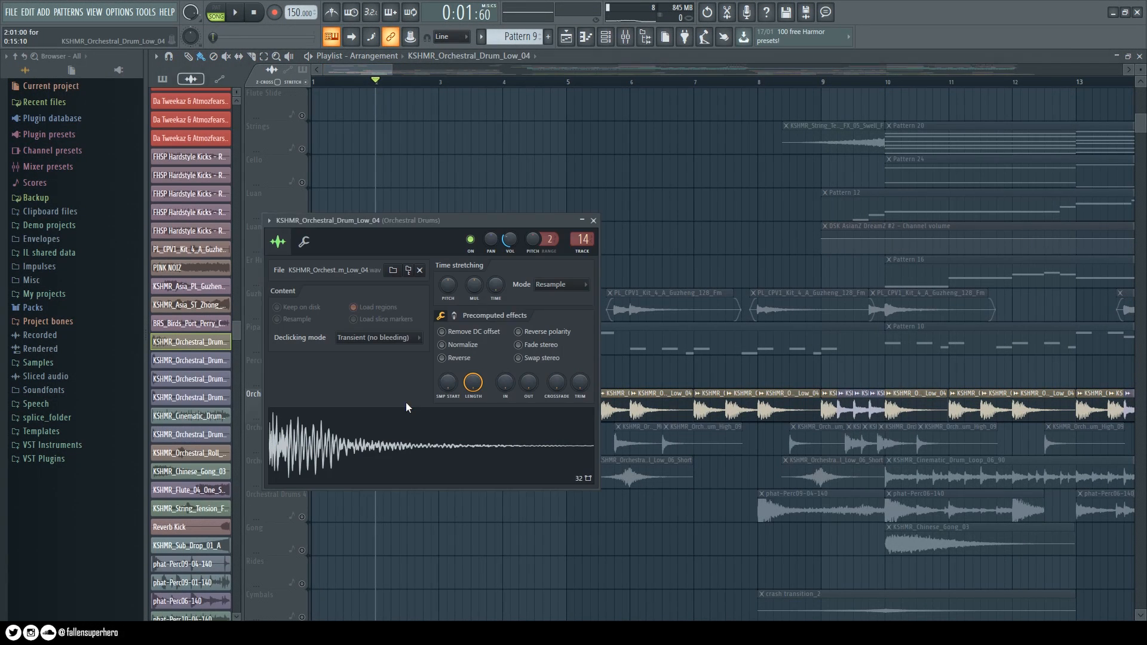
click(593, 220)
double_click(845, 409)
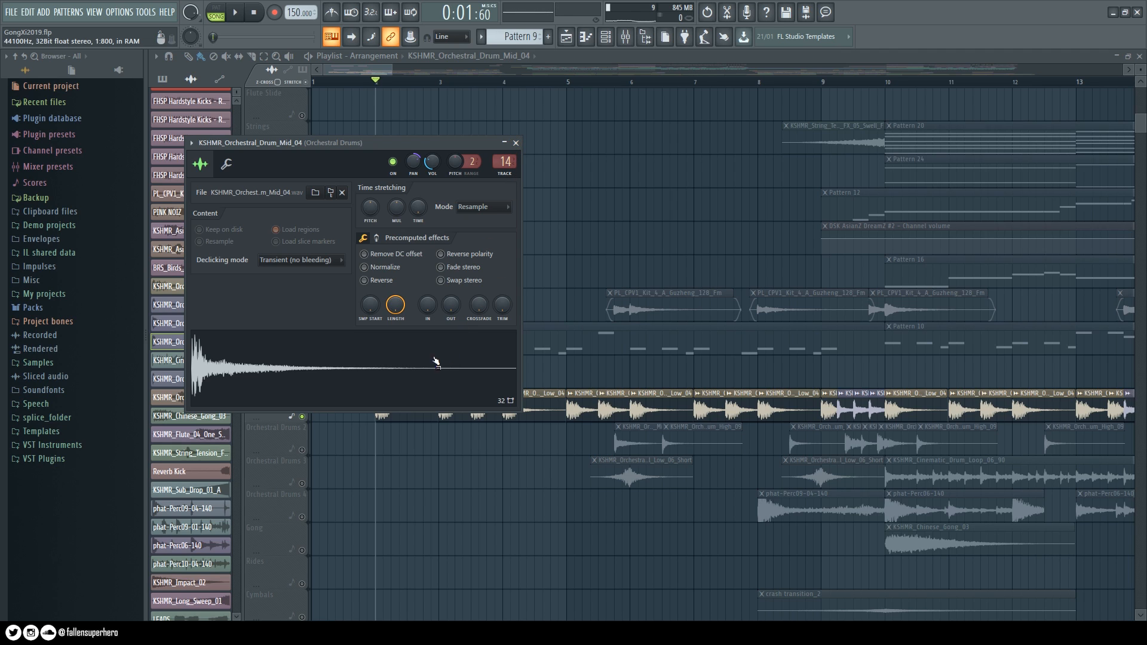
click(515, 143)
double_click(521, 412)
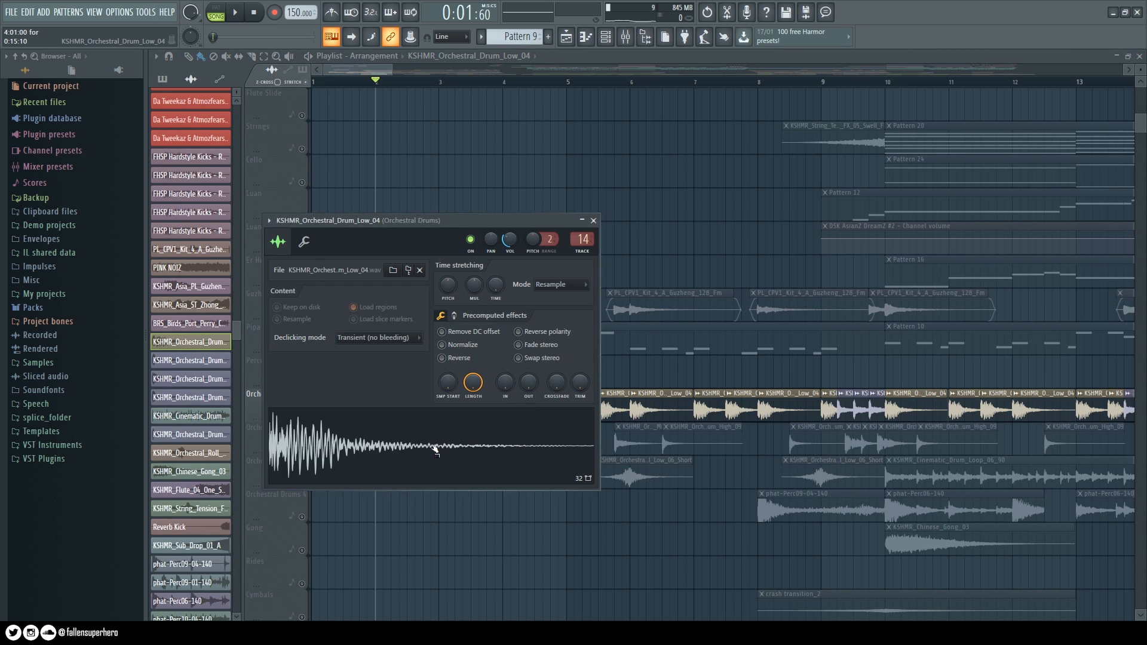
click(594, 221)
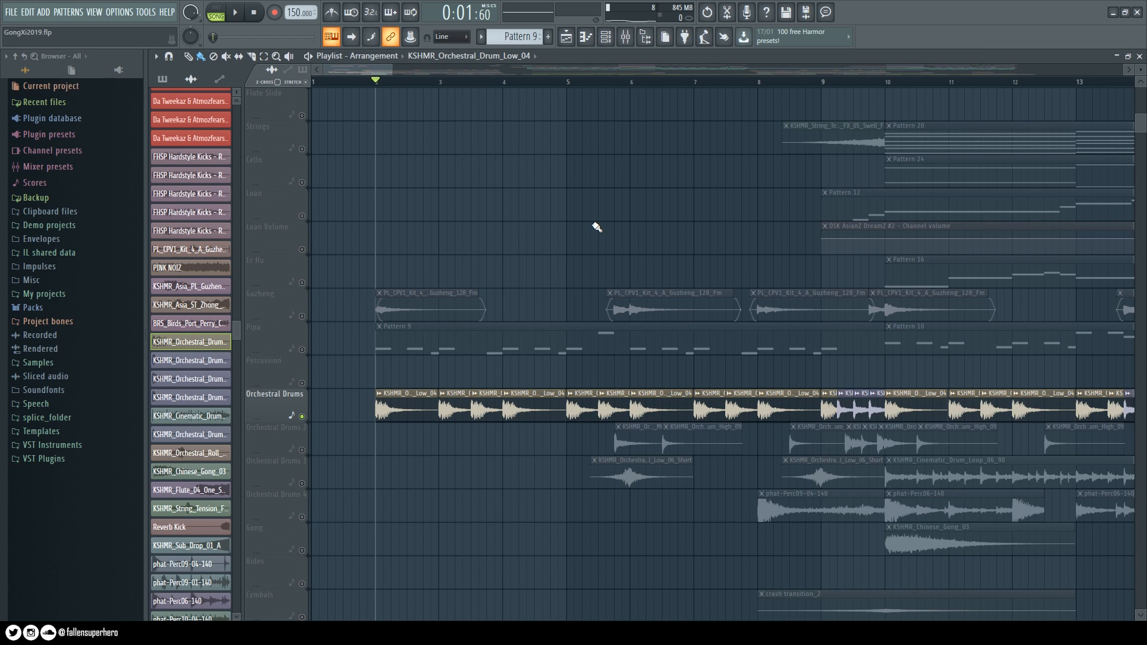
Switch on Orchestral Drums 2 and 3 and inspect the KSHMR_Cinematic_Drum_Loop_06_90 sample's settings
drag(302, 483, 302, 450)
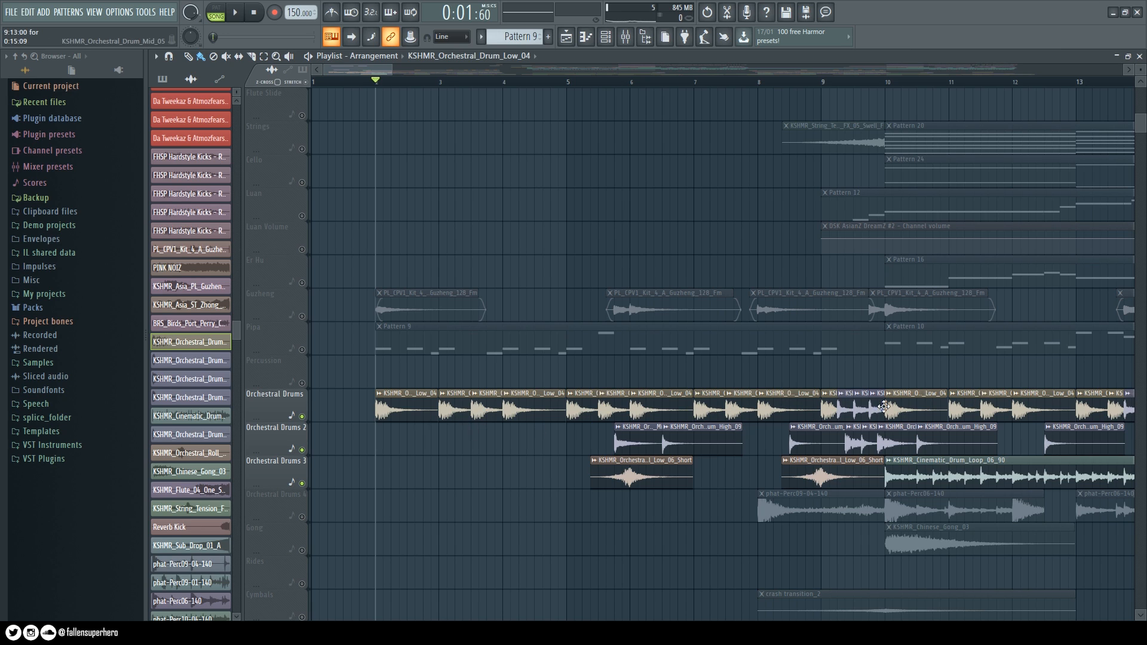
double_click(954, 481)
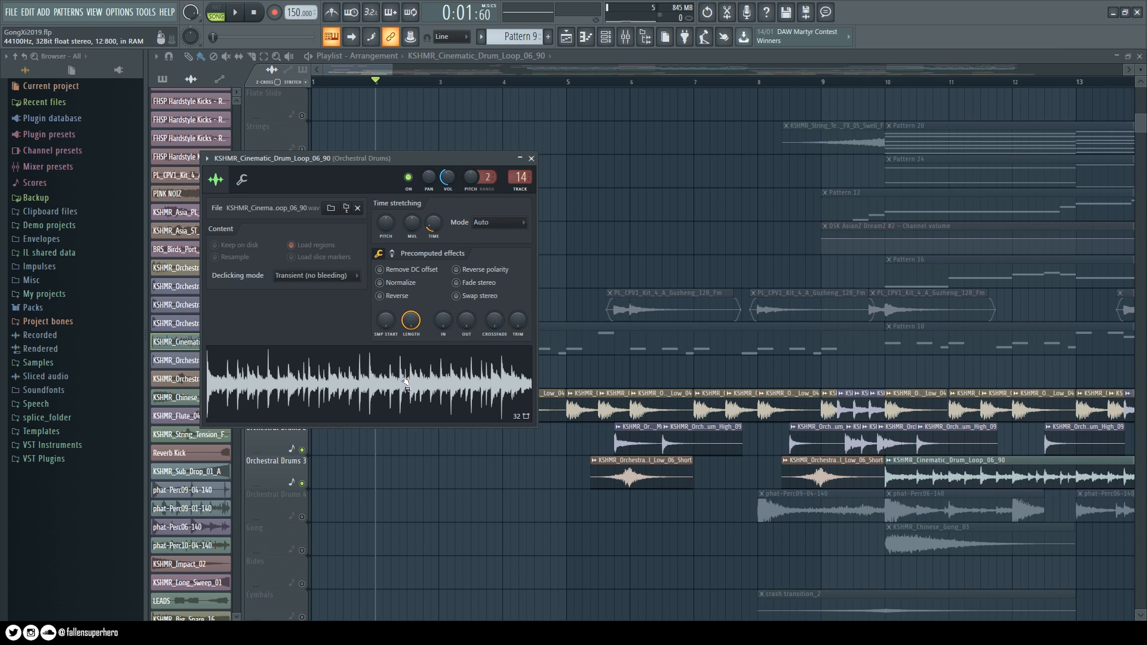
click(531, 158)
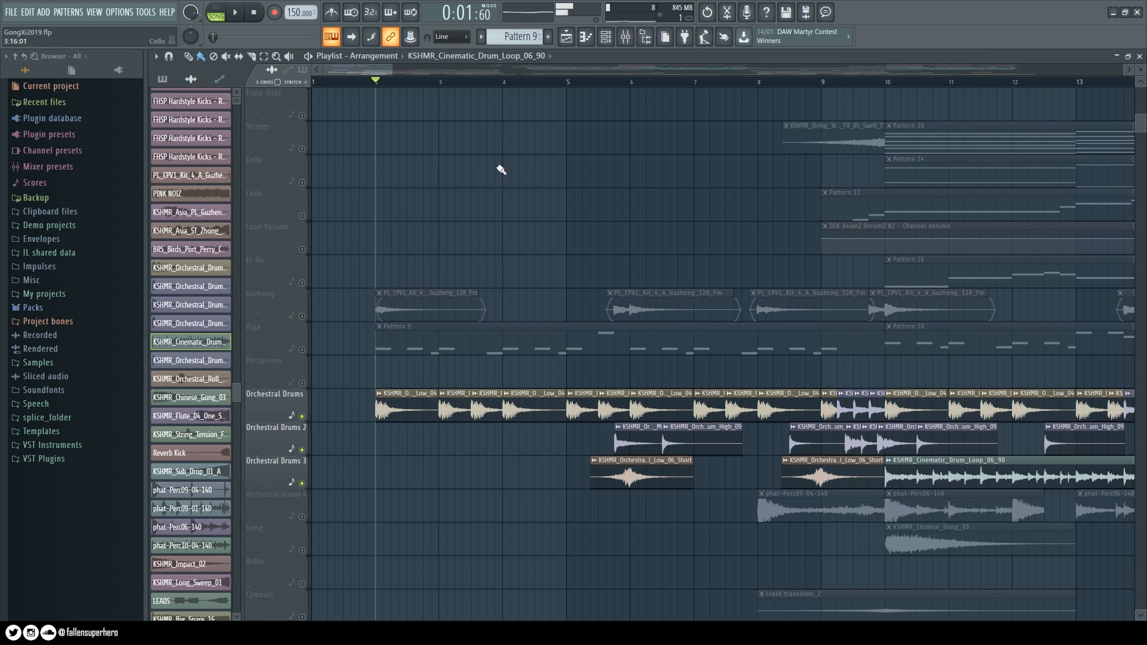
click(254, 14)
Solo the Orchestral Drums 4 track and inspect the phat-Perc09-04-140 sample's settings
scroll(607, 512, down, 2)
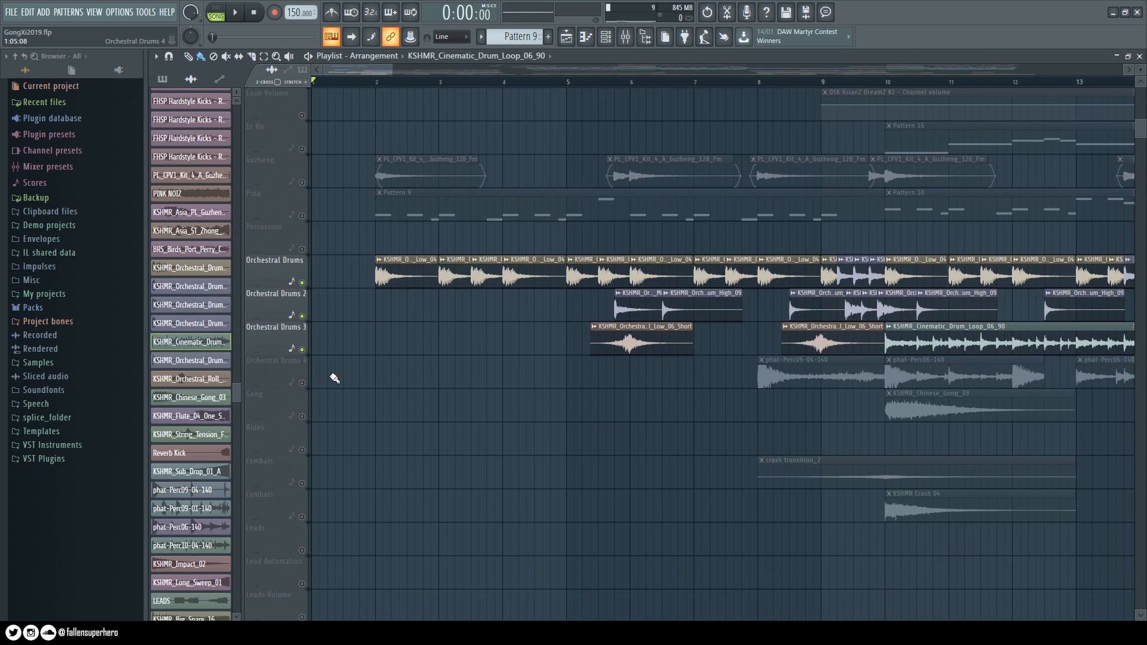
click(305, 389)
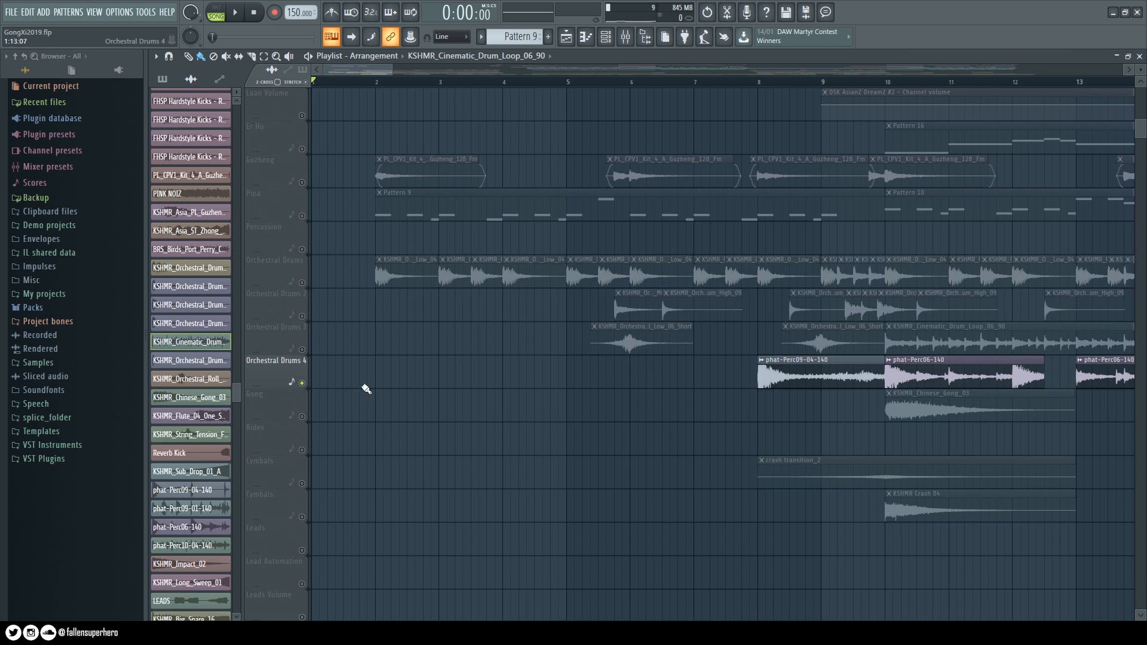
double_click(797, 382)
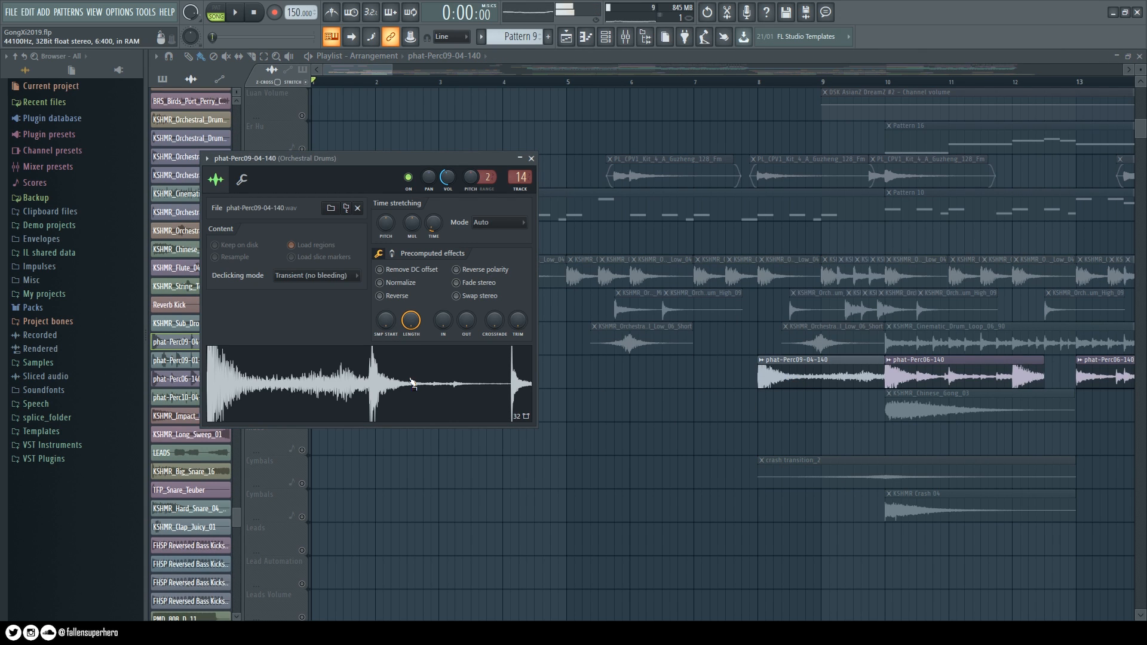
click(531, 159)
Inspect the sampler settings of the phat-Perc06-140 clip at bar 10 on Orchestral Drums 4
drag(347, 70, 377, 70)
click(560, 378)
double_click(559, 378)
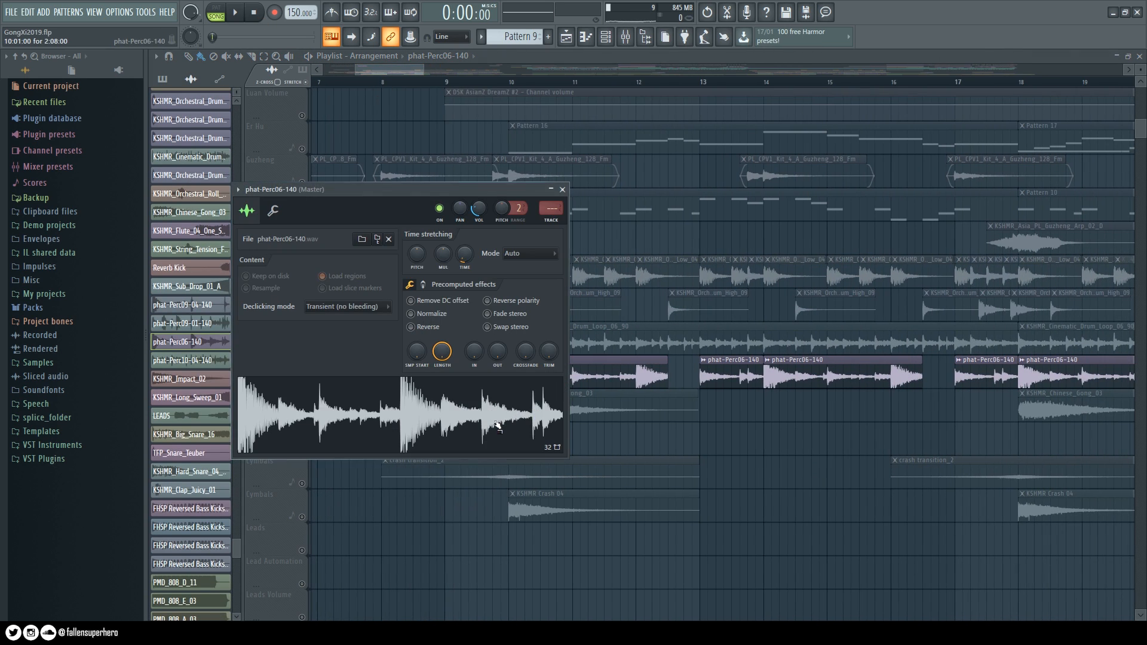
click(562, 190)
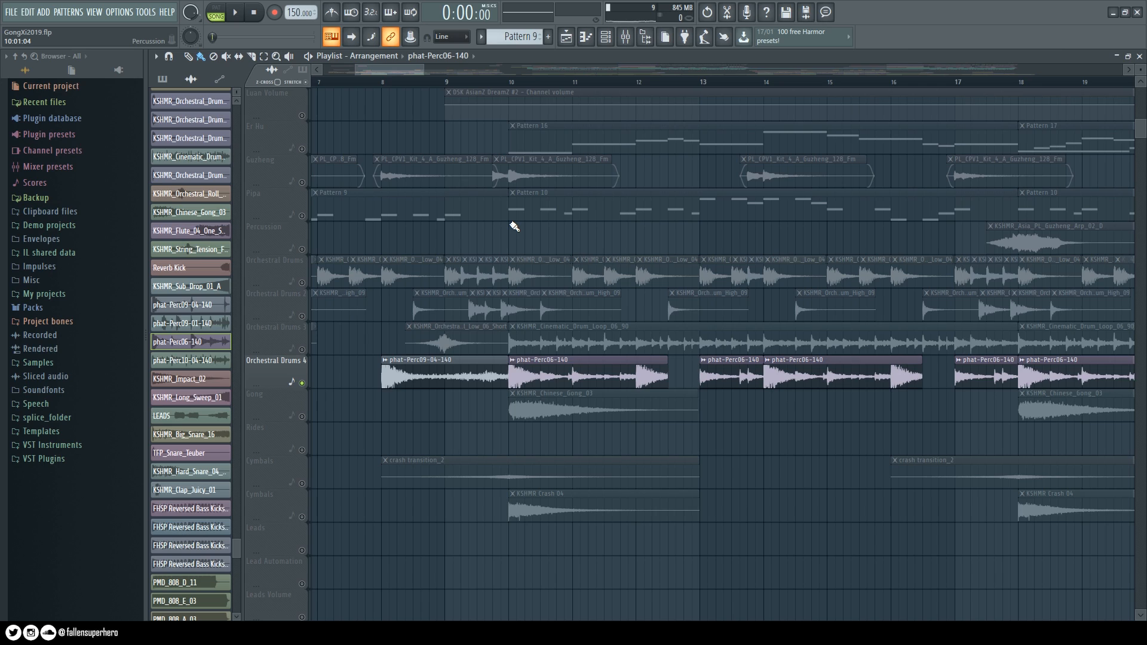
Solo the Gong track and inspect the KSHMR_Chinese_Gong_03 sample's settings
key(ctrl+s)
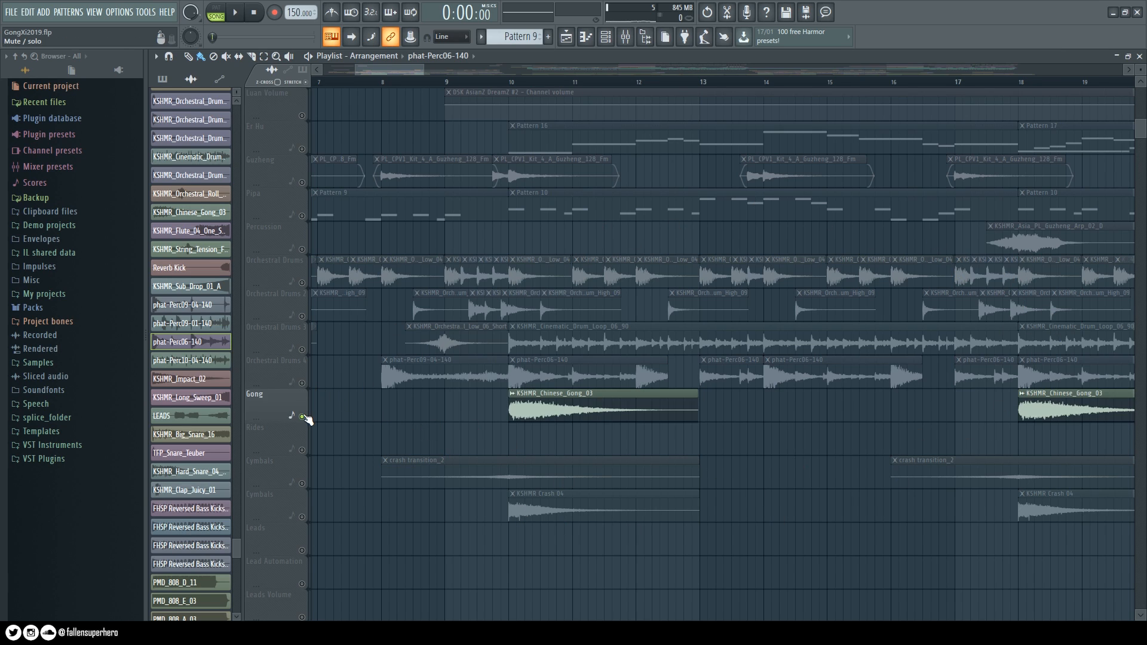
double_click(540, 411)
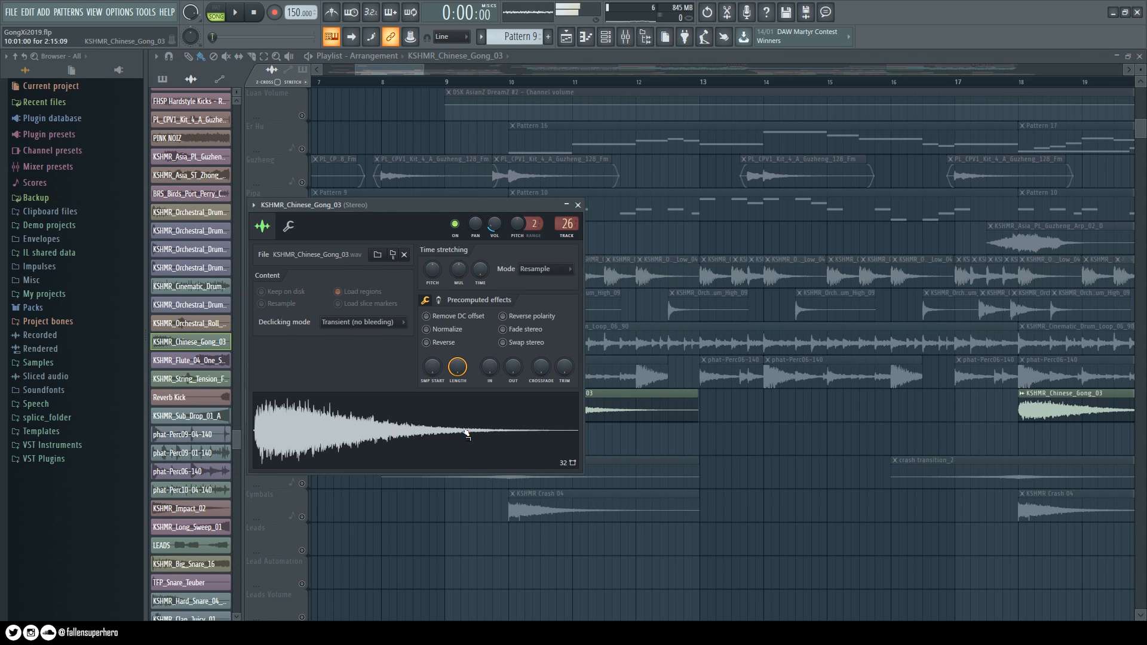
click(578, 205)
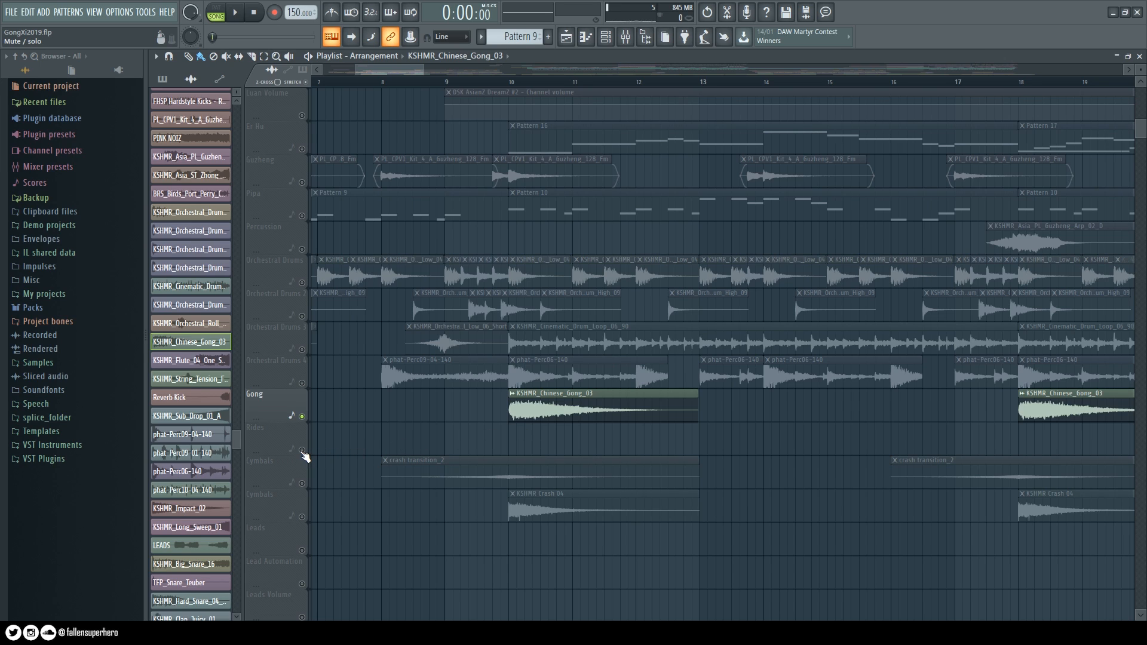
Switch on both Cymbals tracks and play them together with the Gong from around bar 9
click(302, 484)
click(302, 517)
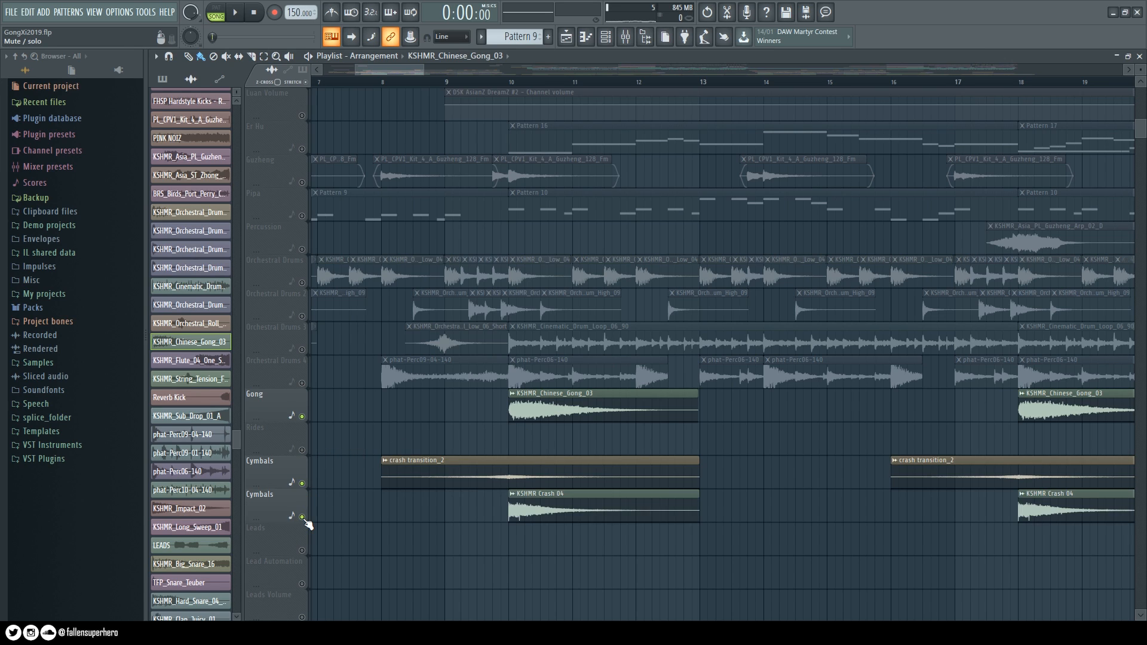
click(469, 84)
key(space)
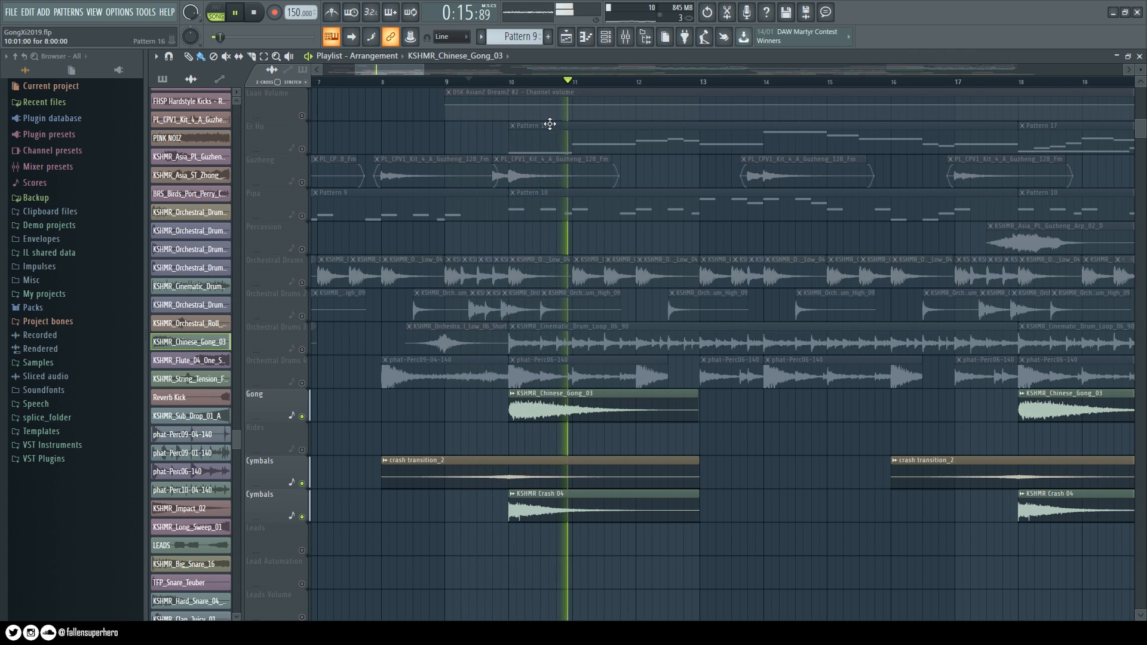
mouse_move(424, 70)
mouse_down()
mouse_move(488, 76)
mouse_move(443, 74)
mouse_up()
key(space)
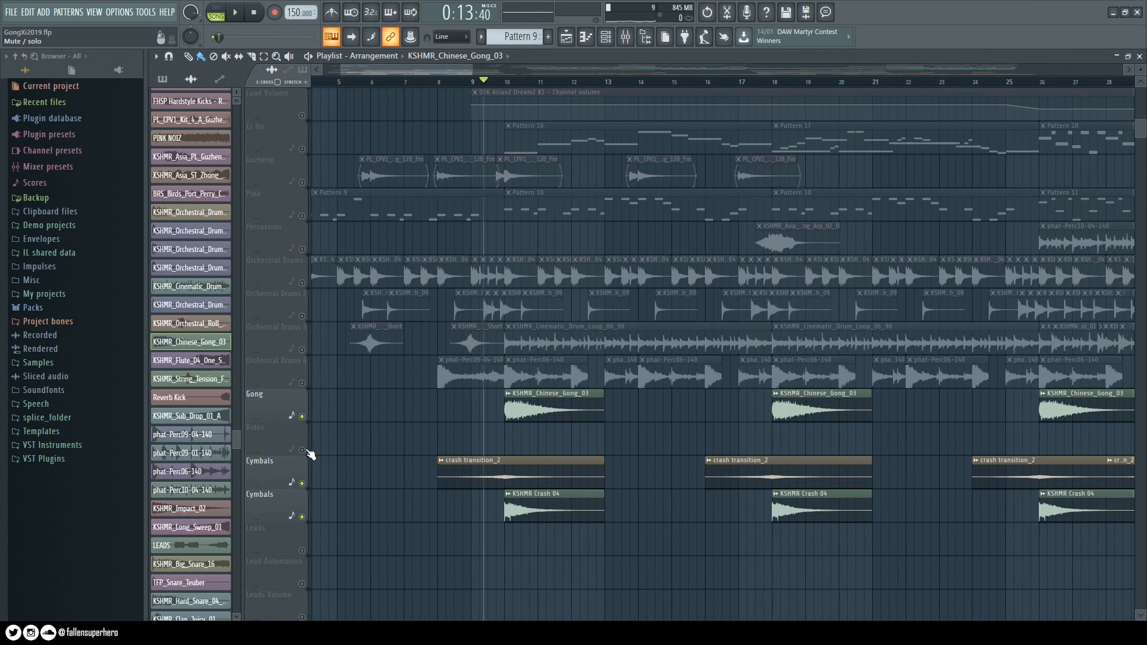
Switch on all four Orchestral Drums tracks alongside the Gong and Cymbals
click(302, 383)
click(302, 350)
click(302, 316)
click(301, 282)
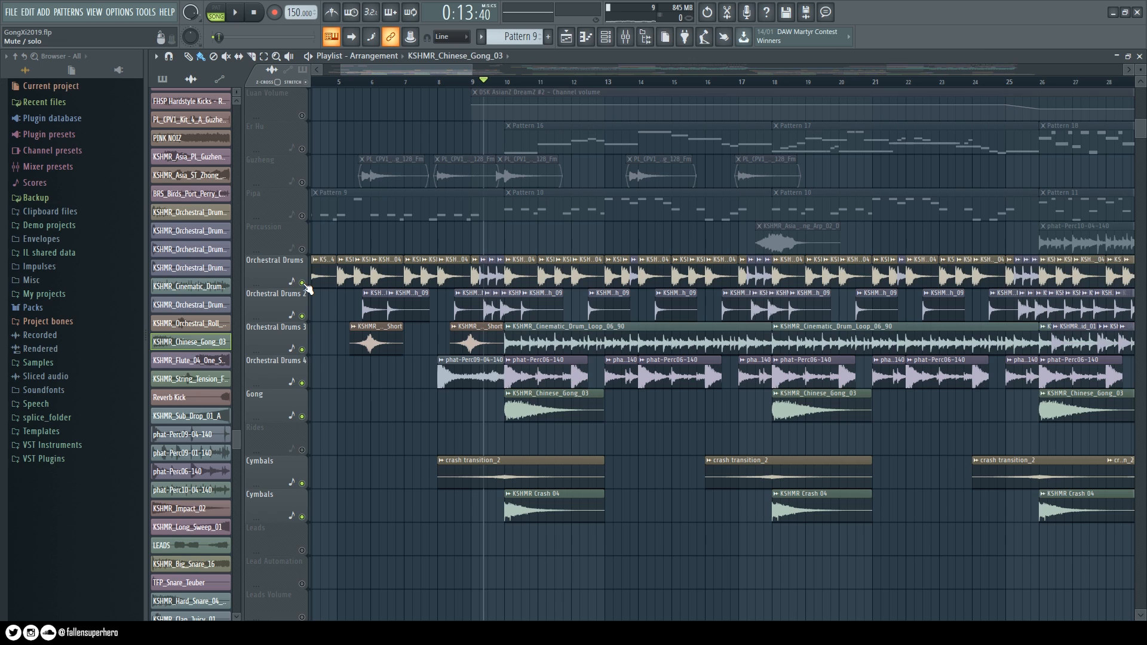
Play the orchestral drums, Gong, Rides and Cymbals tracks together from bar 8 through bar 18
drag(420, 73, 401, 73)
key(space)
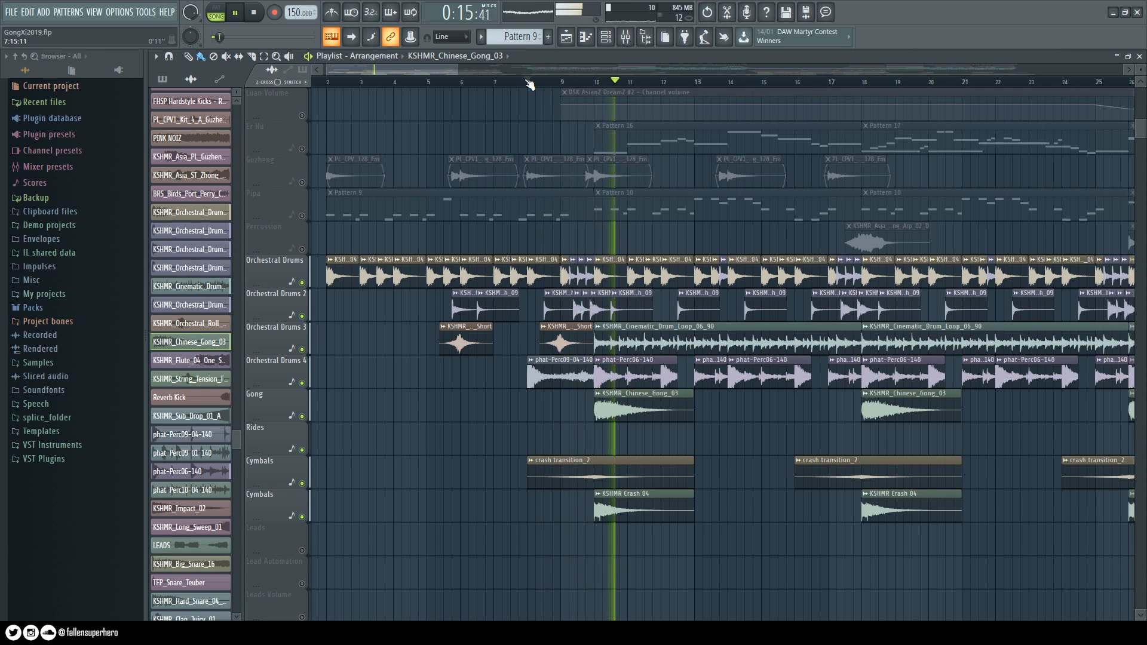
drag(434, 69, 457, 70)
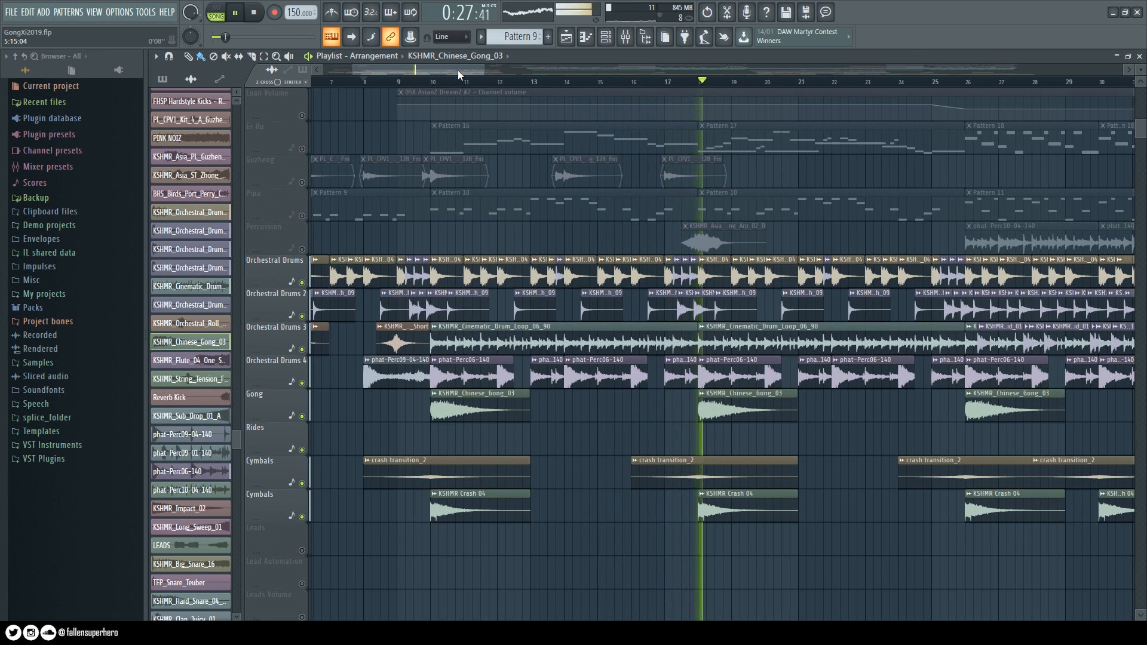
key(space)
Switch on the Percussion track and inspect the settings of its phat-Perc10-04-140 sample at bar 26
drag(463, 70, 546, 76)
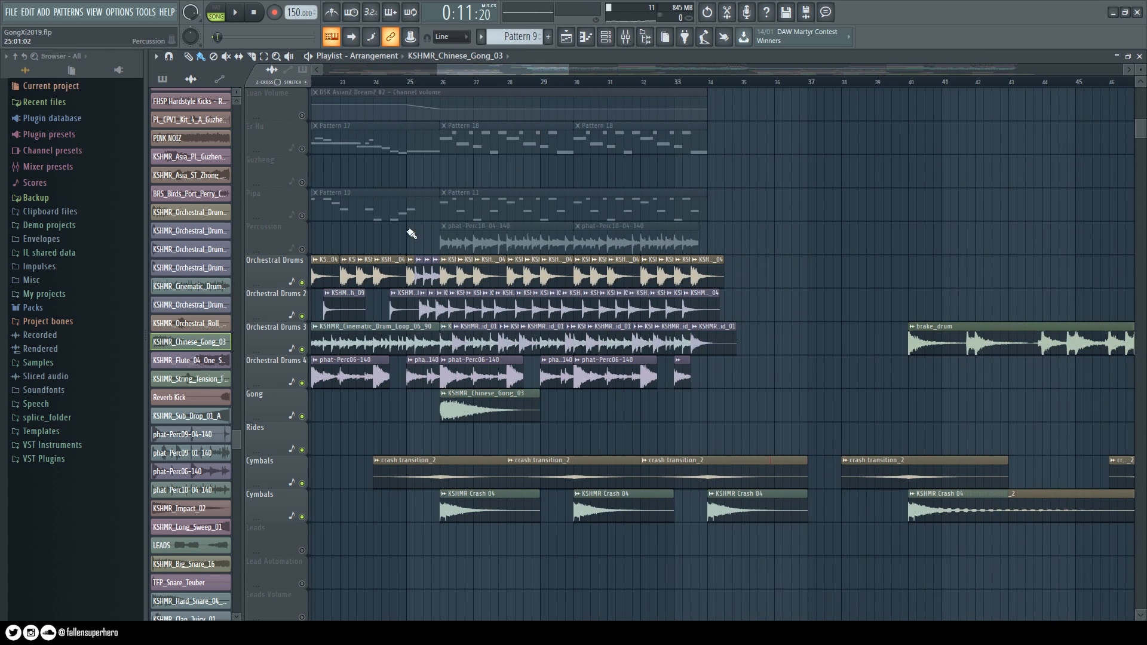
click(303, 250)
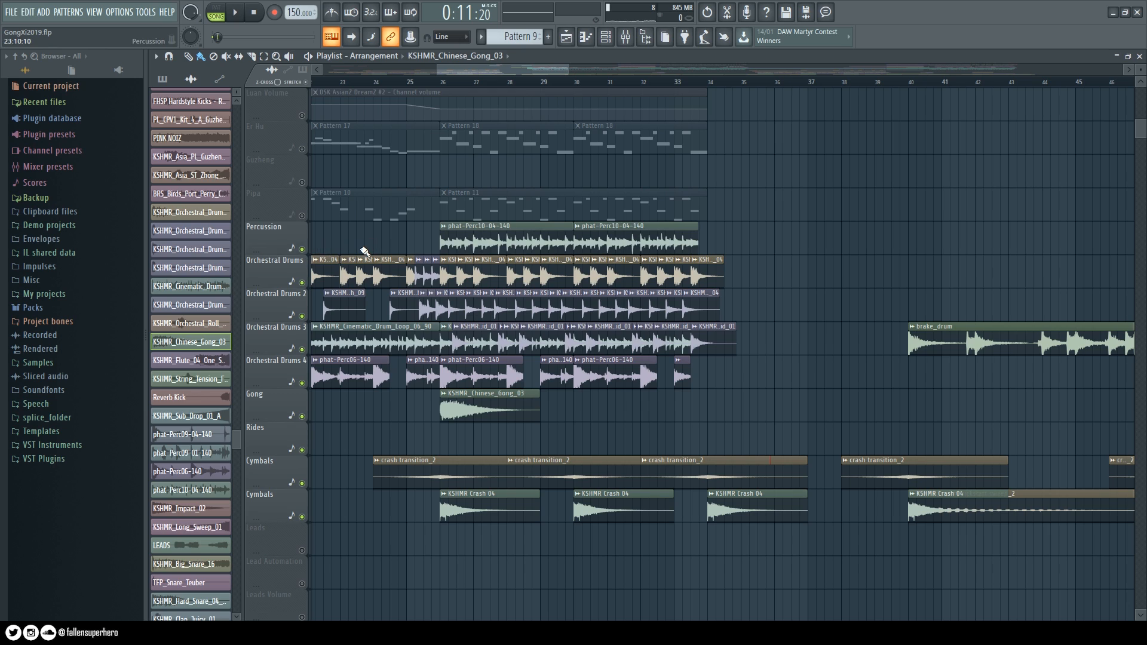
double_click(476, 241)
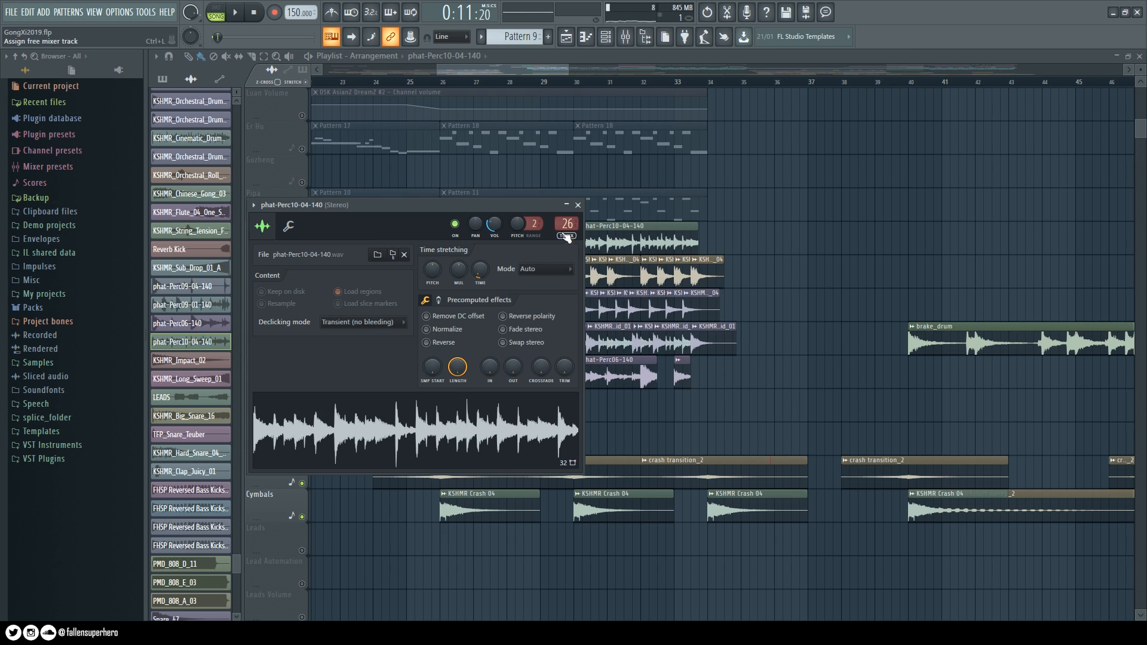
click(578, 205)
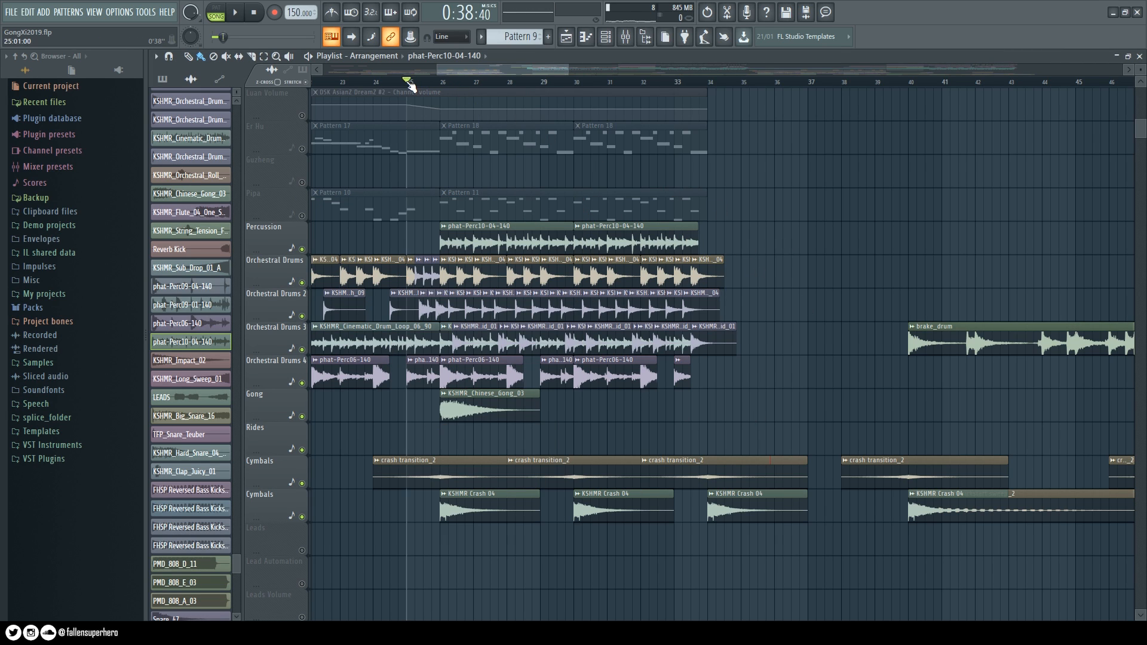
Play the Percussion track with the drums, Gong and Cymbals from bar 25 through bar 34
key(space)
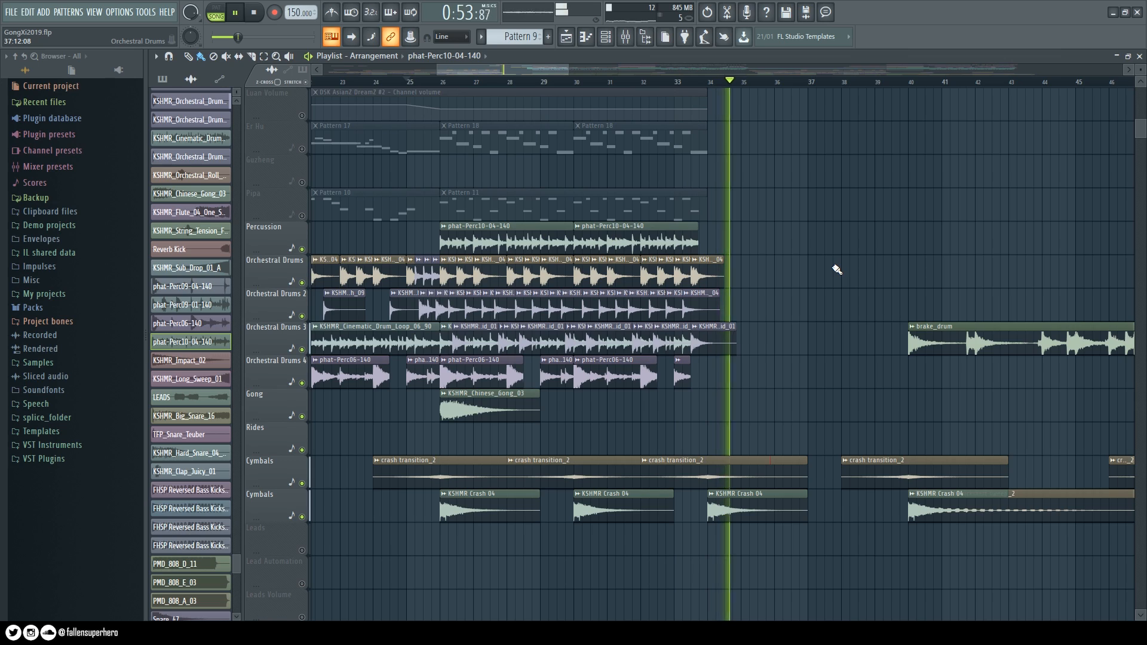
key(space)
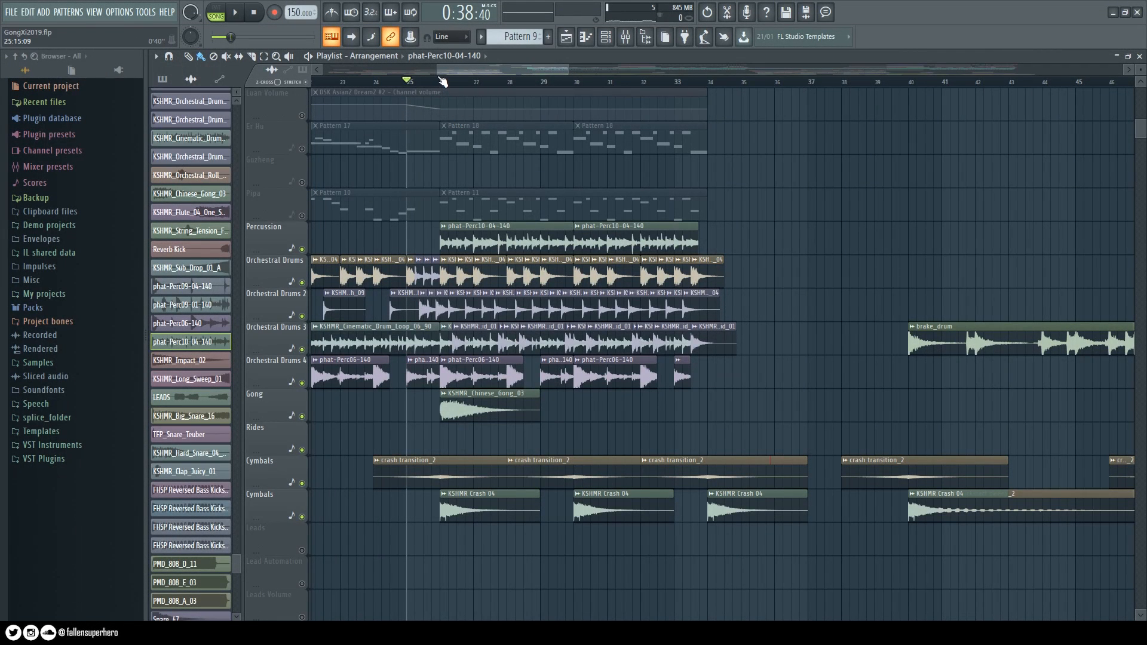
Switch on the Strings and Cello tracks alongside the percussion, orchestral drums, Gong and cymbal tracks
scroll(442, 82, down, 3)
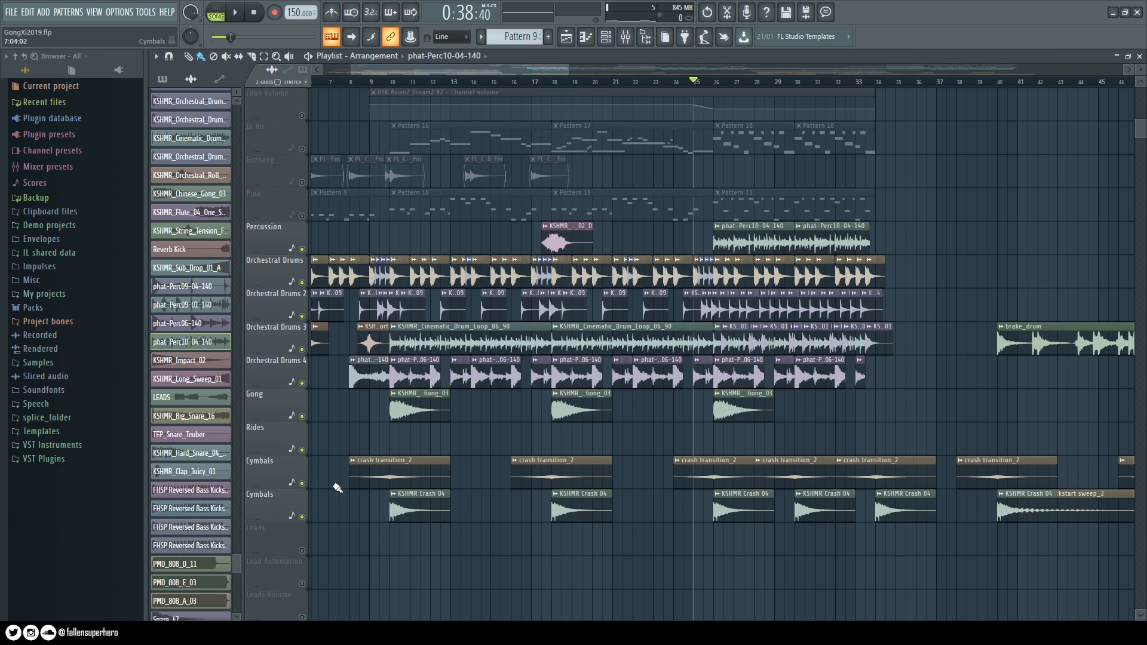
scroll(418, 358, up, 4)
click(301, 149)
click(302, 182)
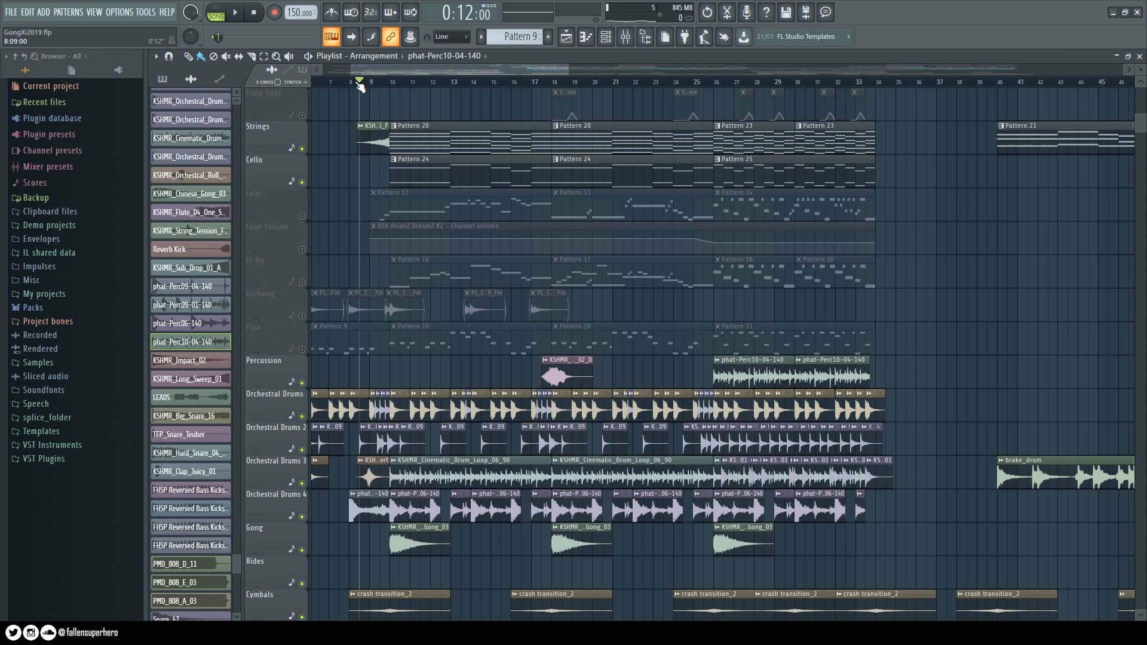
Play the Strings and Cello with the drums and percussion from bar 8 past bar 22
key(space)
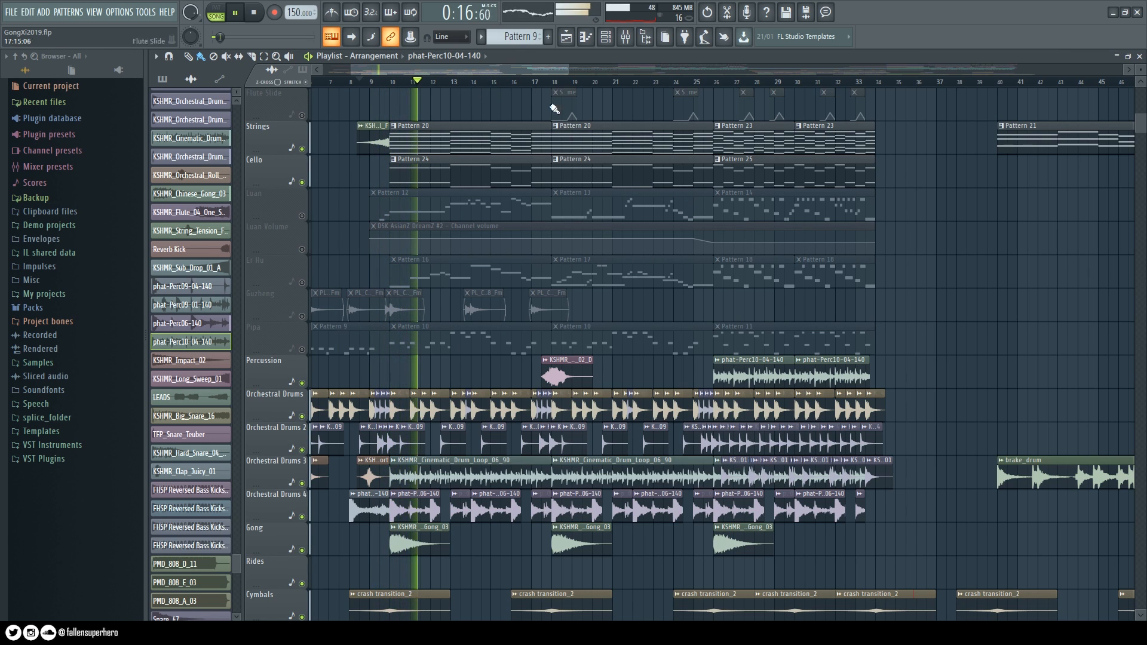
scroll(960, 270, up, 1)
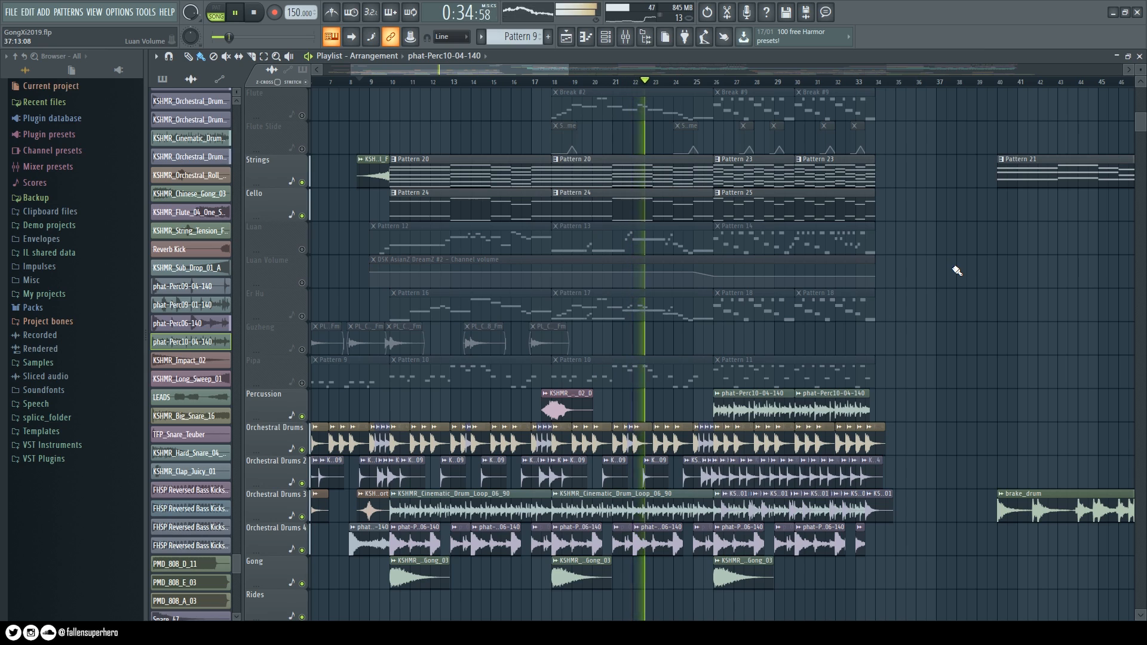
key(space)
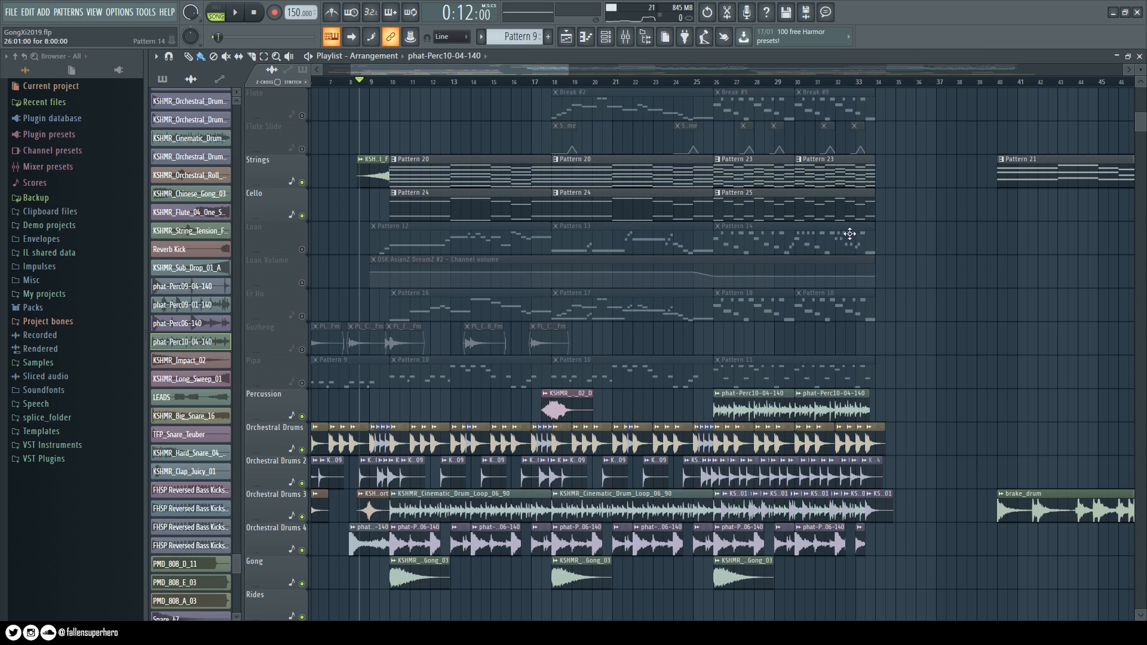
Switch on the Pipa, Guzheng, Er Hu, Luan Volume, Luan, Flute Slide and Flute tracks
click(303, 382)
click(302, 349)
click(302, 316)
click(302, 282)
click(302, 249)
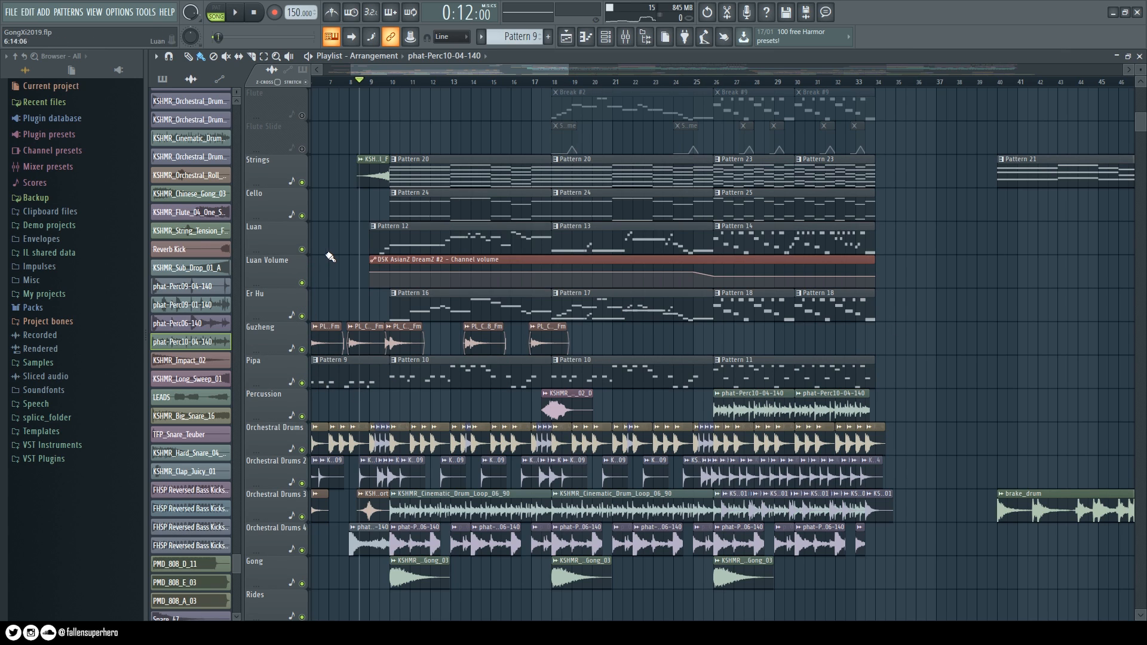
scroll(327, 257, up, 3)
click(302, 249)
click(302, 216)
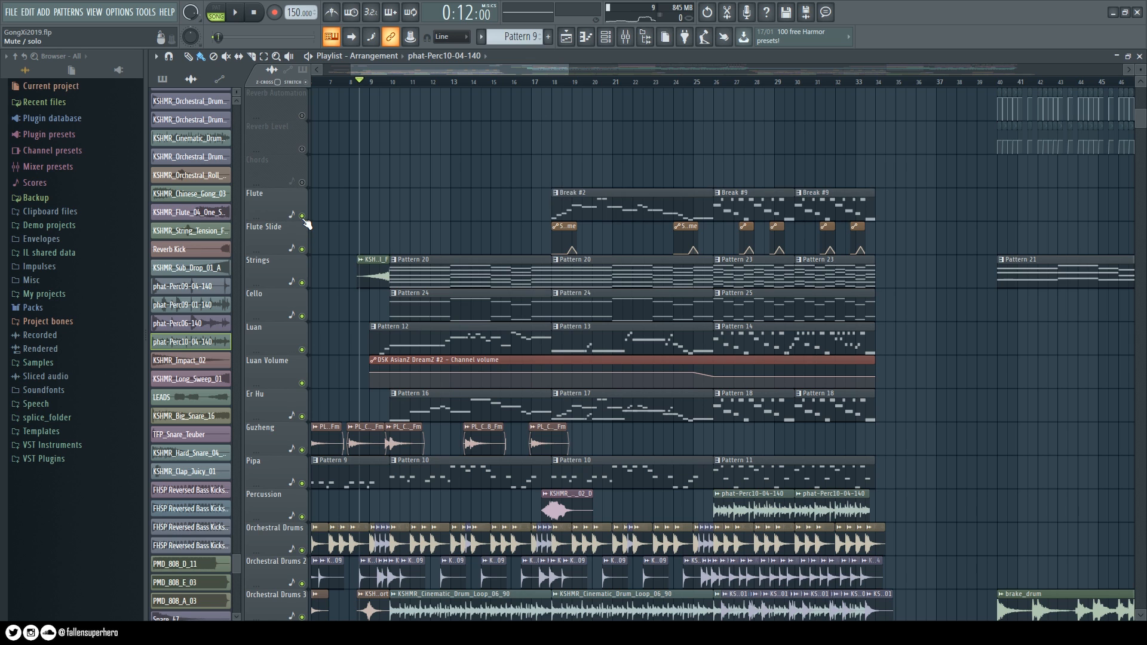
Play the melodic, string and percussion tracks together from bar 2
scroll(442, 368, up, 10)
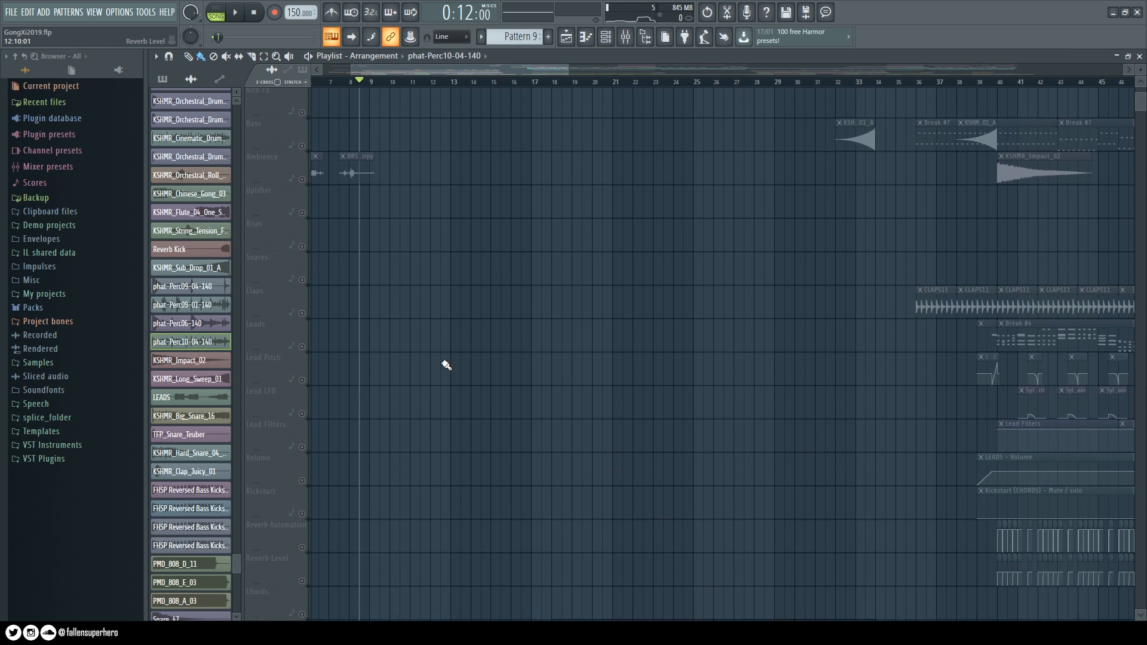
scroll(443, 363, down, 10)
scroll(440, 362, down, 4)
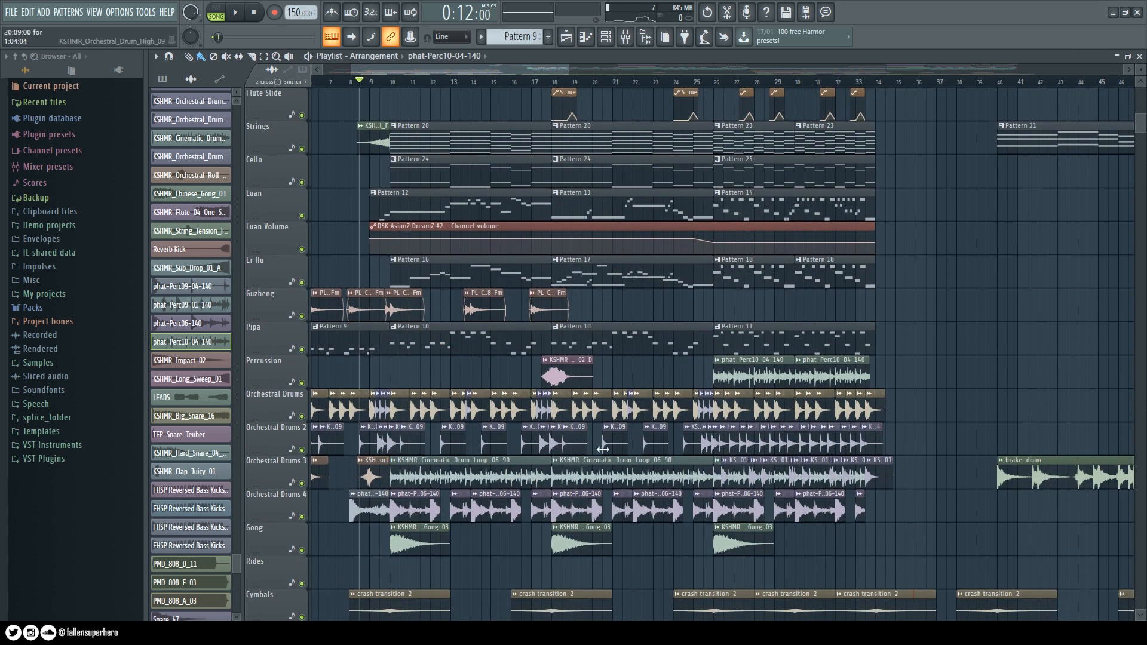
scroll(780, 483, up, 1)
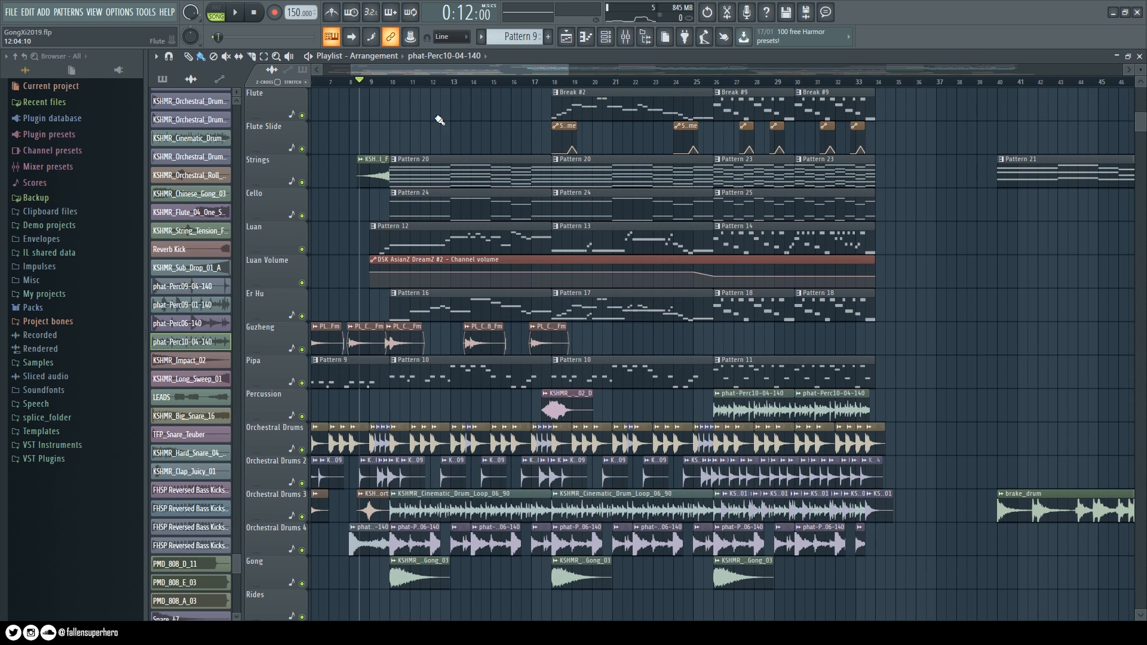
drag(357, 82, 329, 73)
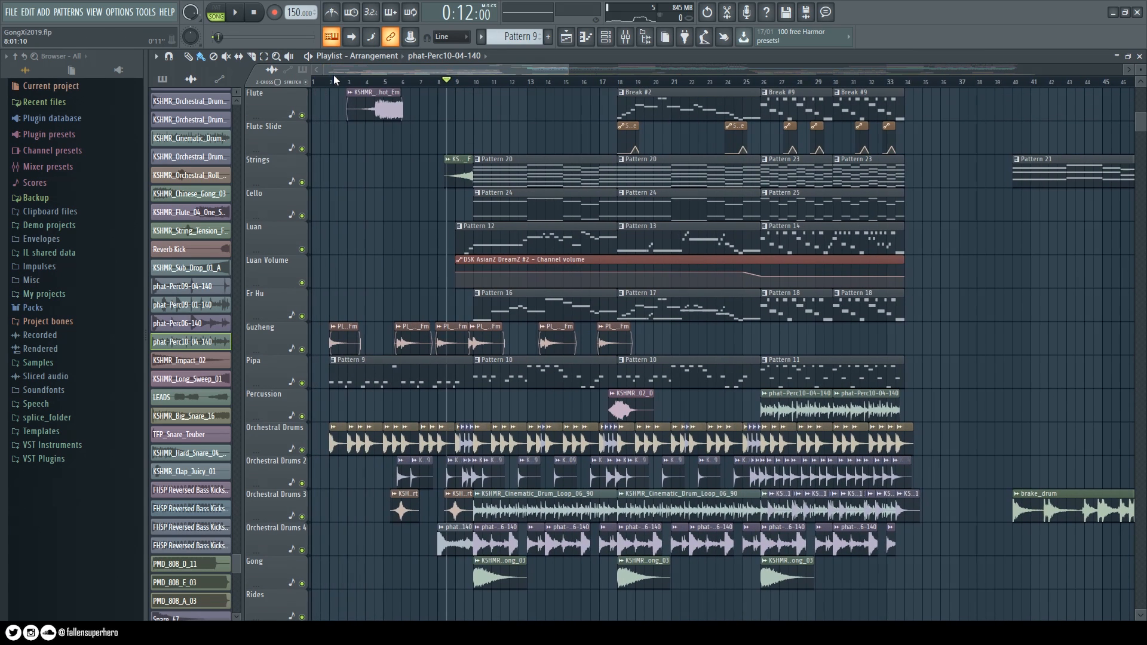
key(space)
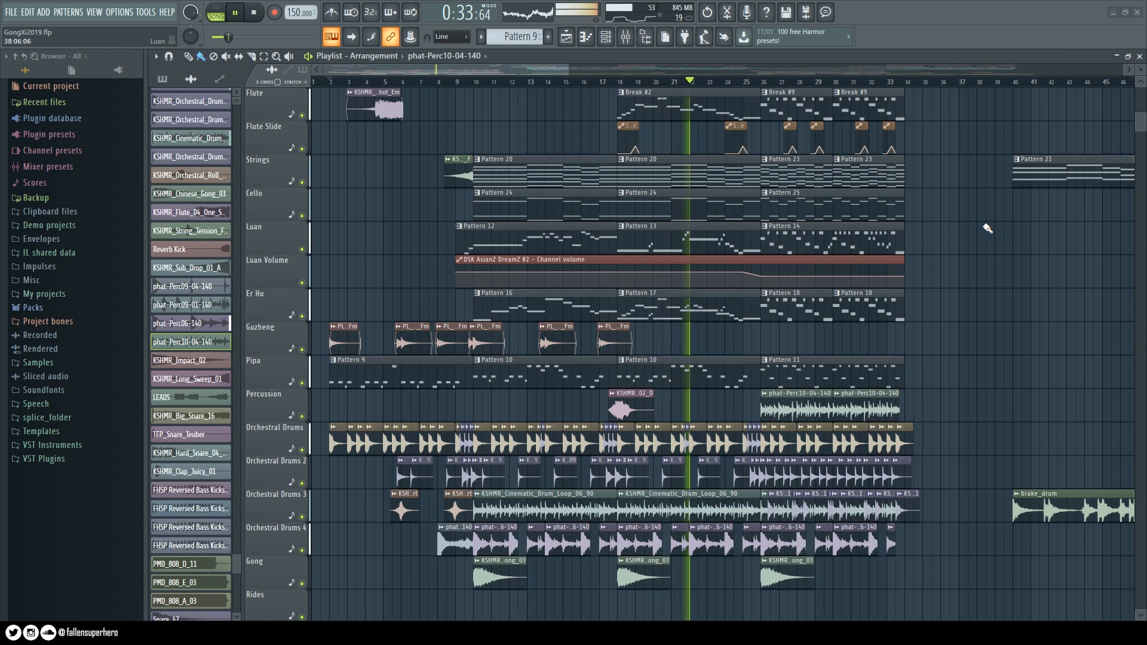
Set the Master track's volume to -4.0 dB in the mixer during playback, and stop the song after bar 35
key(F9)
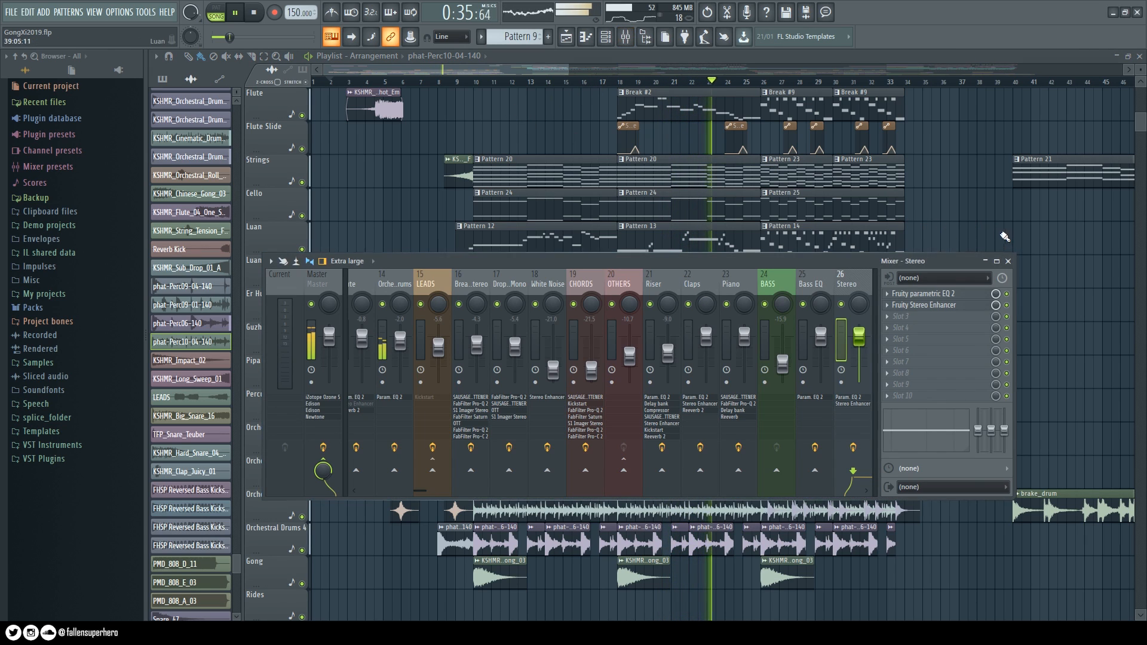
click(333, 354)
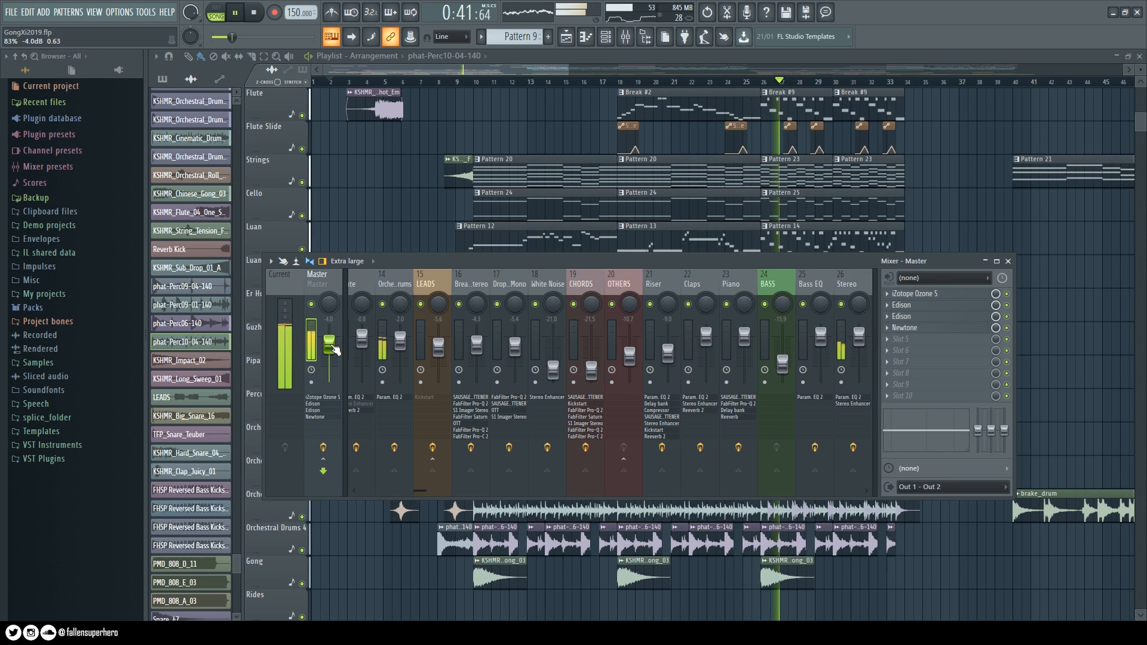
click(1008, 261)
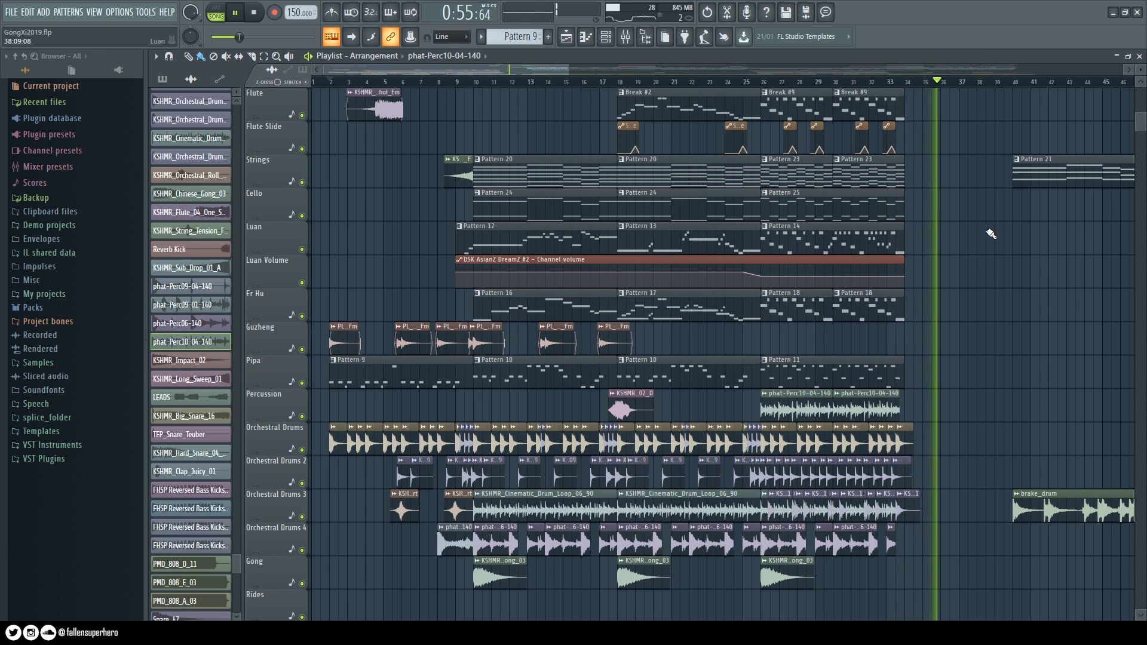
key(space)
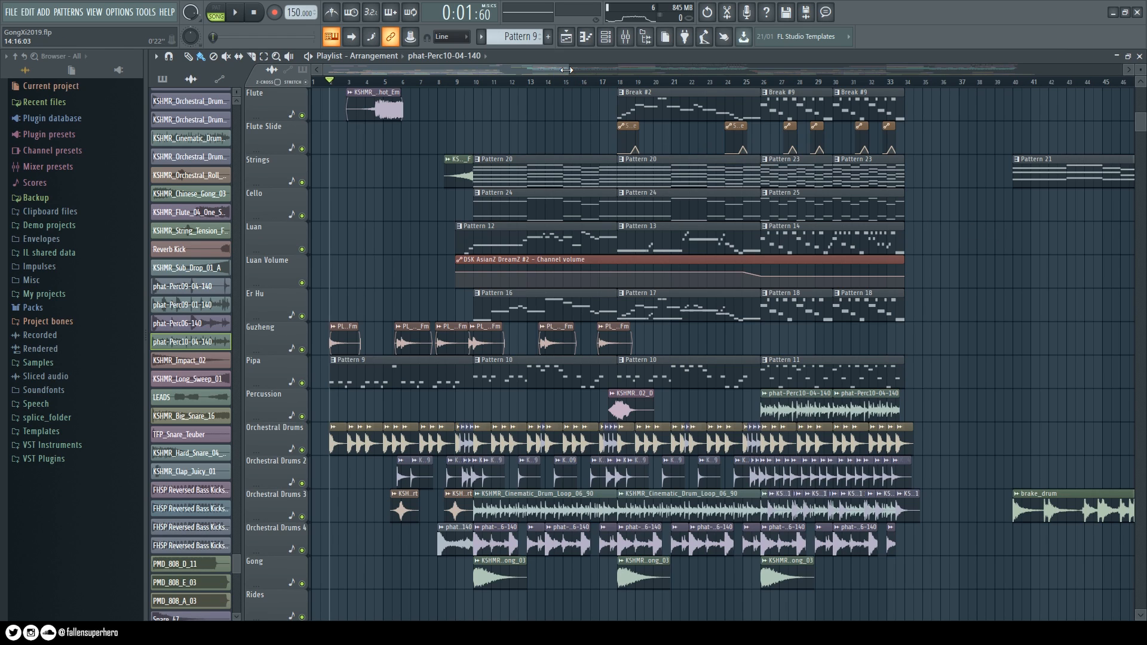
drag(566, 69, 509, 68)
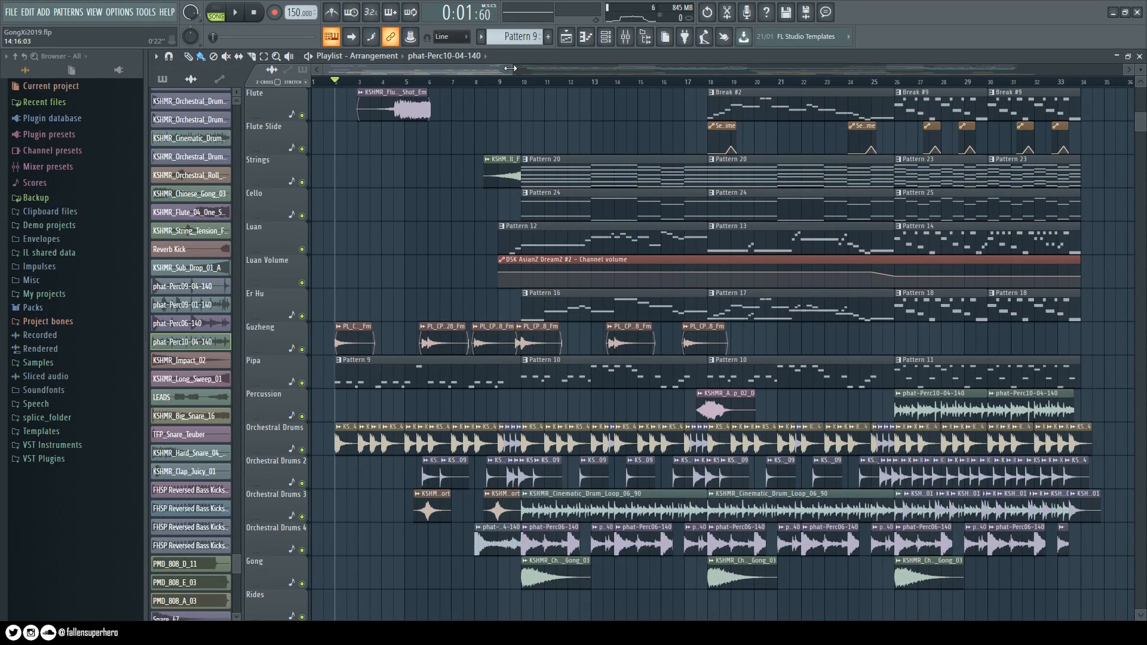